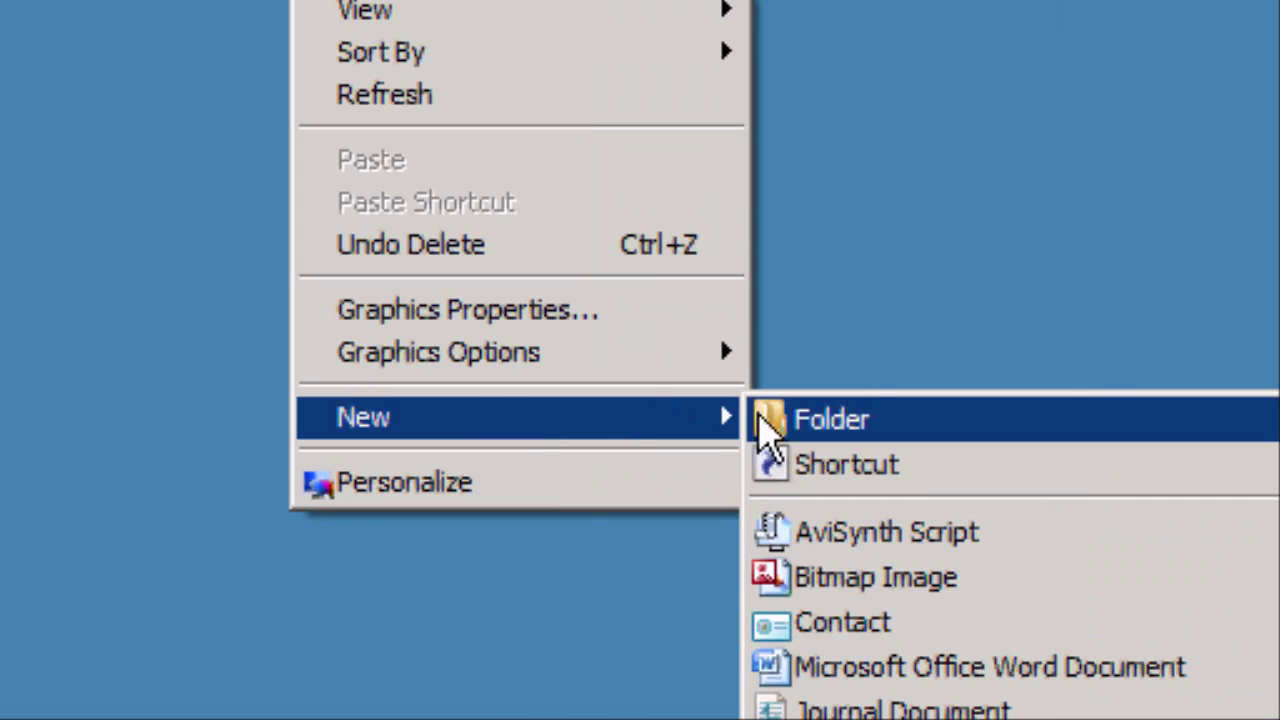
Create a desktop folder named 'Website' and launch Photoshop CS3
click(770, 421)
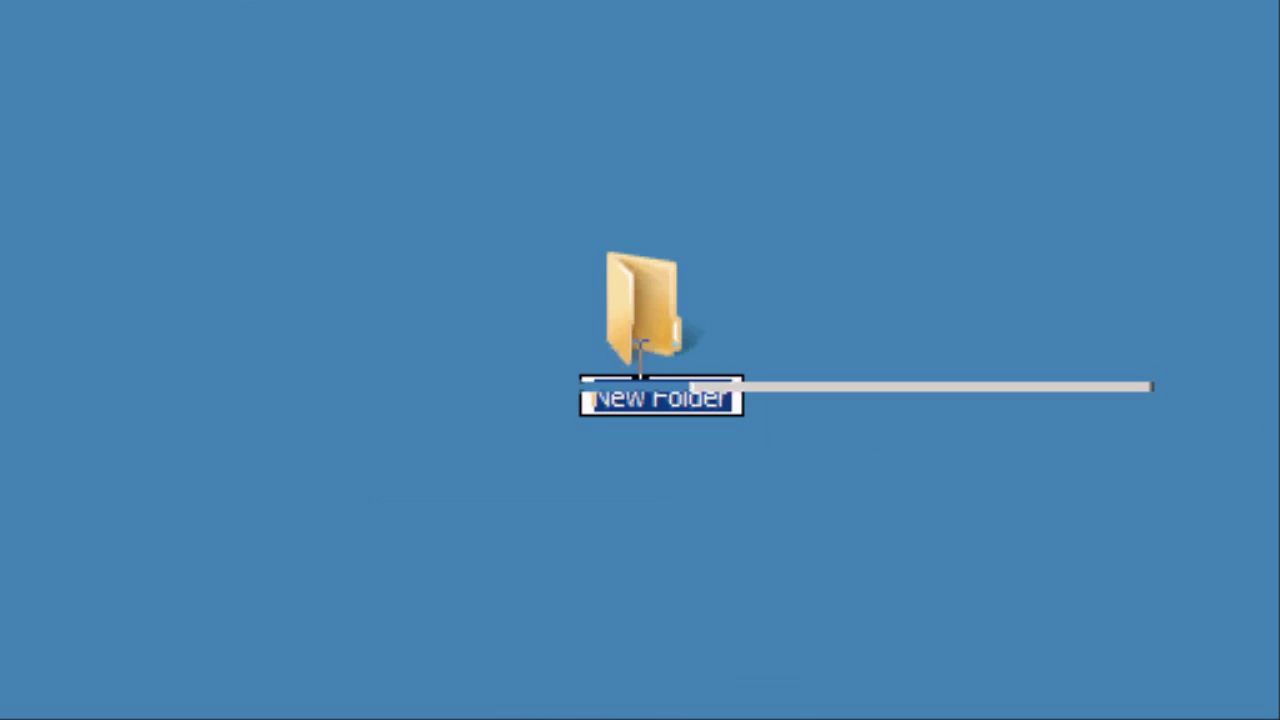
text(Website)
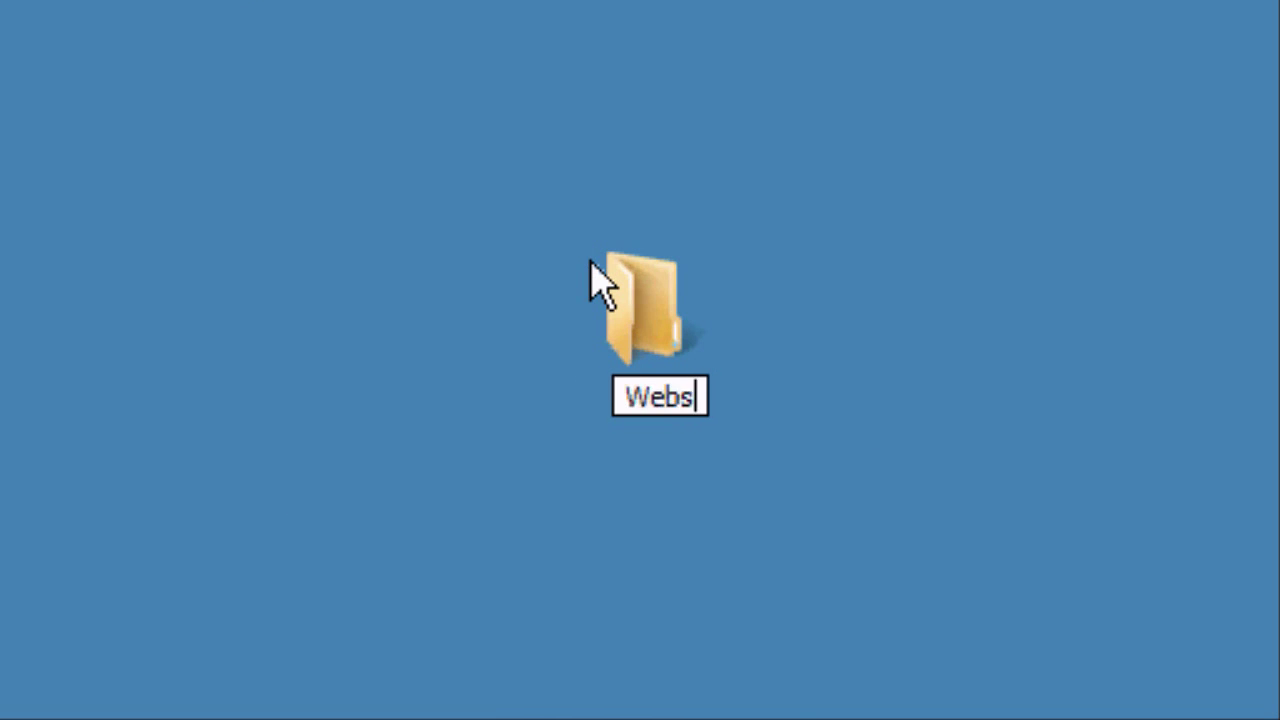
key(Return)
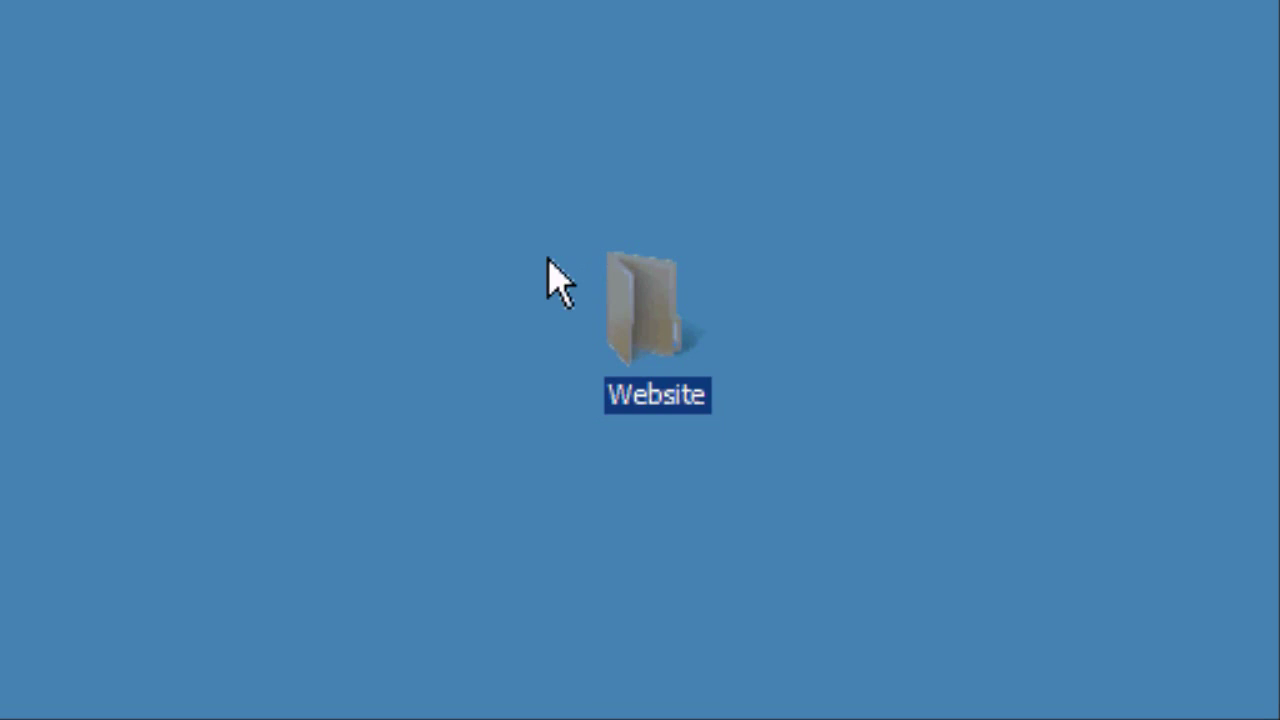
click(549, 260)
double_click(100, 650)
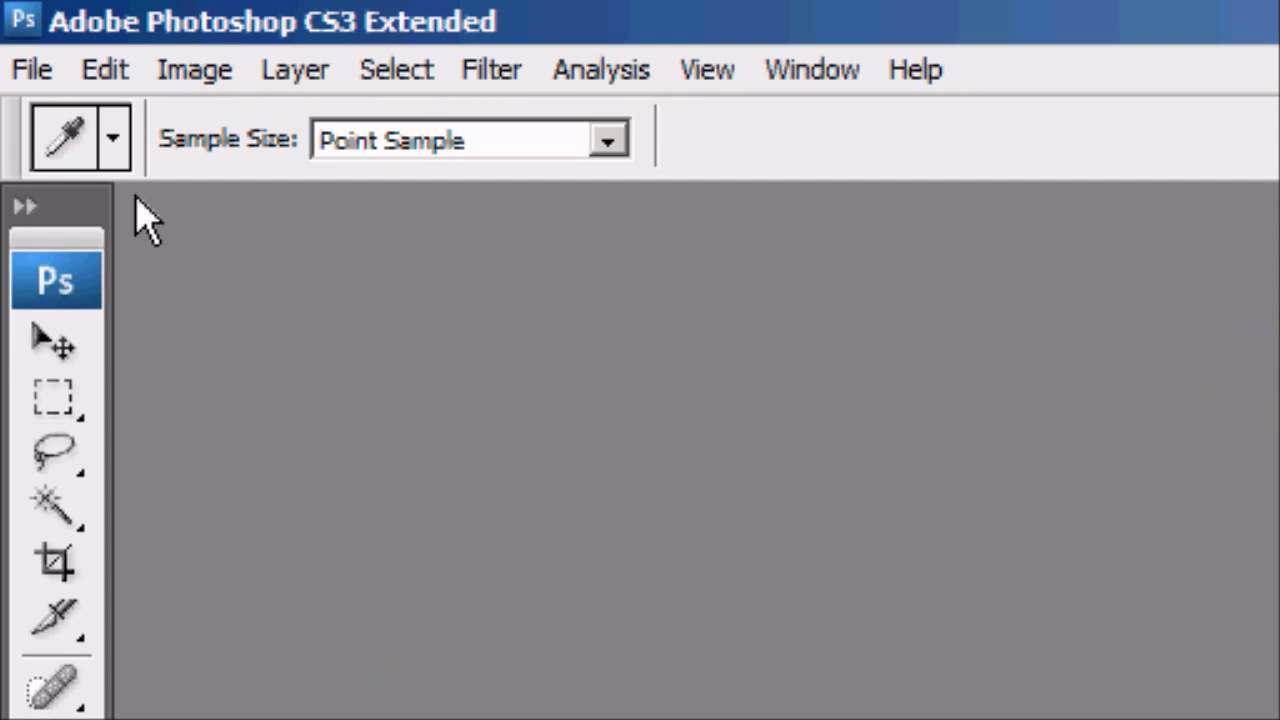
Create a new transparent document 900 pixels wide by 150 pixels high
click(100, 69)
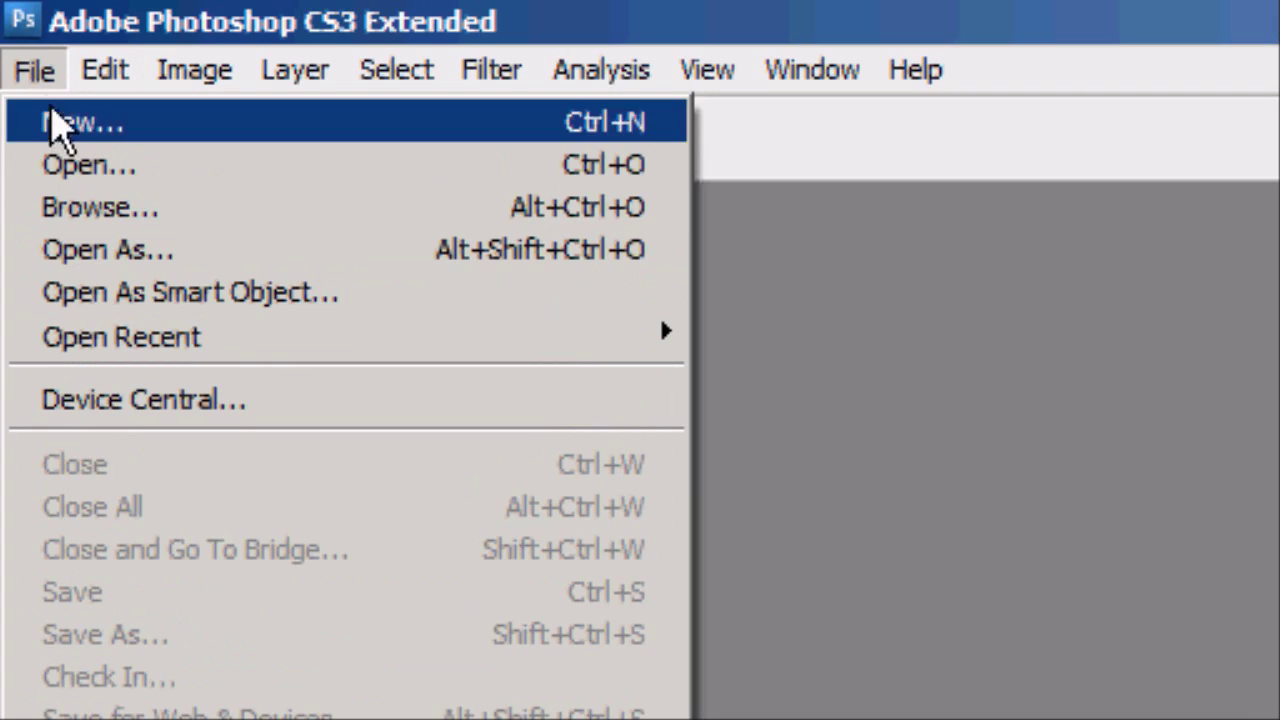
click(48, 120)
double_click(507, 342)
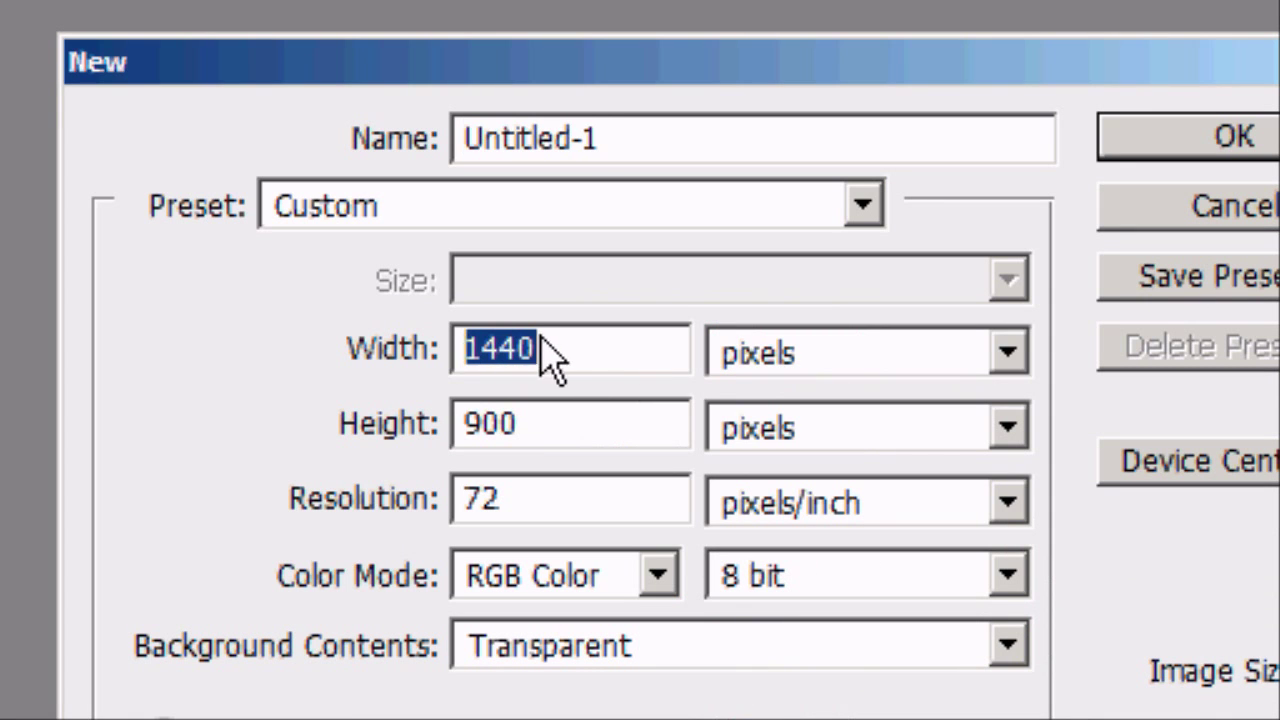
text(900)
key(Tab)
key(Tab)
text(1)
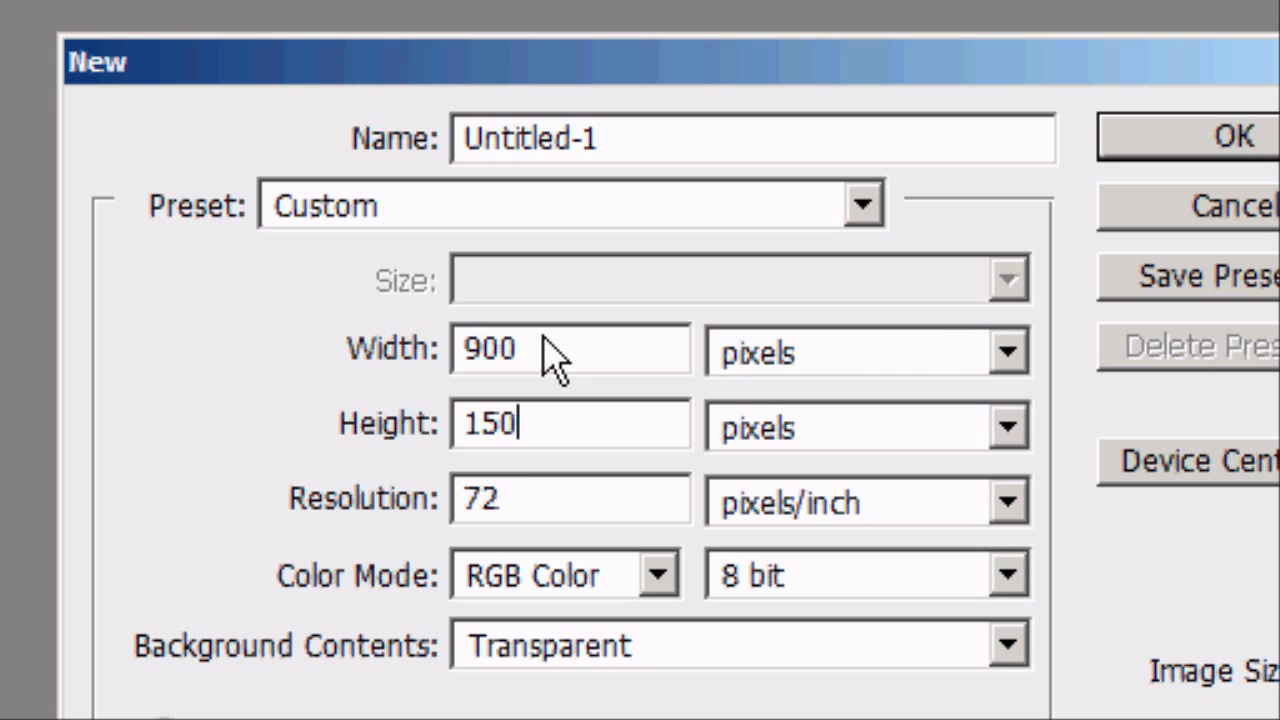
key(Return)
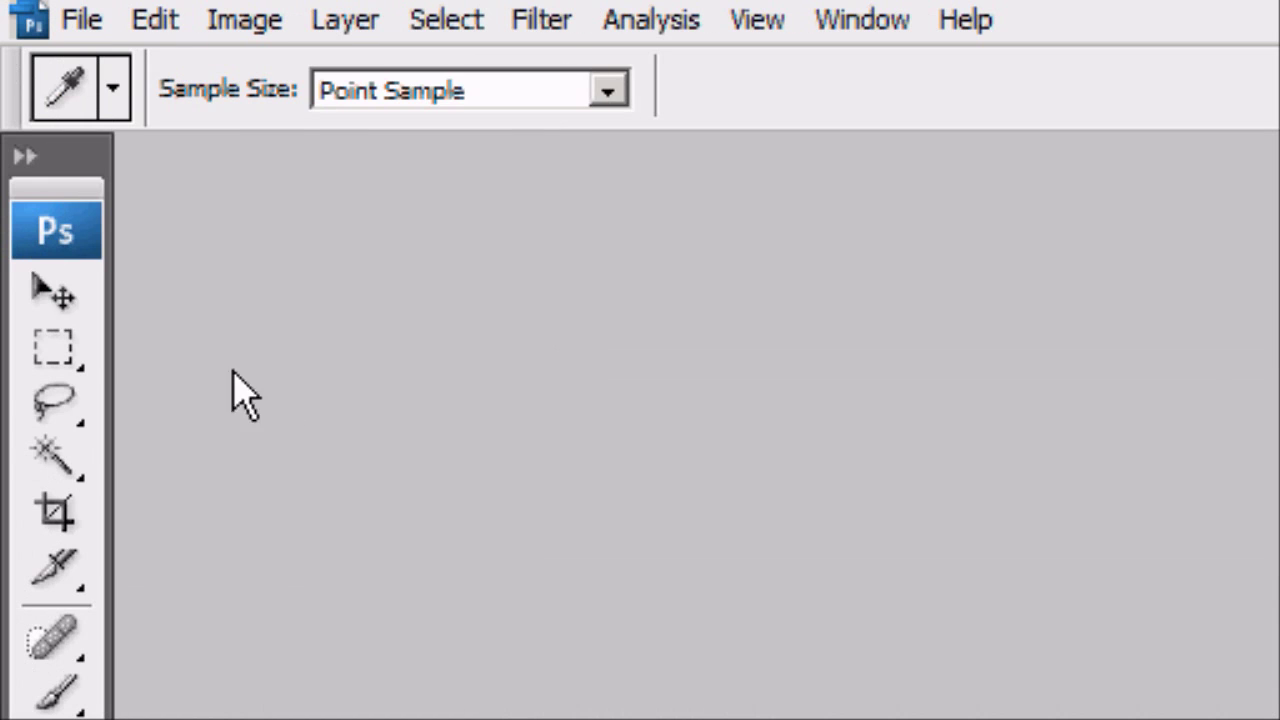
Pick a dark teal foreground colour and fill the canvas with it
click(40, 286)
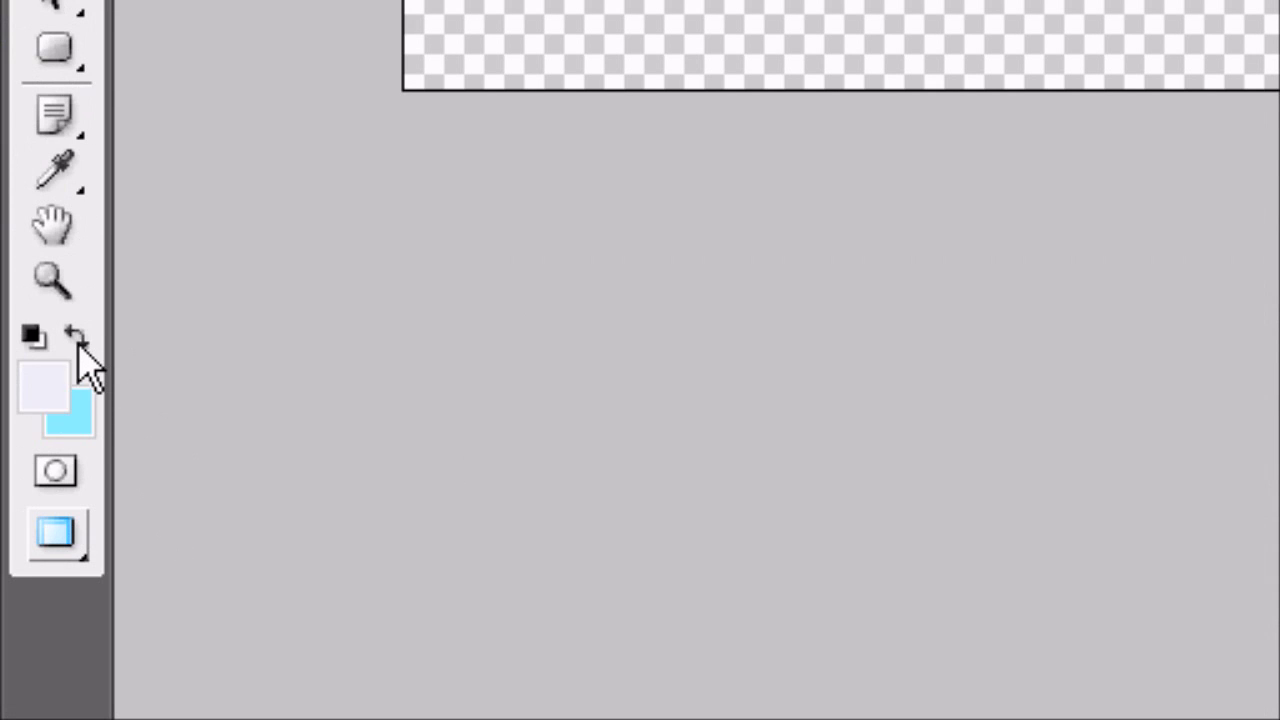
click(77, 339)
click(80, 348)
click(80, 348)
click(52, 392)
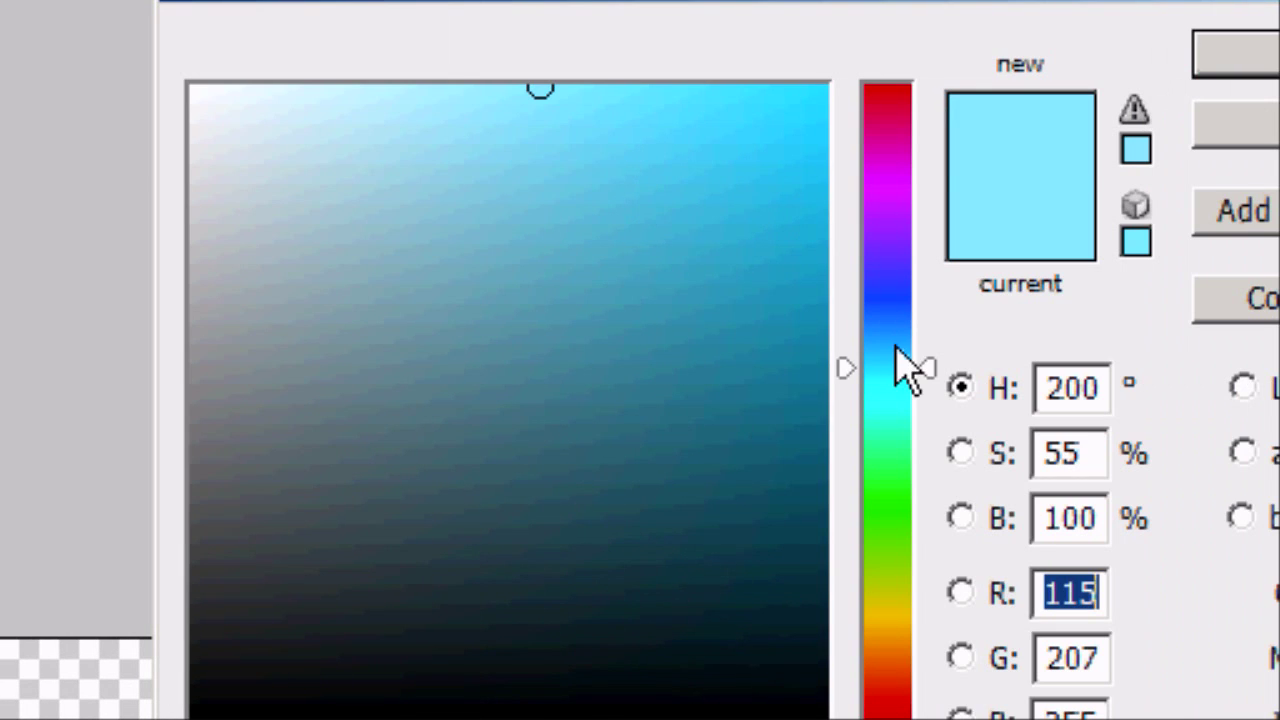
drag(905, 368, 892, 374)
drag(715, 285, 1116, 364)
drag(790, 380, 794, 400)
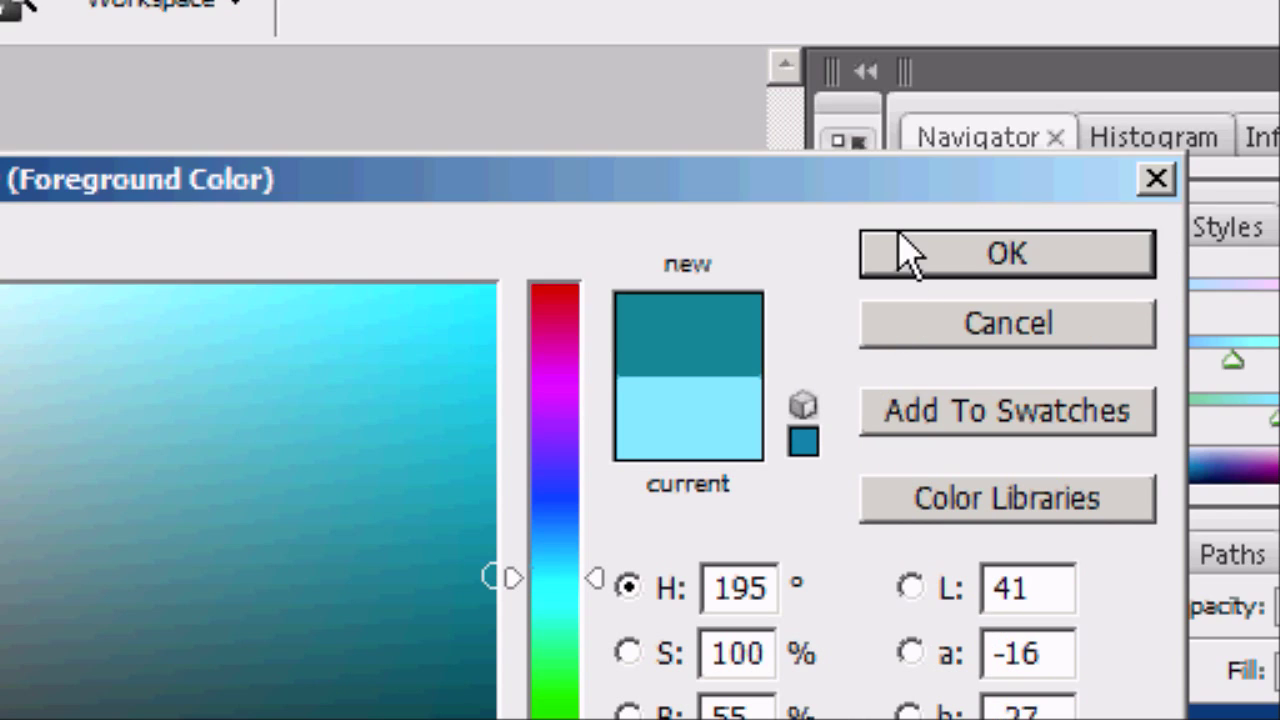
click(910, 72)
key(alt+BackSpace)
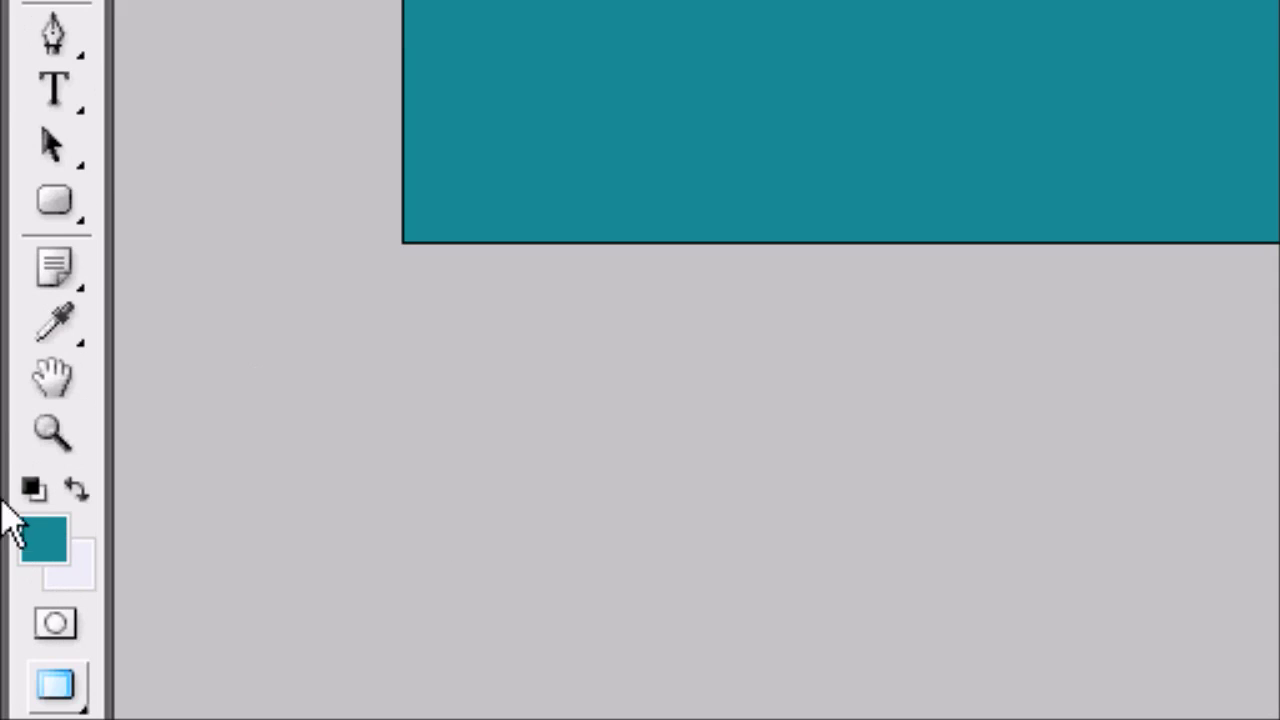
Choose a pale blue foreground colour and paint-bucket the canvas light blue
click(38, 545)
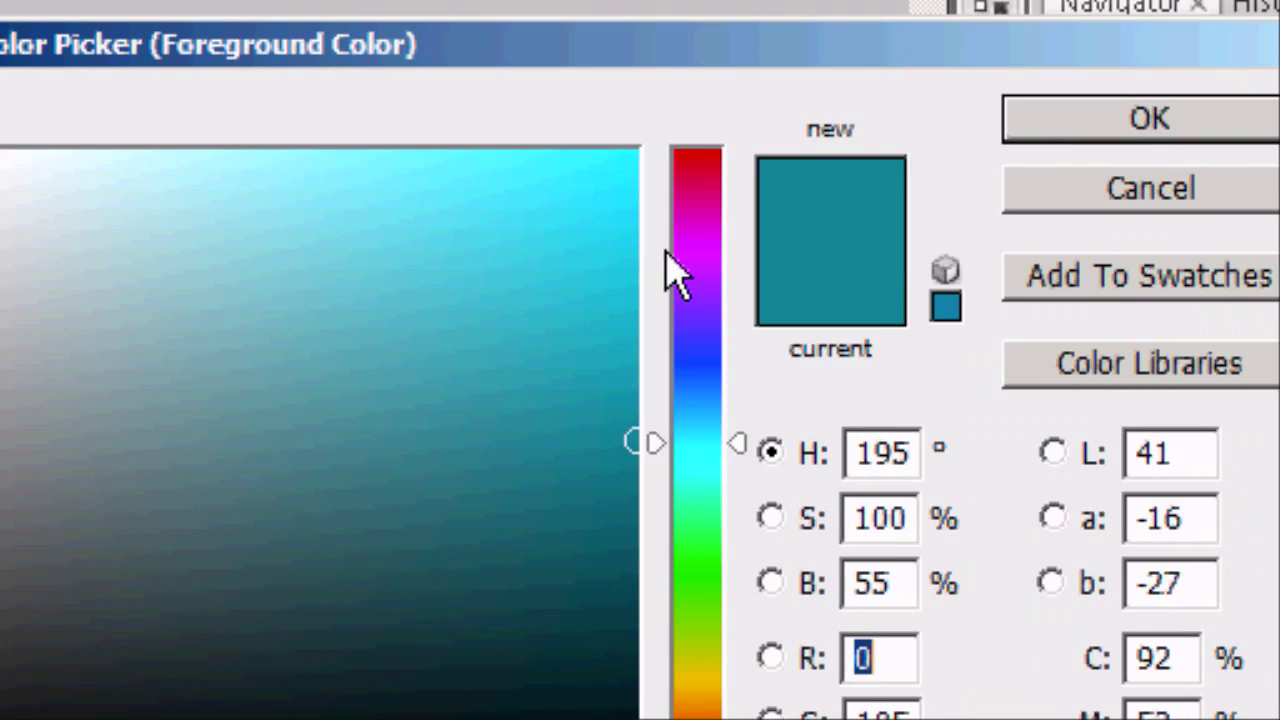
drag(657, 429, 728, 410)
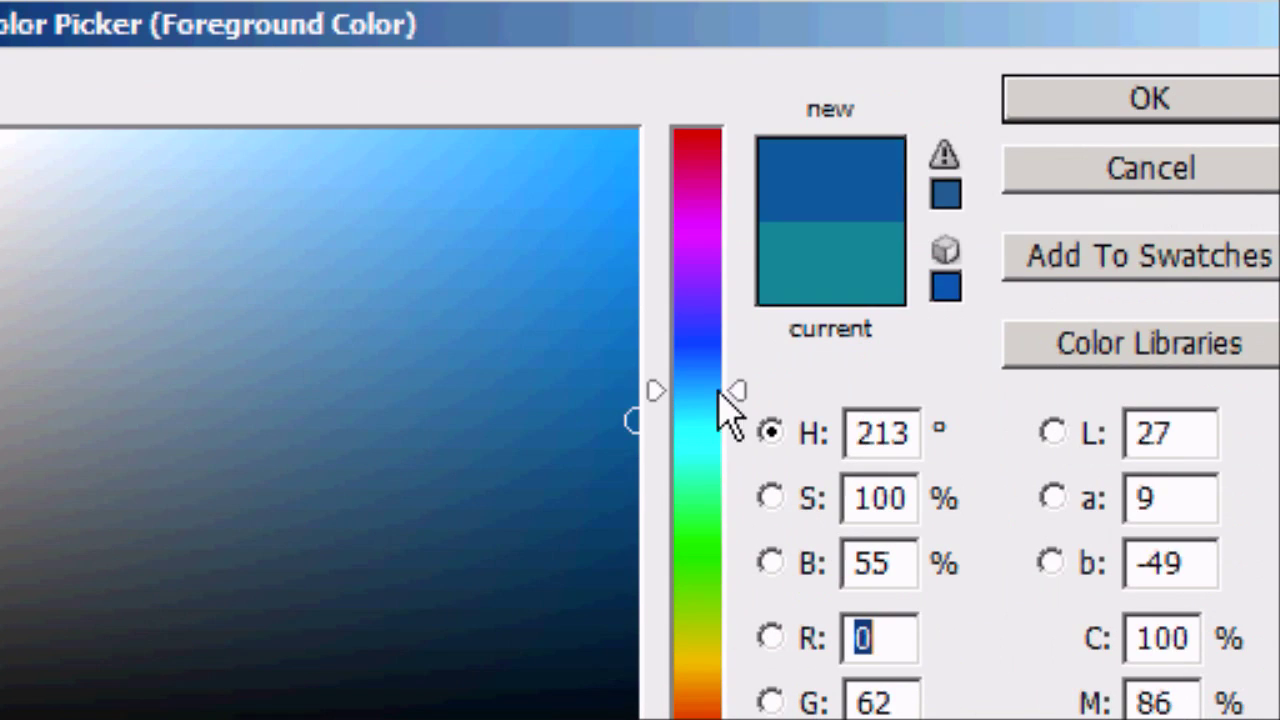
mouse_move(500, 240)
mouse_down()
mouse_move(363, 113)
mouse_move(323, 104)
mouse_up()
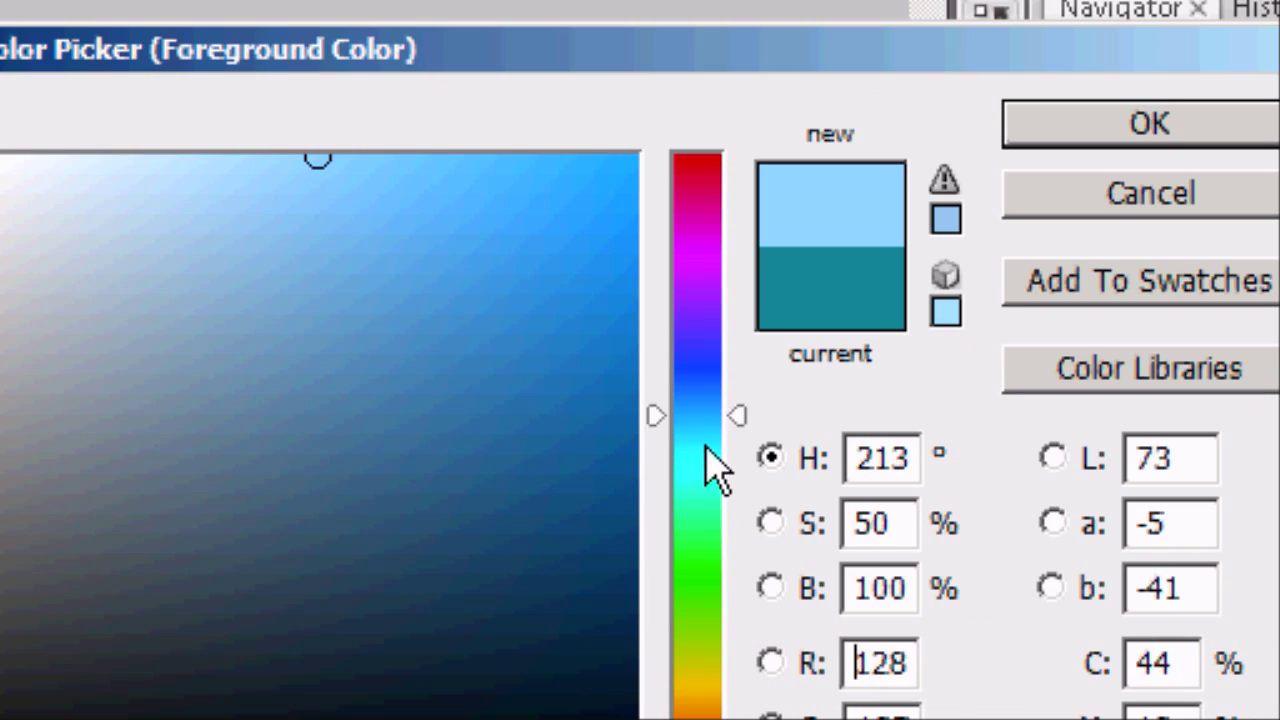
drag(712, 465, 712, 427)
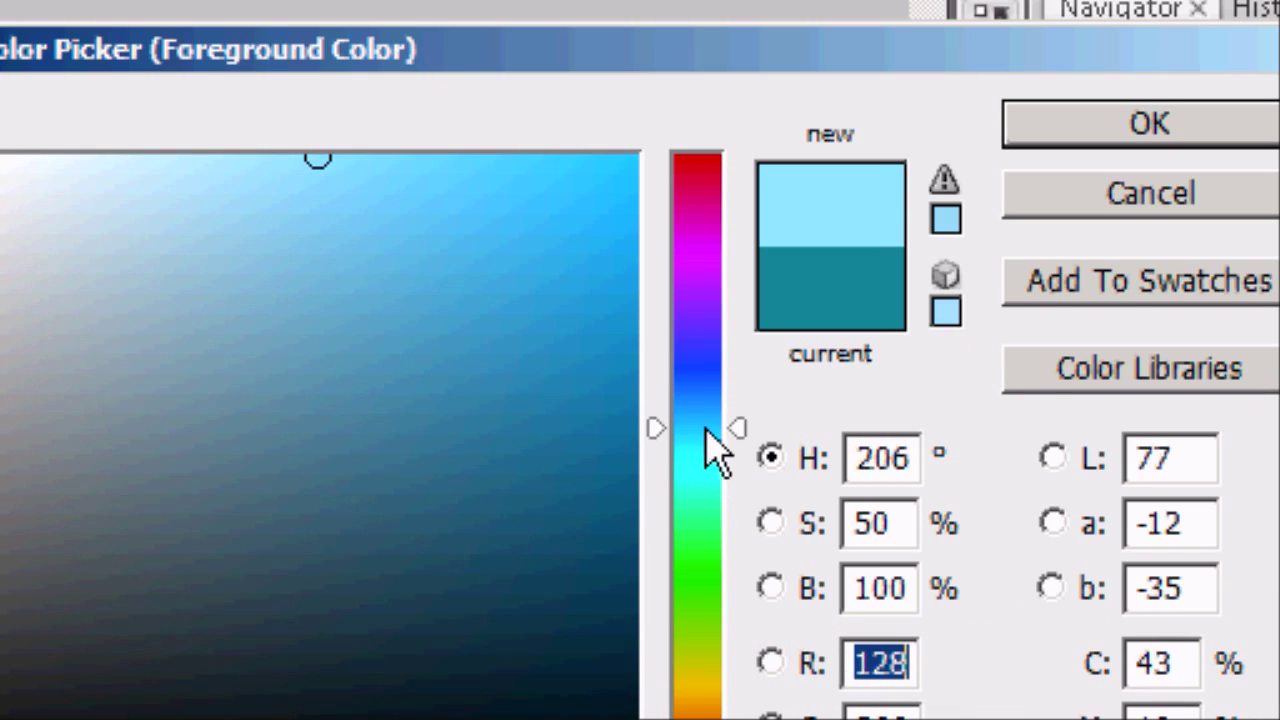
click(1040, 135)
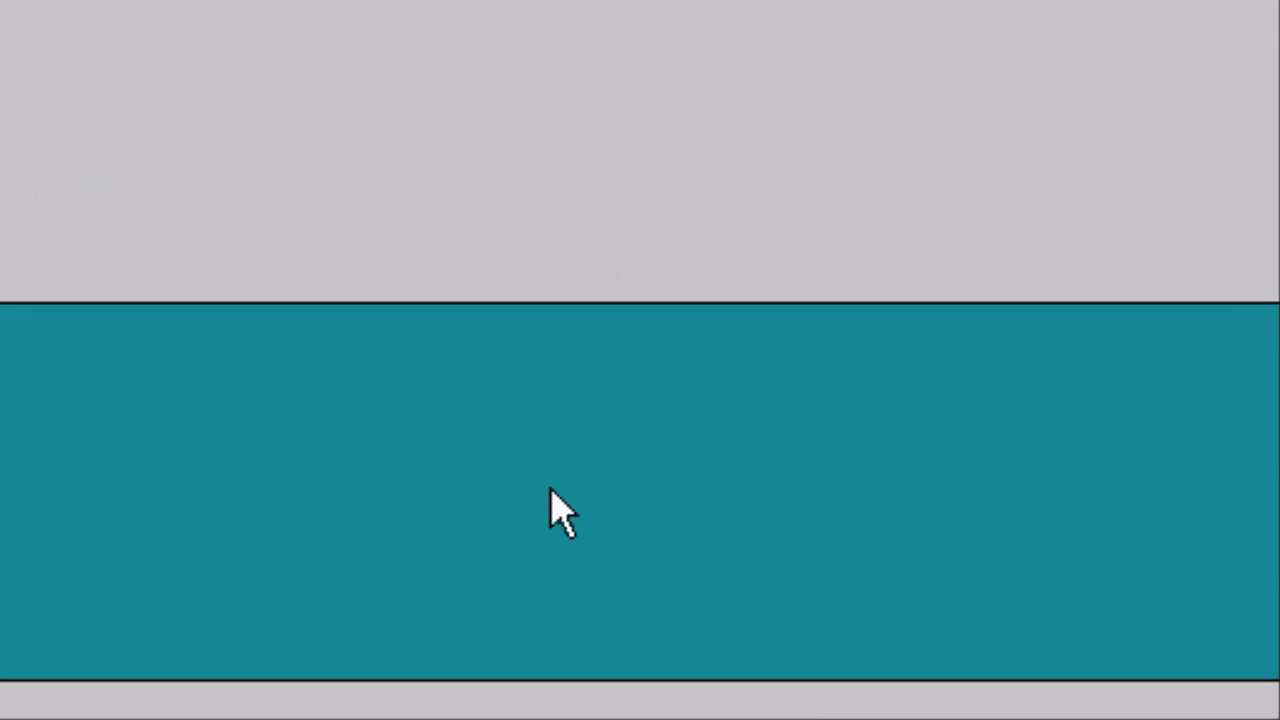
click(557, 513)
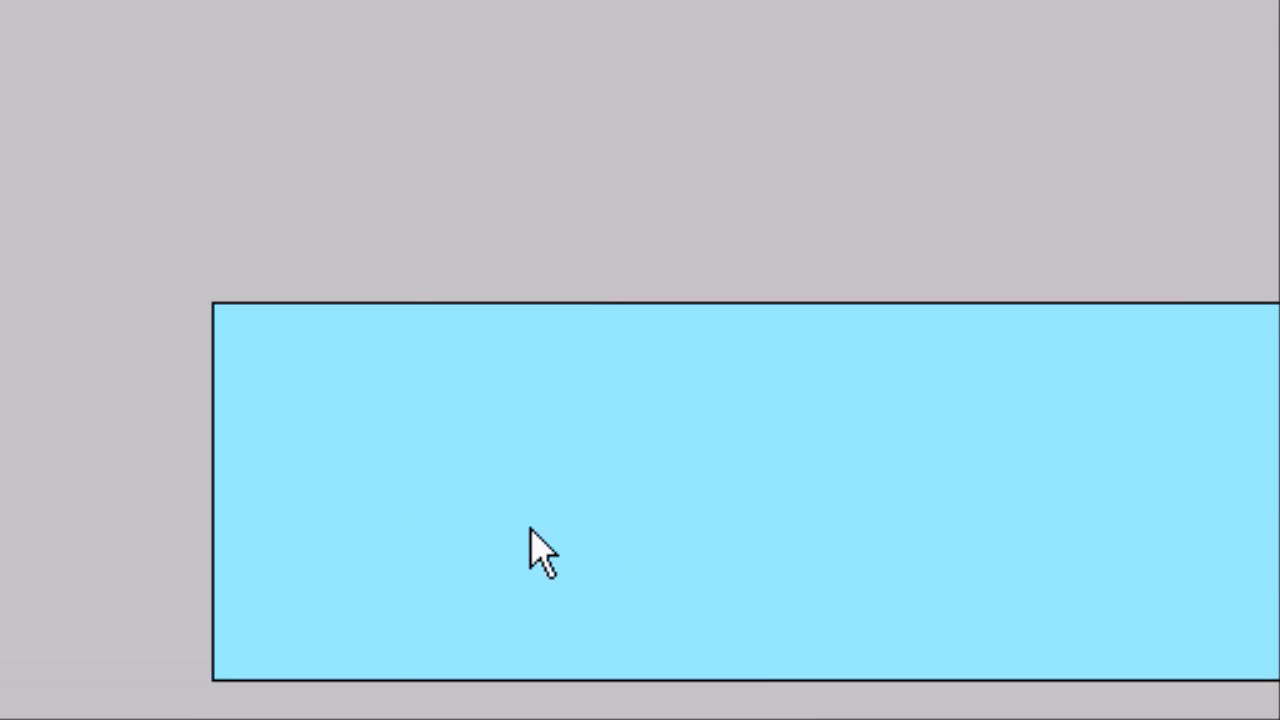
click(53, 310)
click(52, 255)
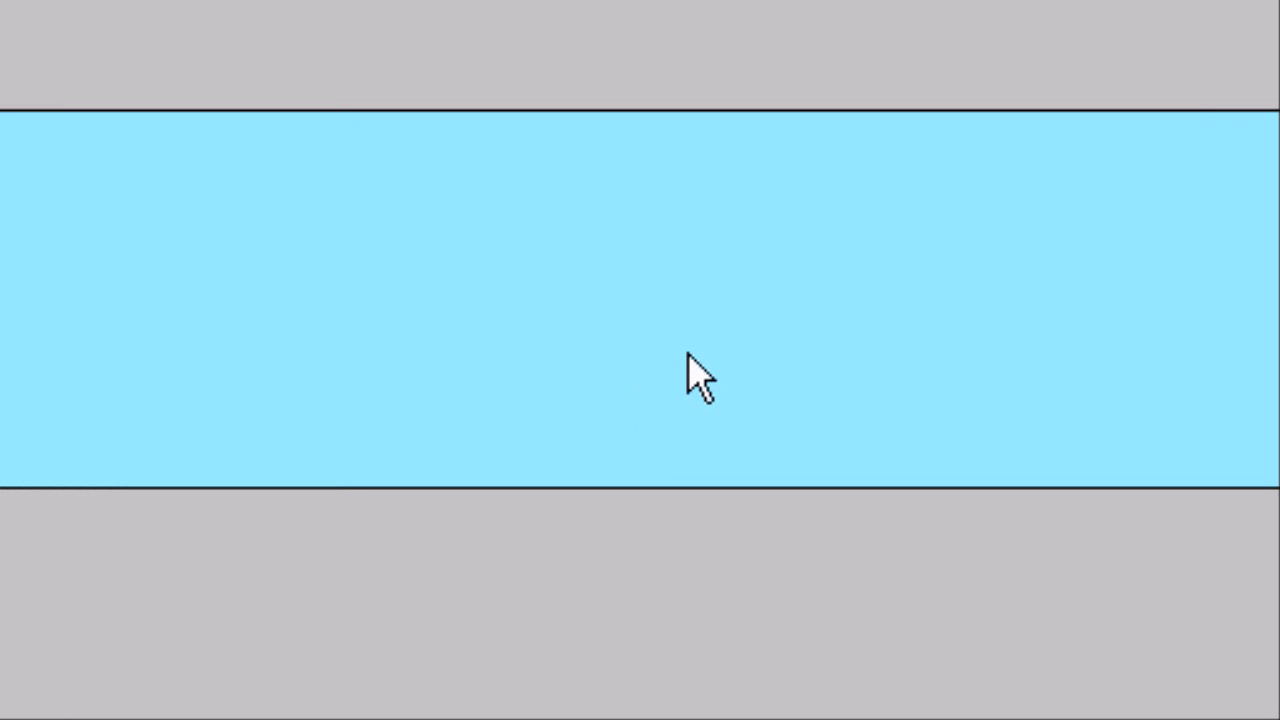
key(t)
Set the banner text to 60 pt and replace 'My Website' with the owner's name
text(ebsite)
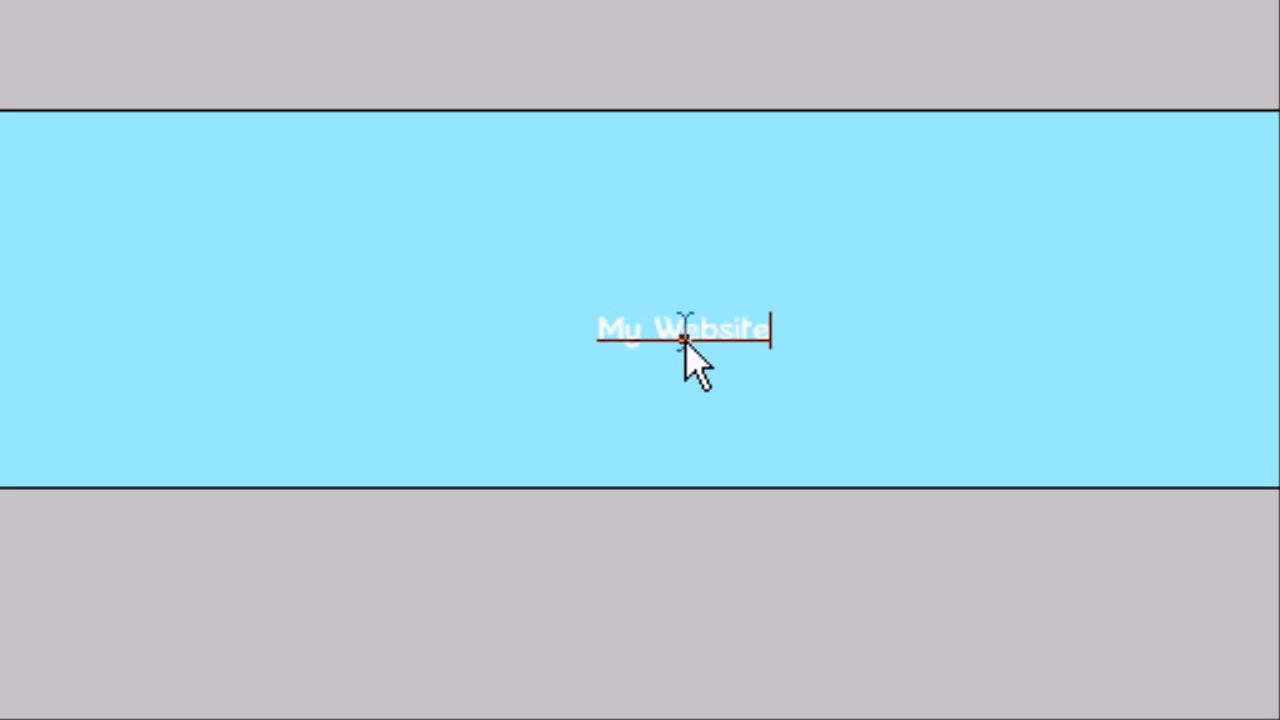
key(shift+Left)
key(shift+Left)
key(shift+Left)
key(shift+Left)
key(shift+Left)
key(shift+Left)
key(shift+Left)
key(shift+Left)
key(shift+Left)
key(shift+Left)
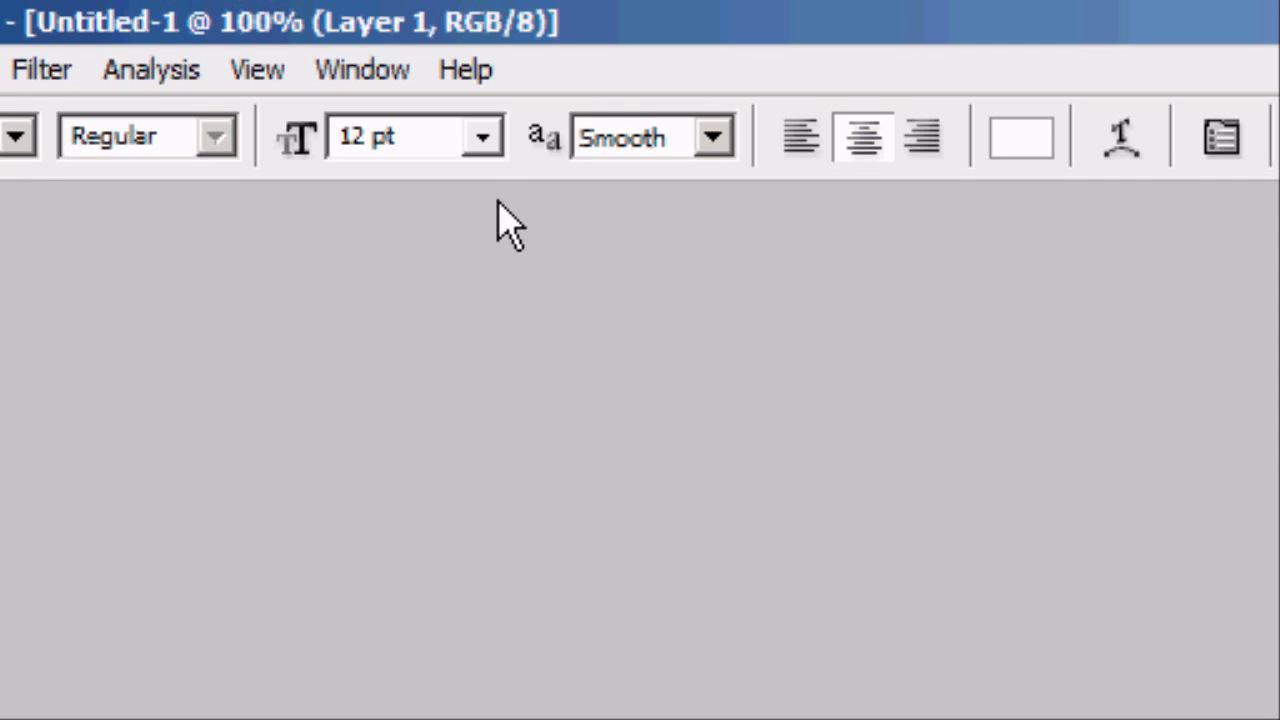
click(483, 140)
click(429, 383)
click(663, 428)
drag(751, 414, 0, 400)
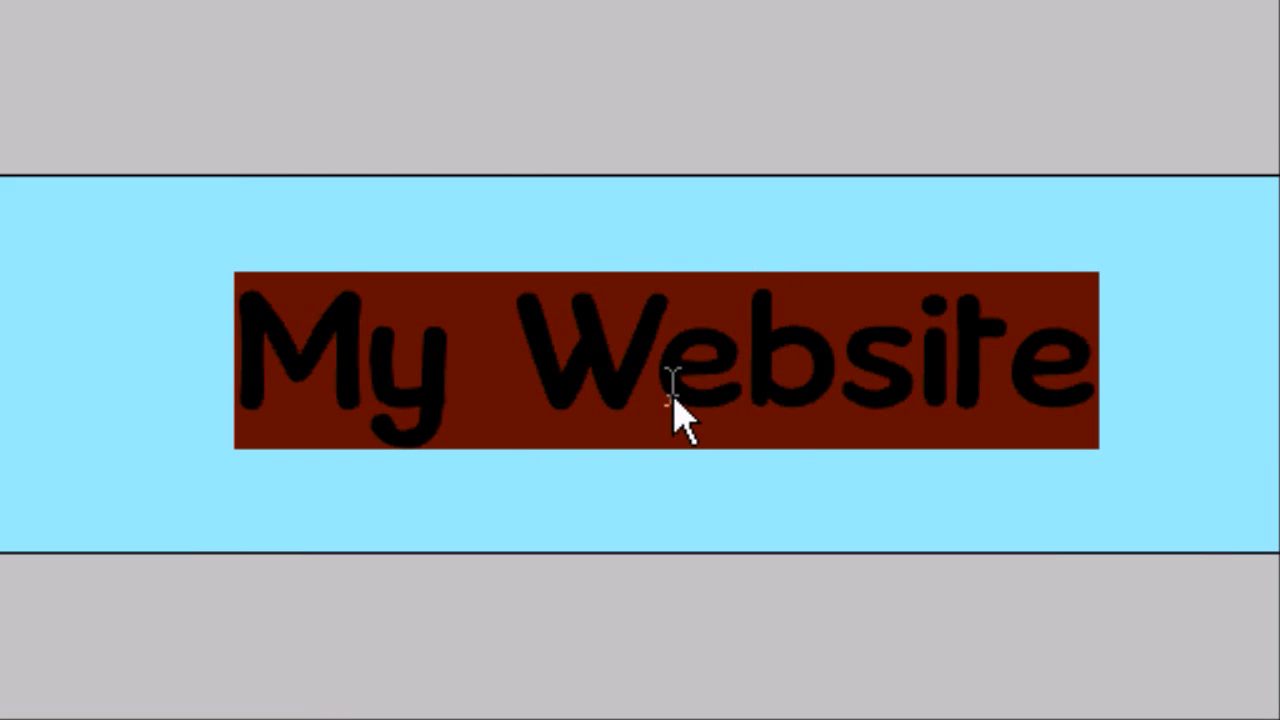
text(EdzJoh)
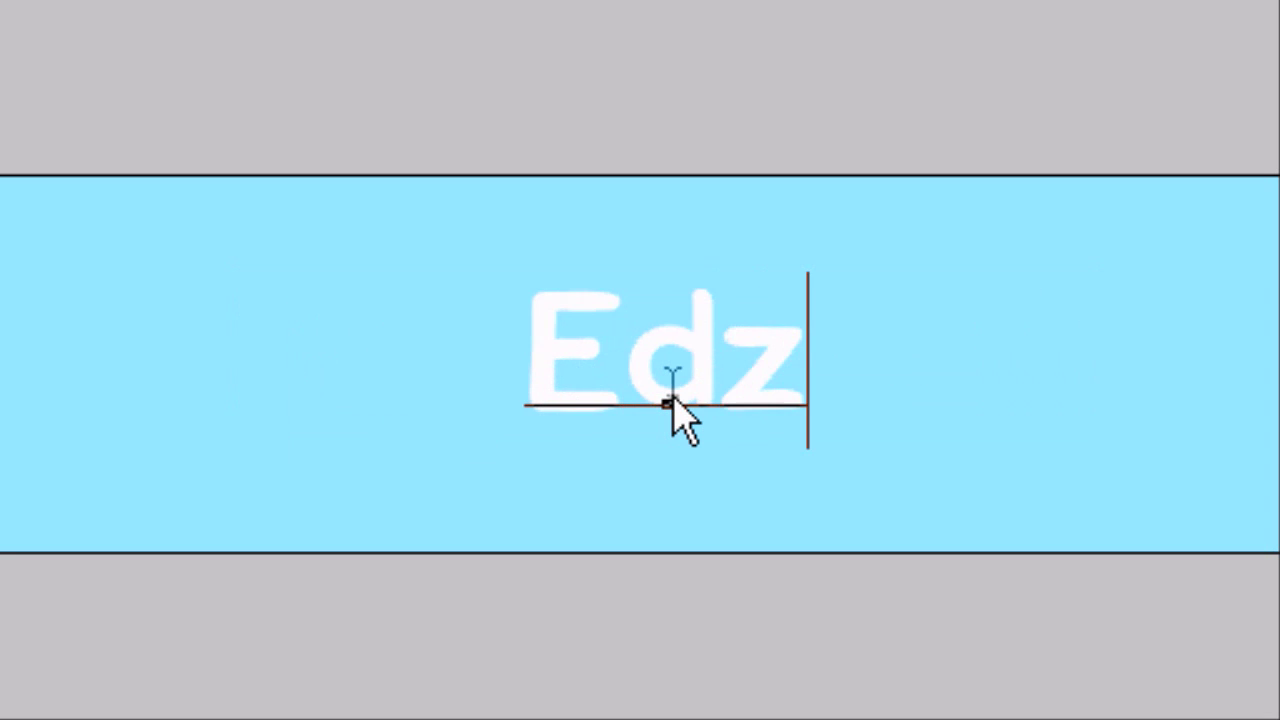
text(nson)
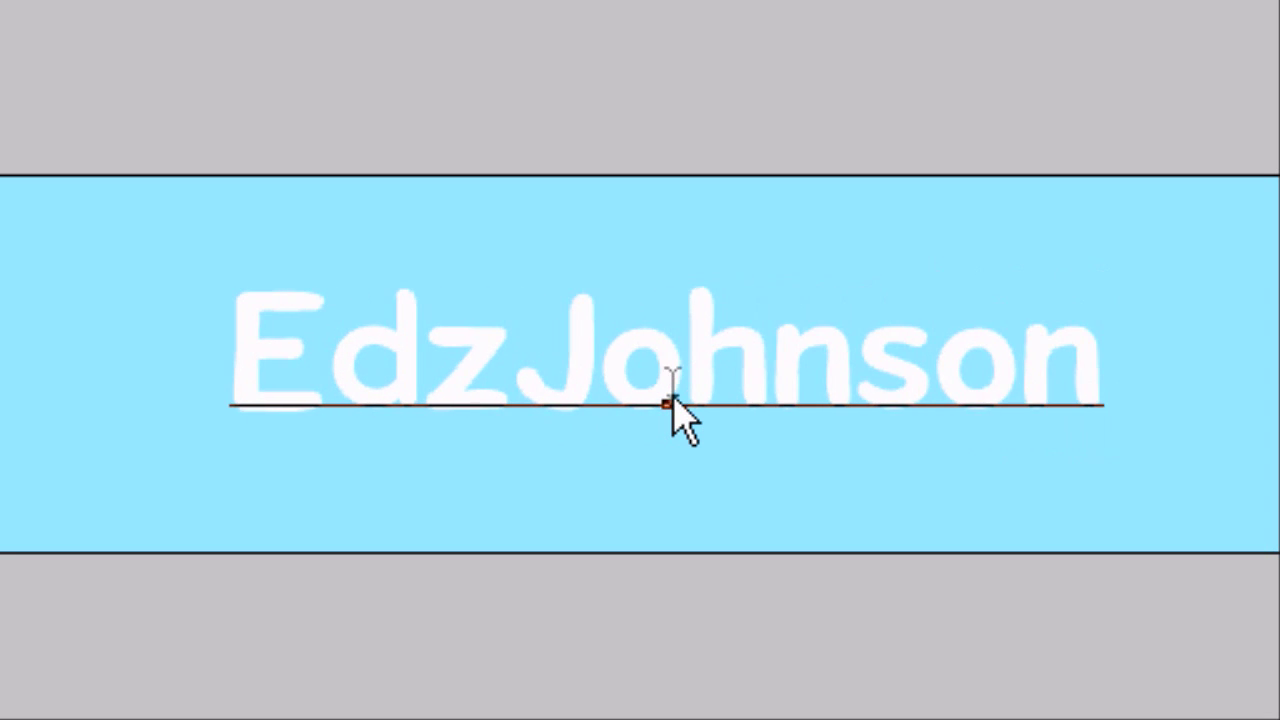
drag(1098, 405, 902, 410)
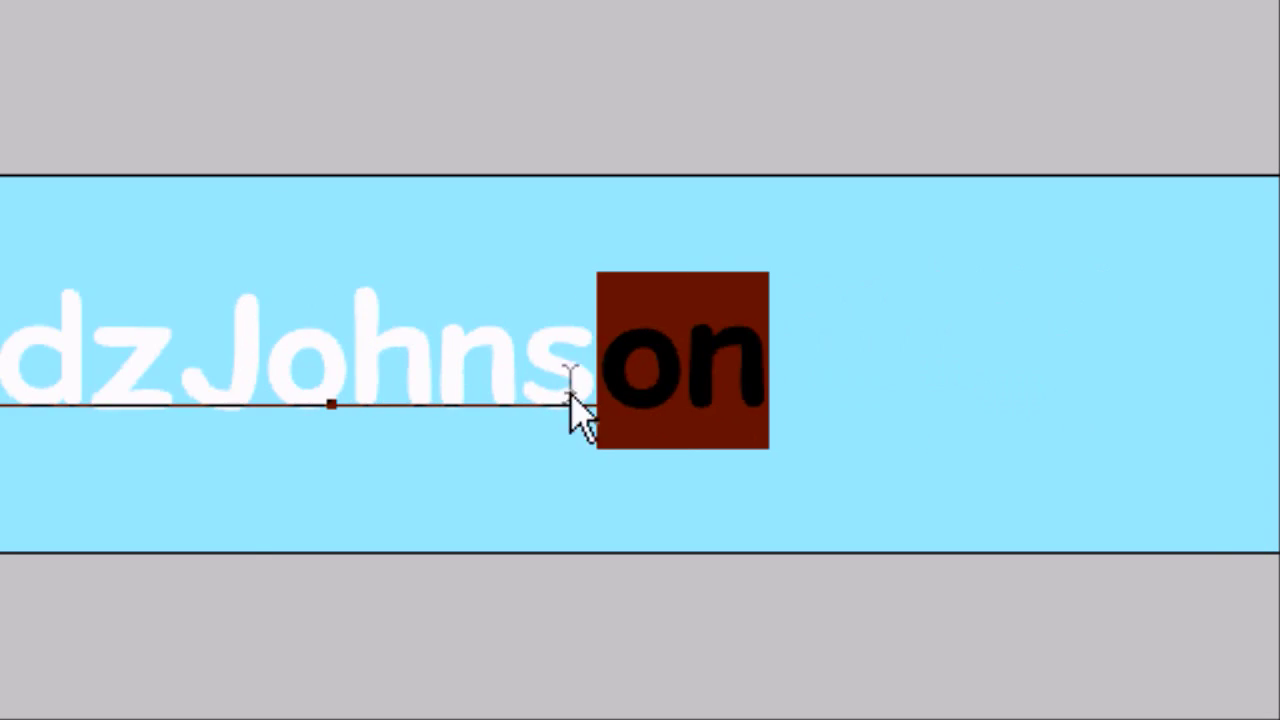
drag(570, 410, 509, 272)
click(30, 190)
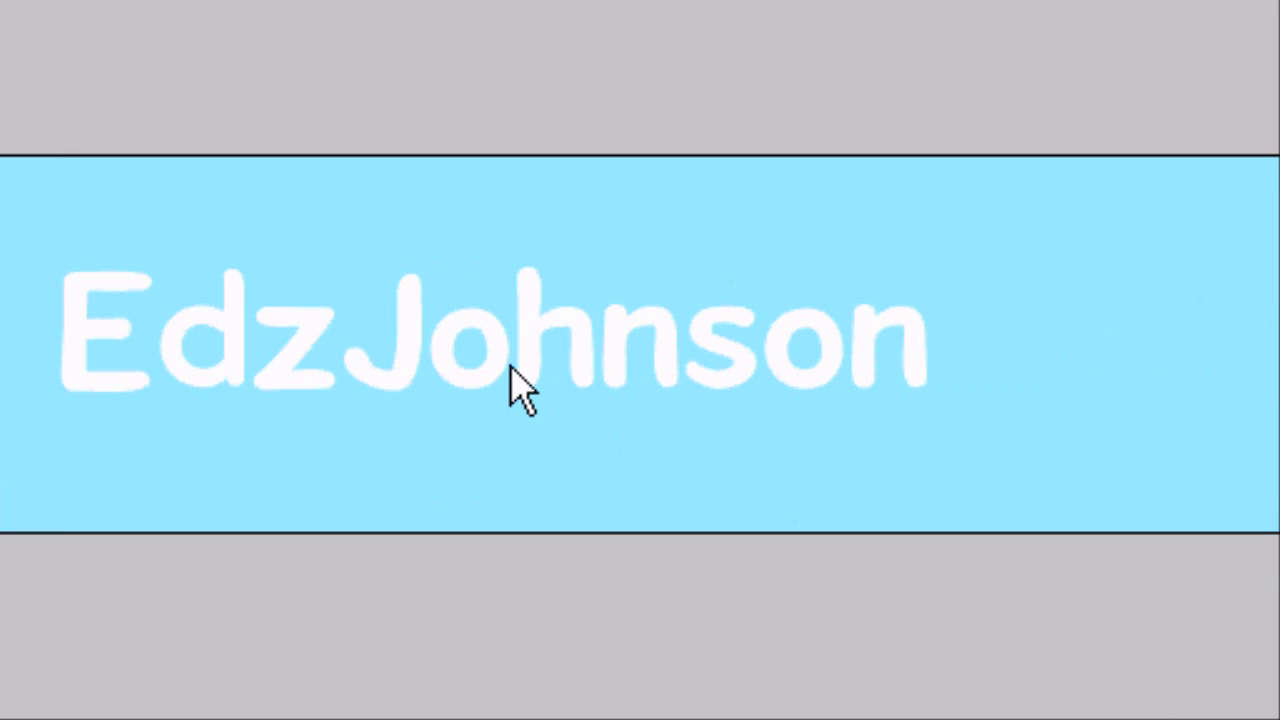
Centre the name text horizontally and vertically on the canvas, then deselect
key(ctrl+a)
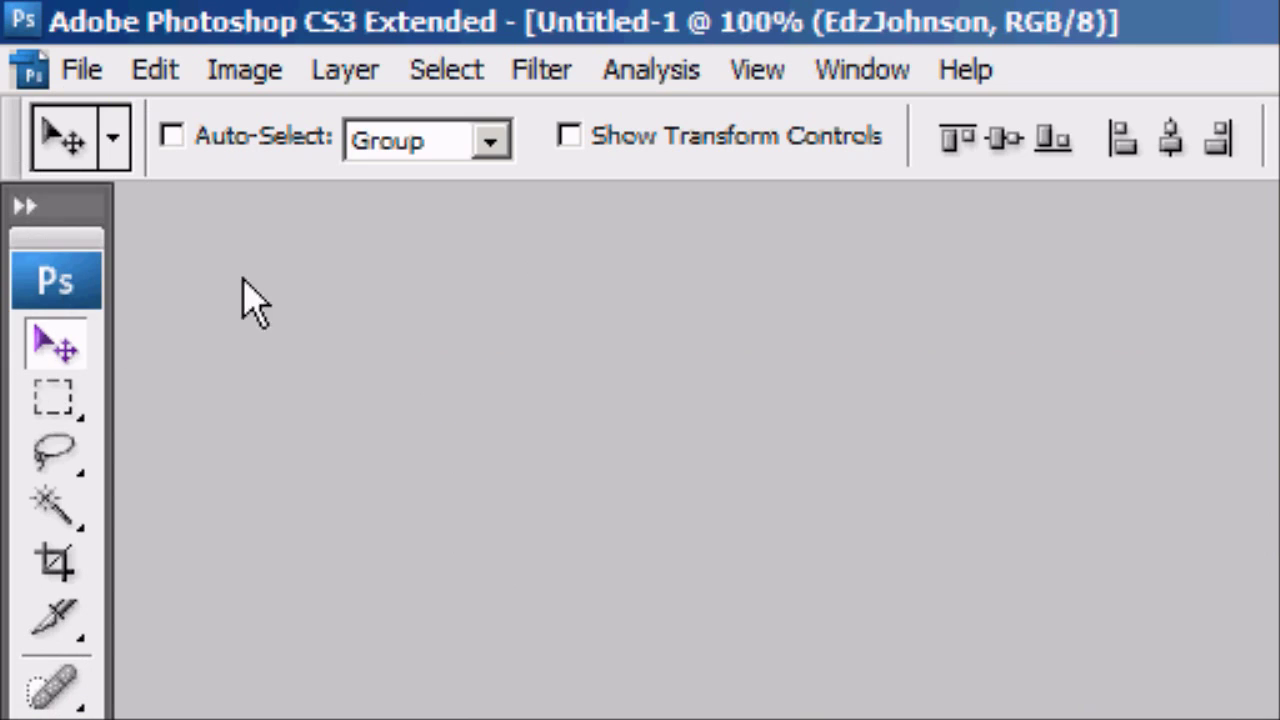
click(1172, 145)
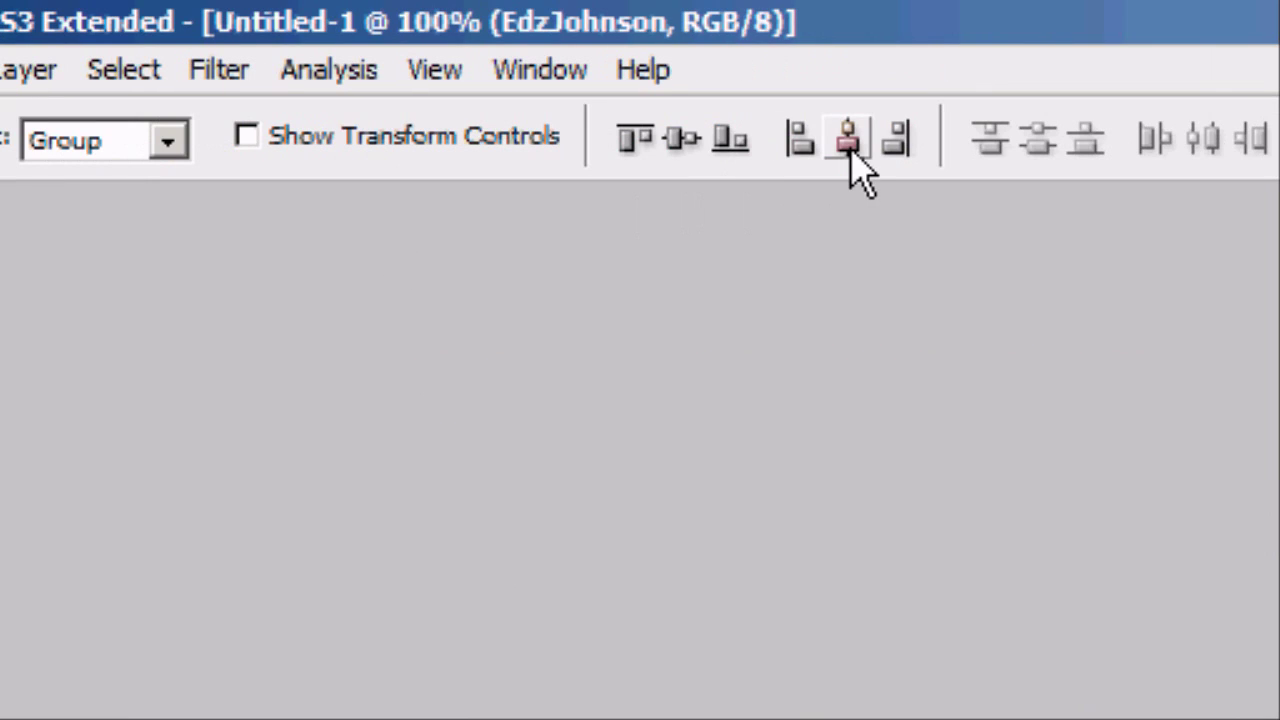
click(683, 140)
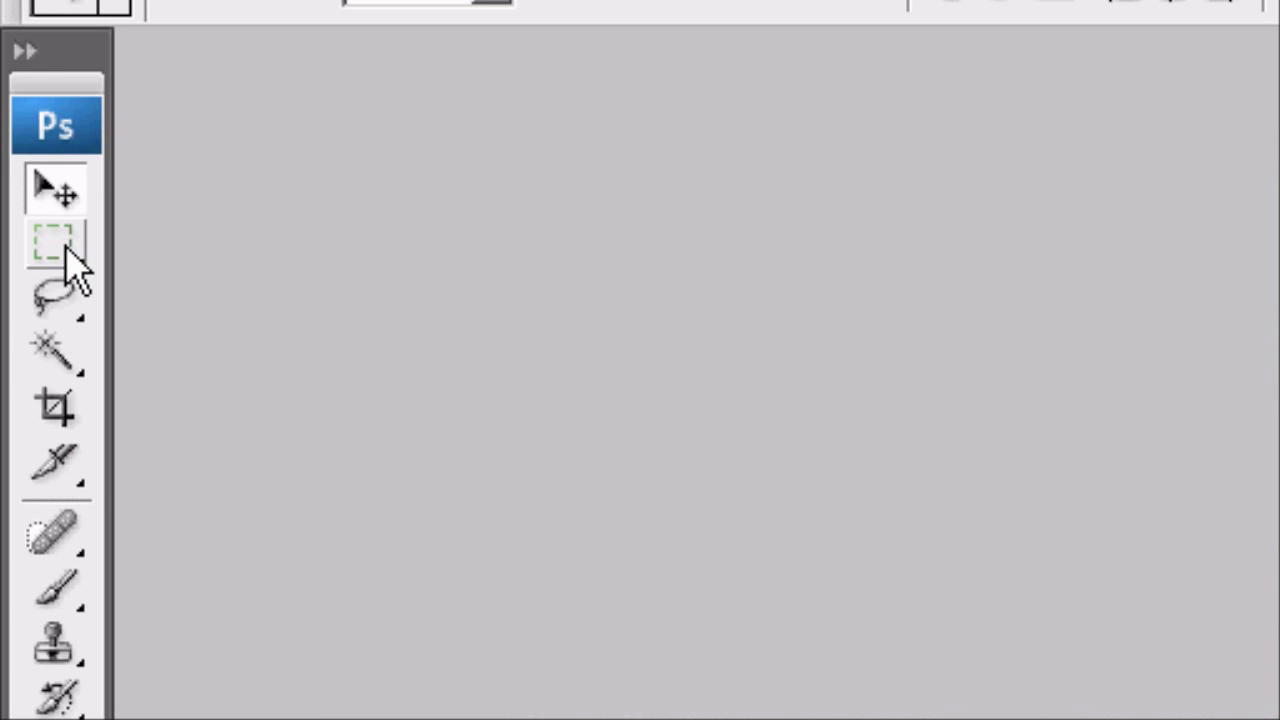
click(68, 252)
click(543, 477)
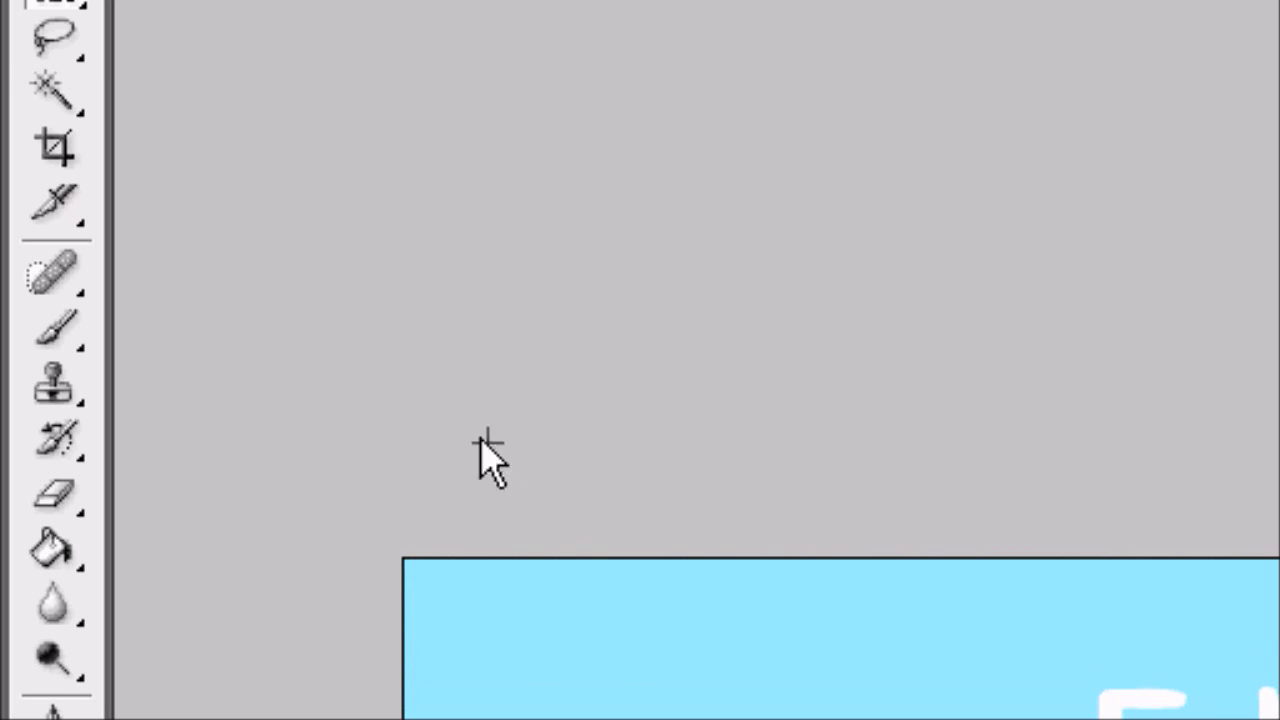
click(60, 314)
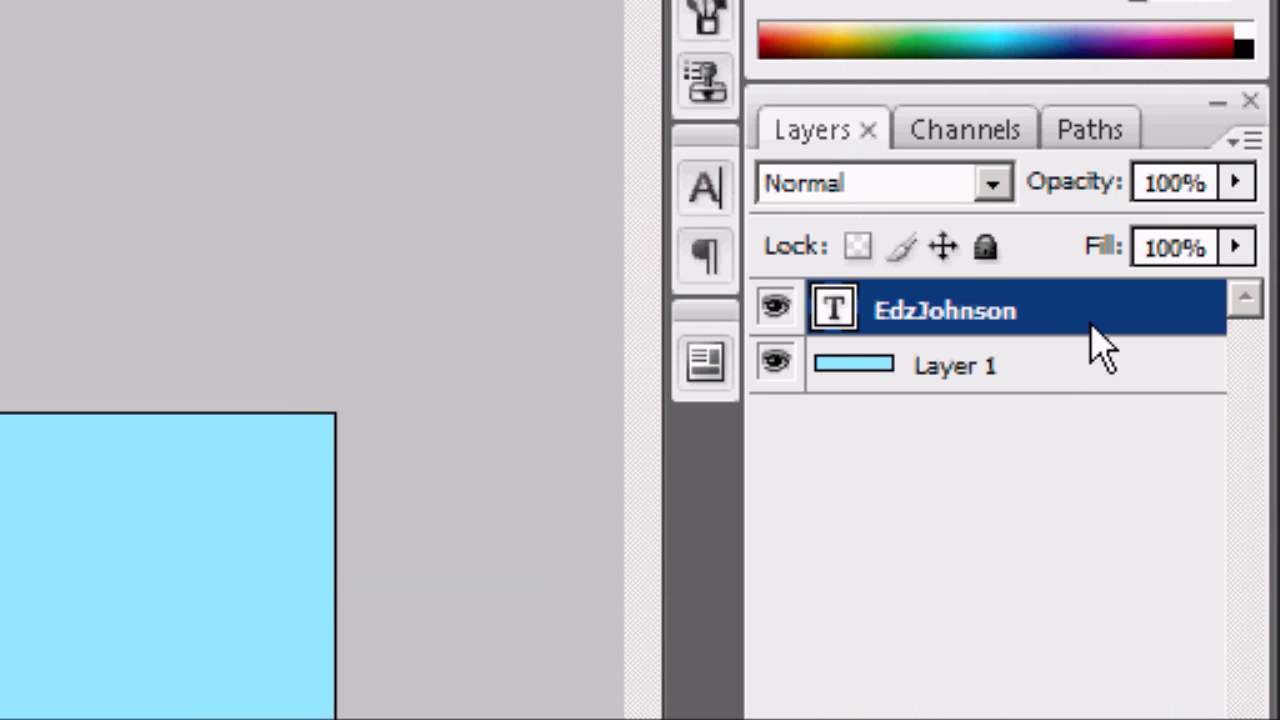
Set the name layer's Drop Shadow to 50% opacity and 2 px distance
double_click(1155, 318)
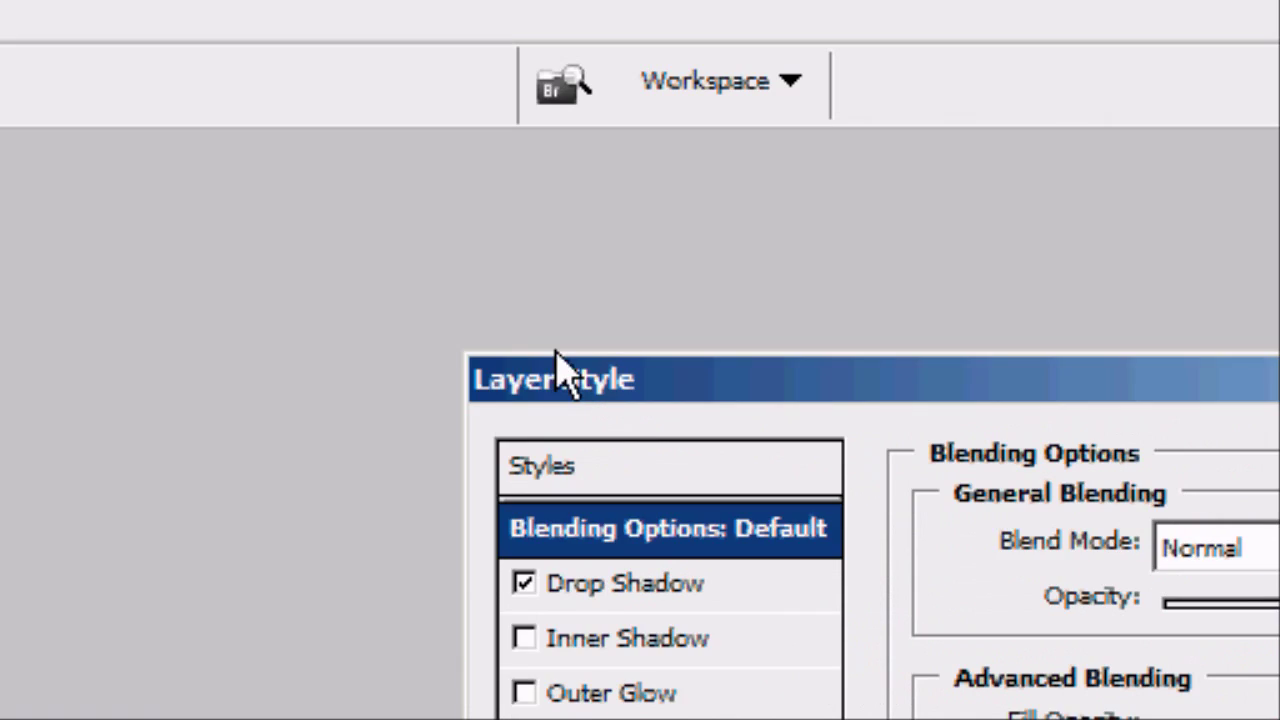
drag(555, 42, 557, 150)
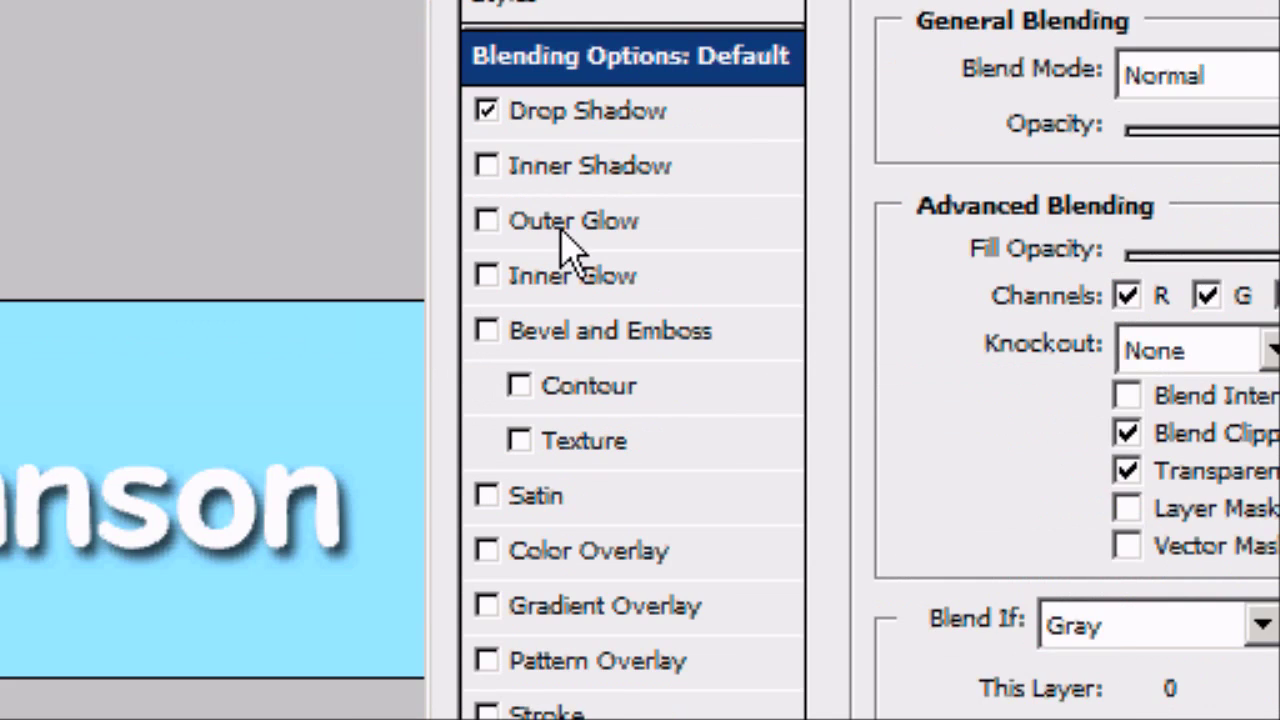
click(563, 360)
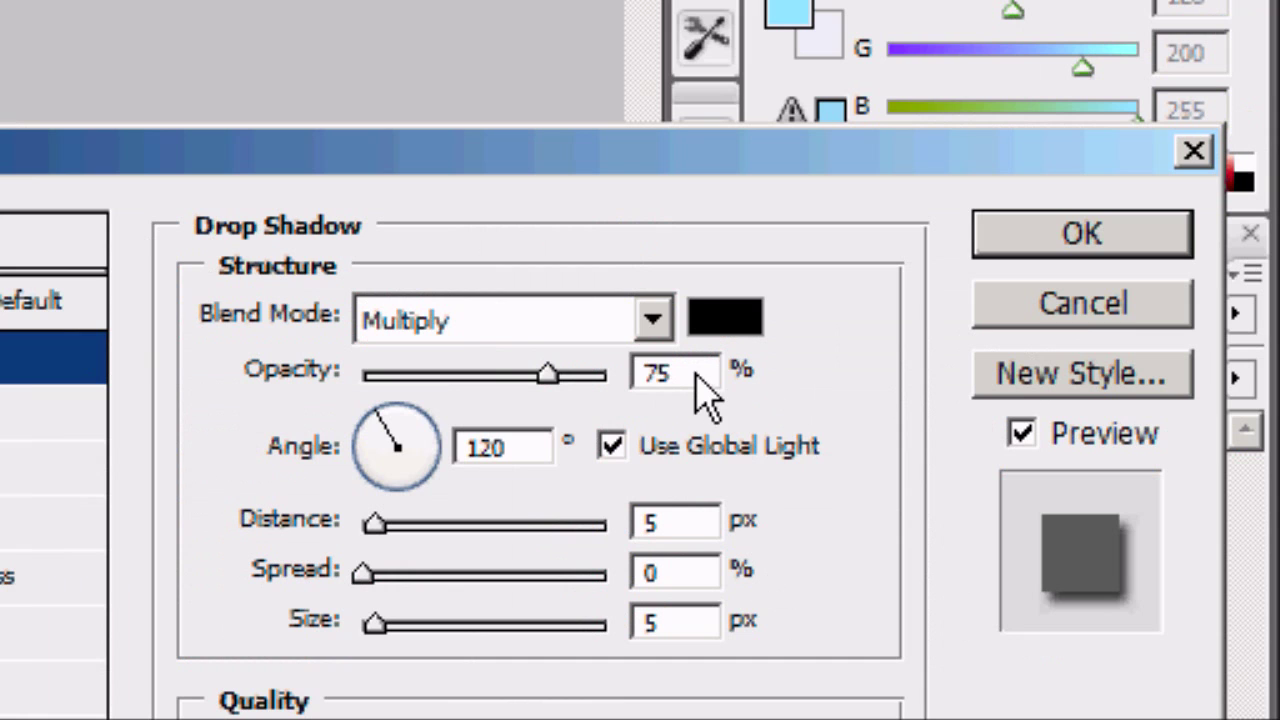
double_click(648, 373)
text(50)
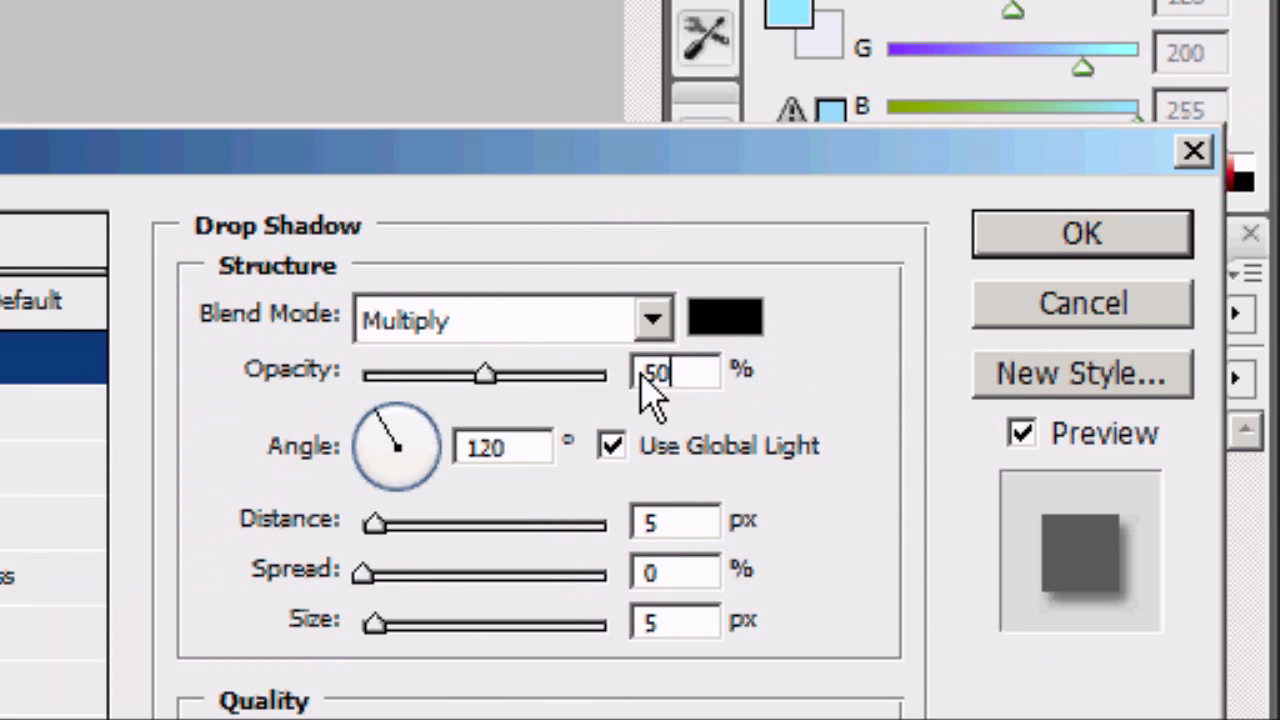
double_click(632, 522)
text(2)
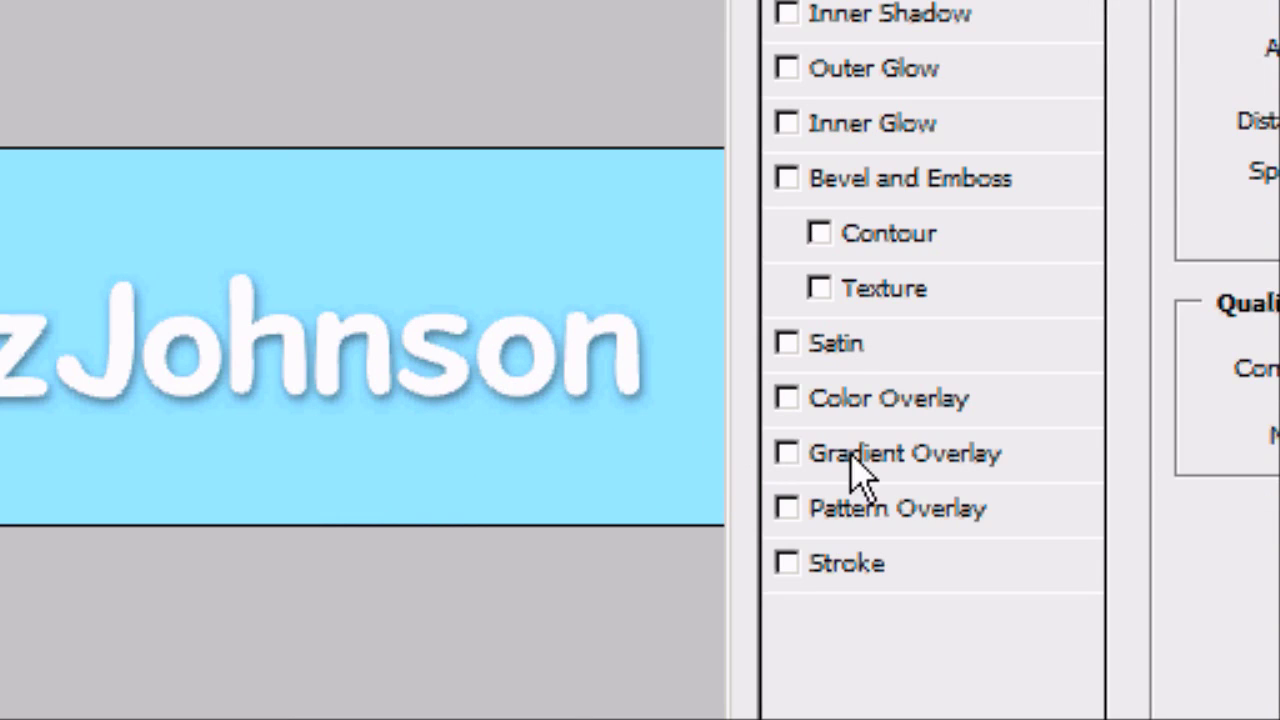
Add a gradient overlay to the name text, previewing Chromatic, Silver Flow and Blue Glow presets
click(1185, 453)
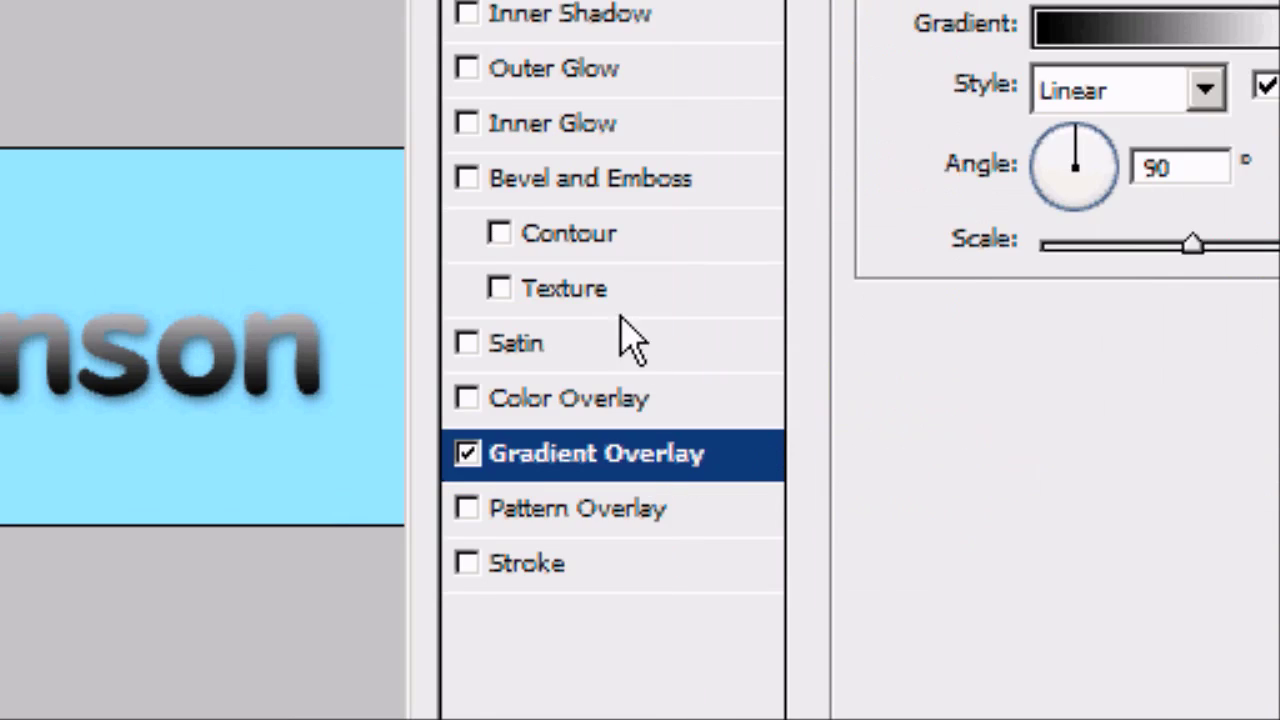
click(1061, 30)
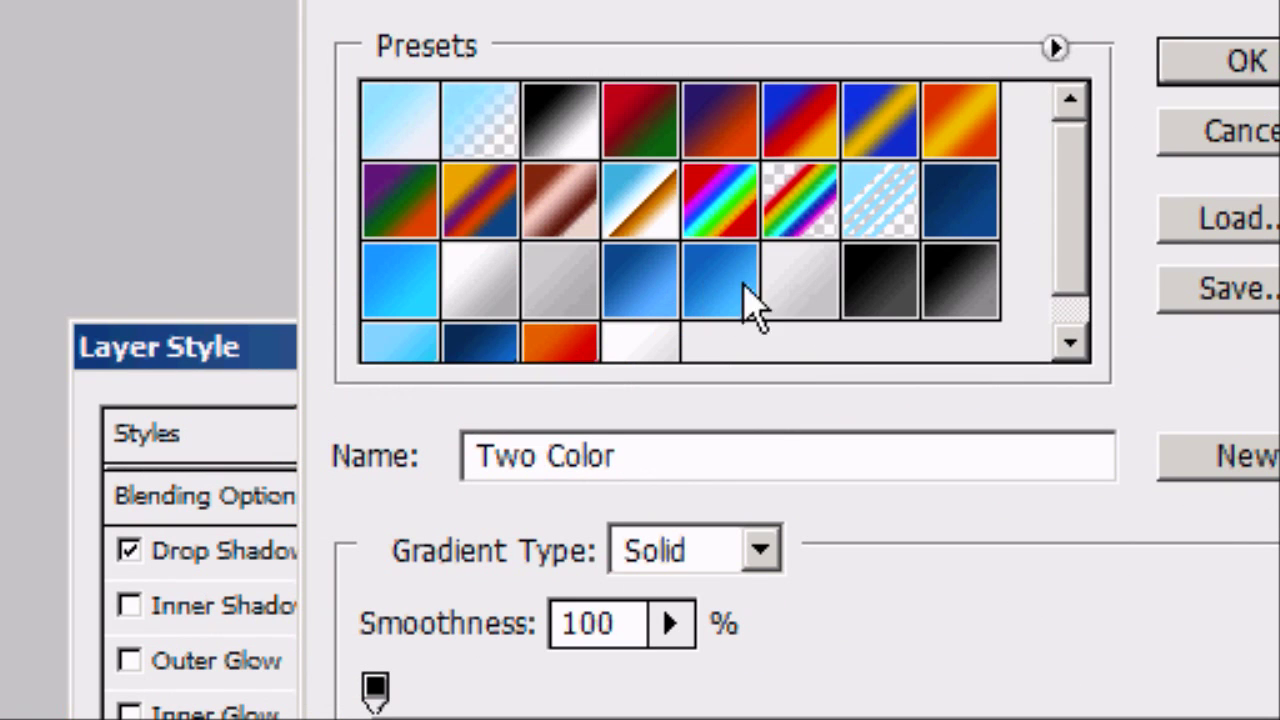
click(815, 312)
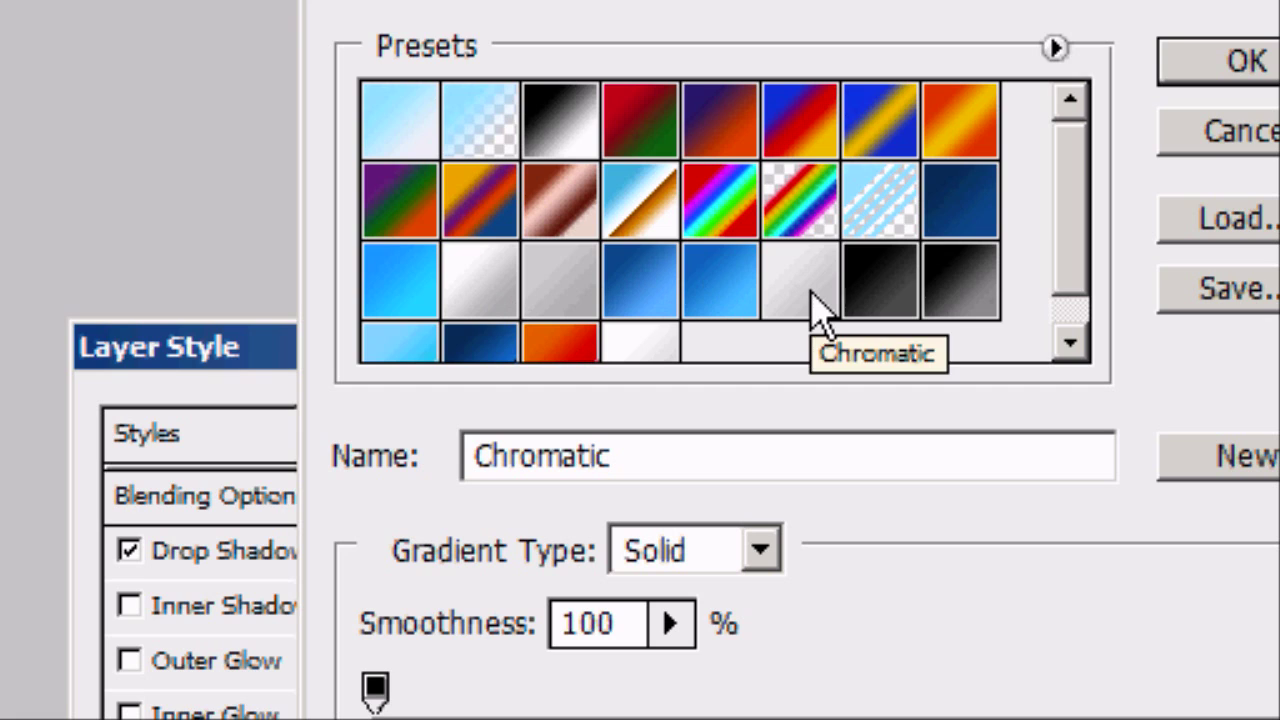
click(515, 292)
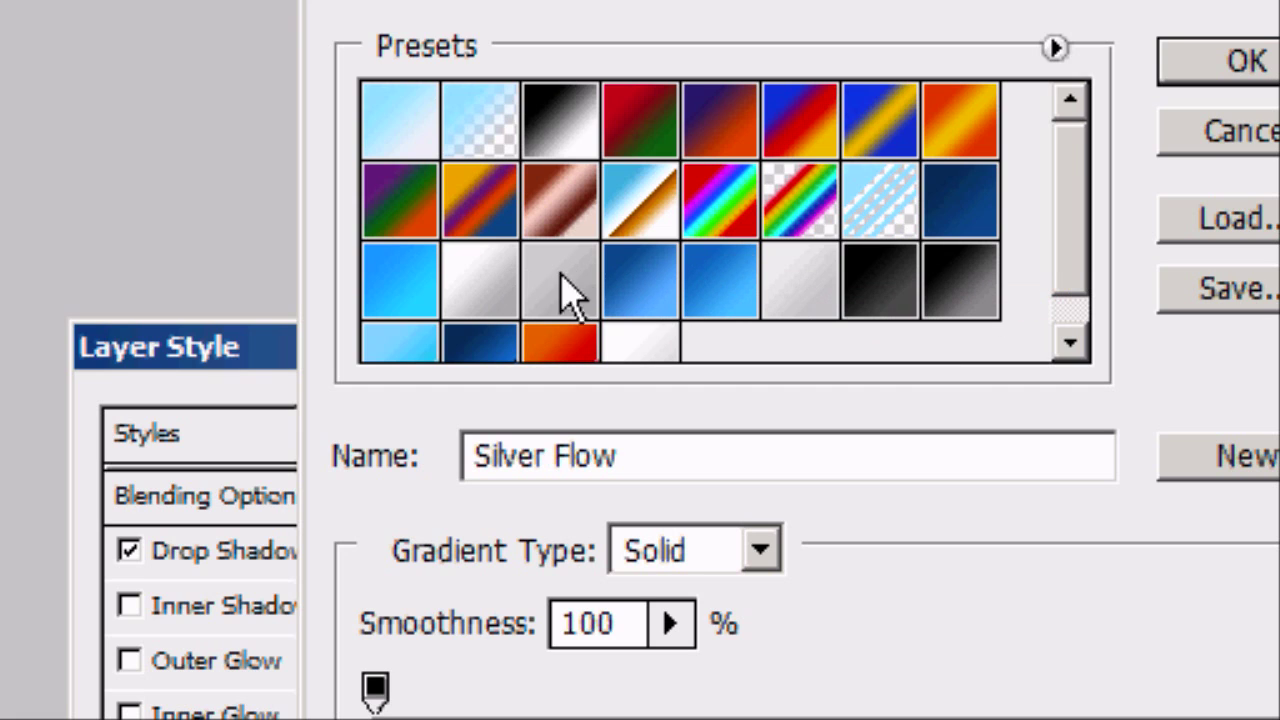
click(803, 280)
click(718, 275)
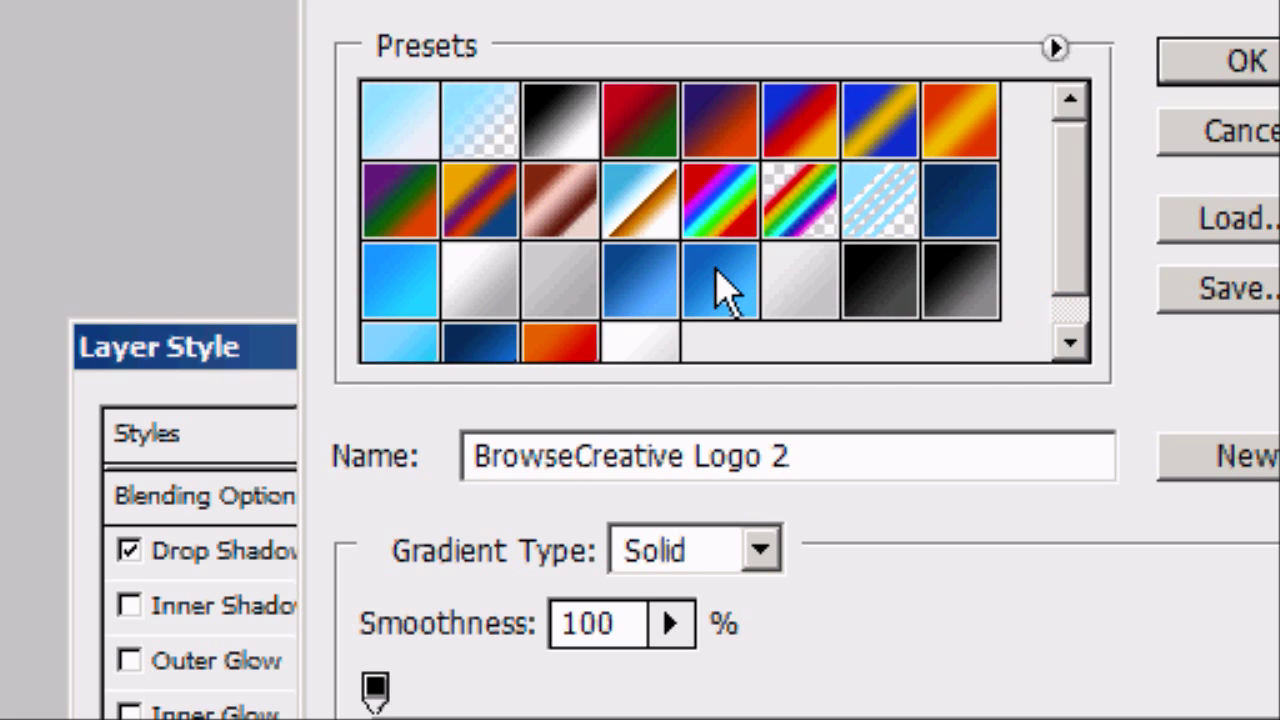
click(379, 277)
click(392, 345)
click(502, 352)
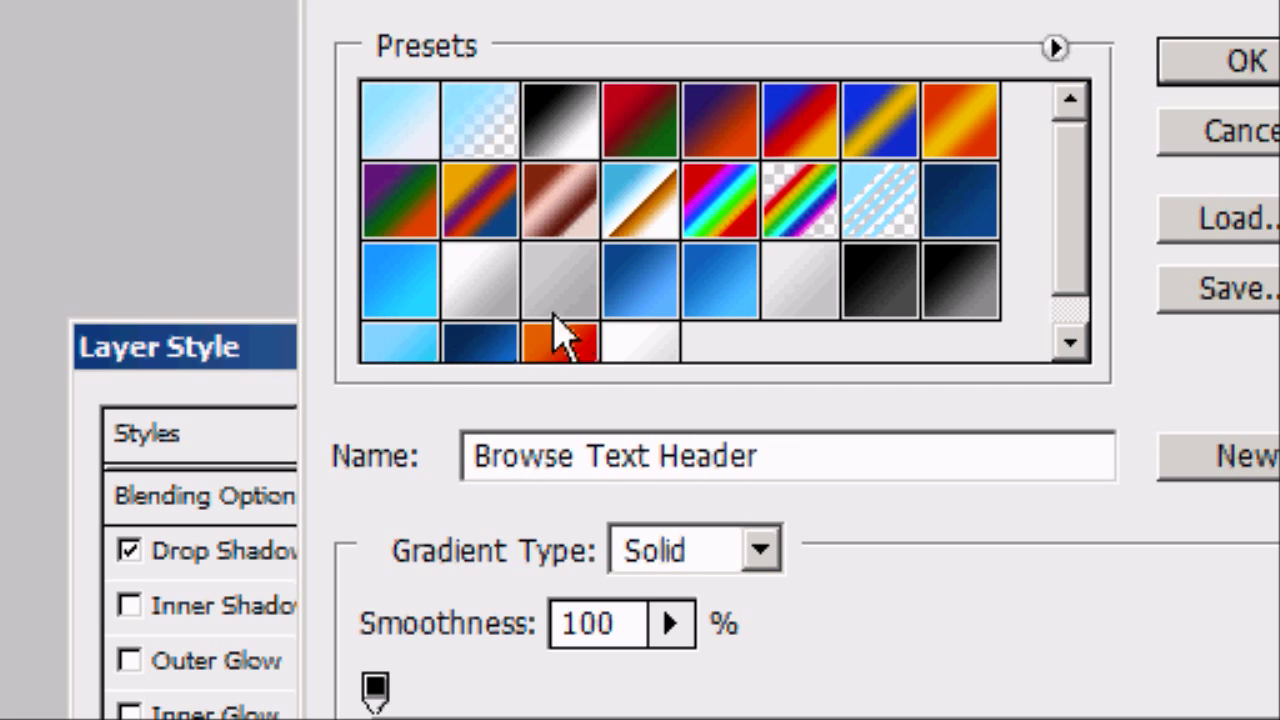
click(806, 292)
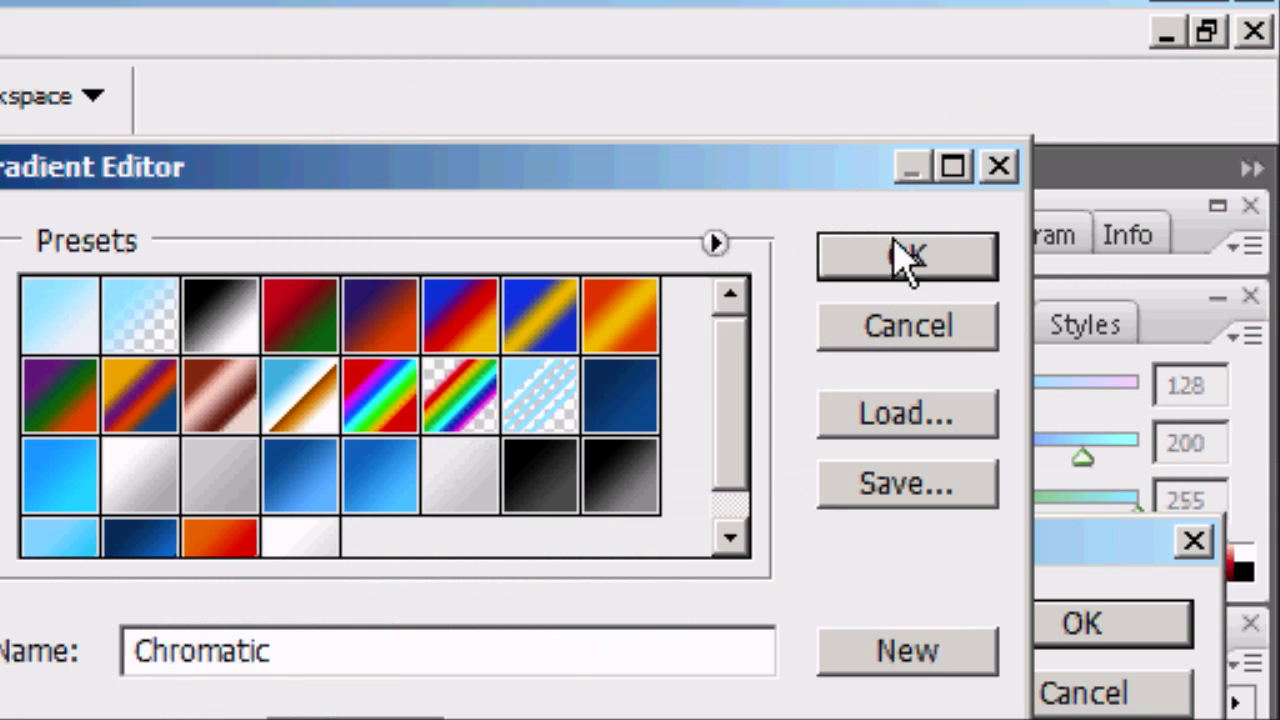
Apply the dark blue gradient preset and turn on Bevel and Emboss
click(936, 220)
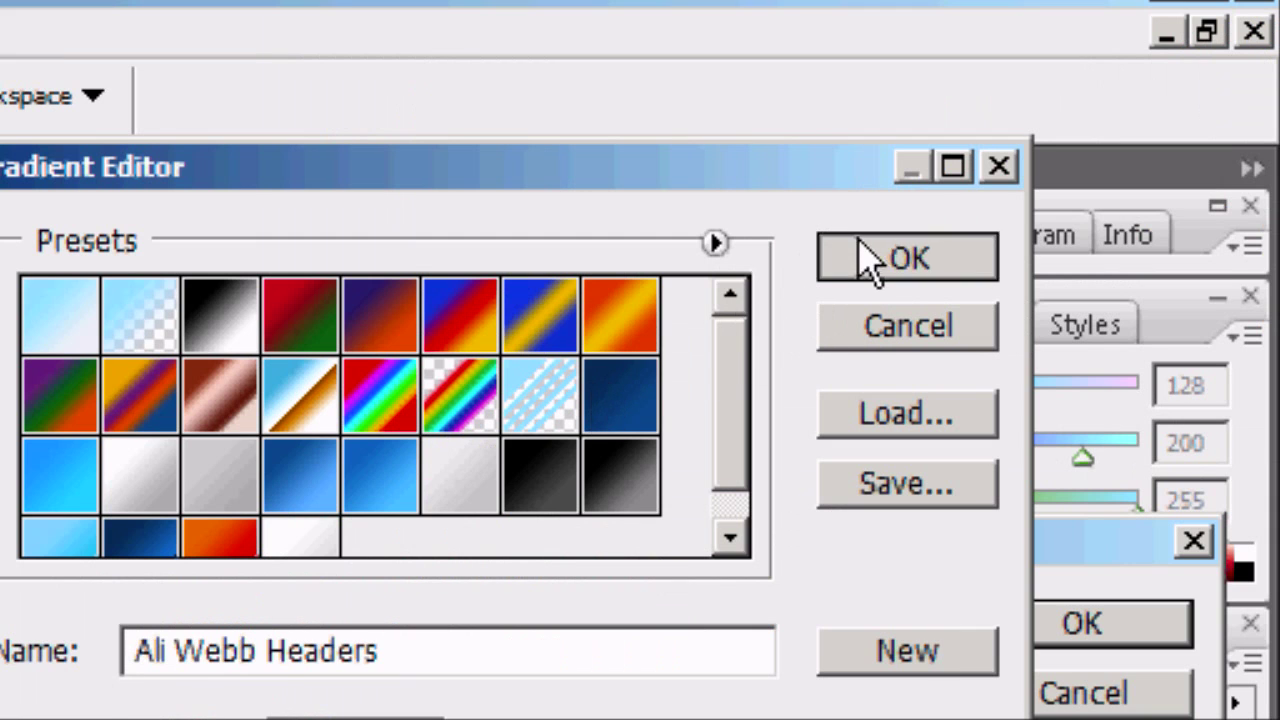
click(870, 262)
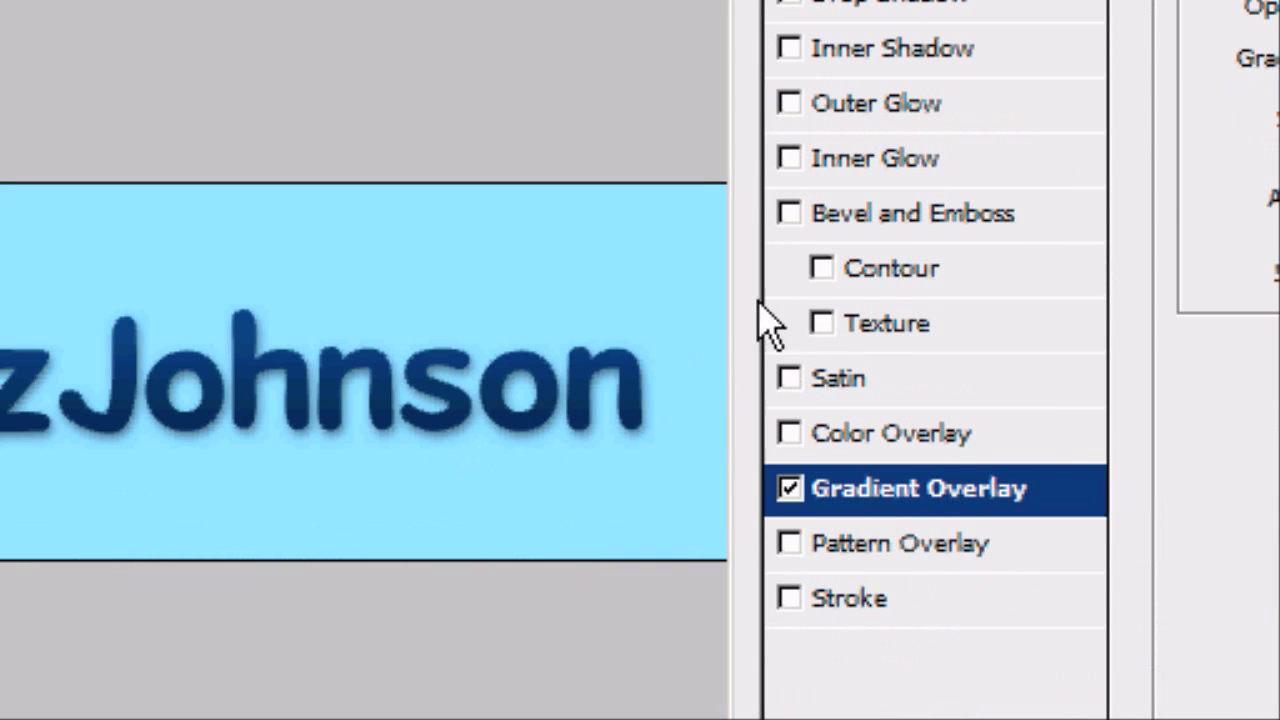
click(790, 214)
click(912, 218)
Preview the Pillow Emboss, Outer Bevel, Inner Bevel, Emboss and Stroke Emboss styles
click(765, 330)
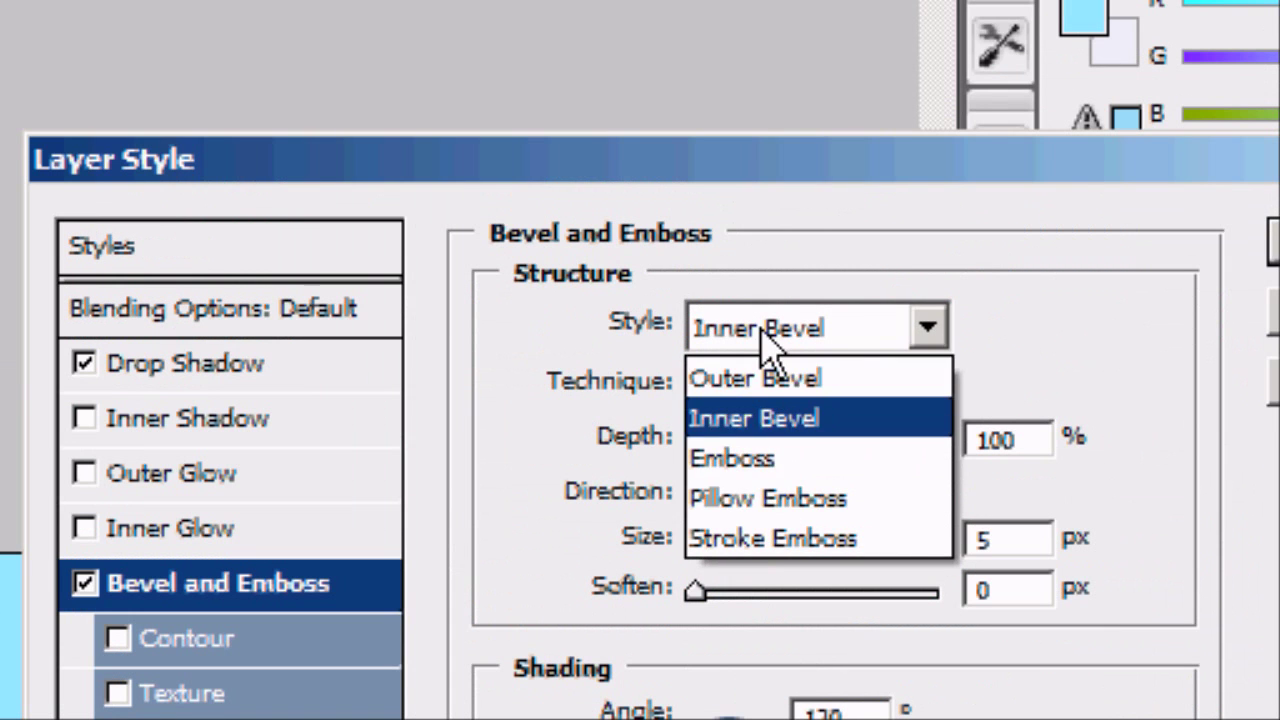
click(789, 514)
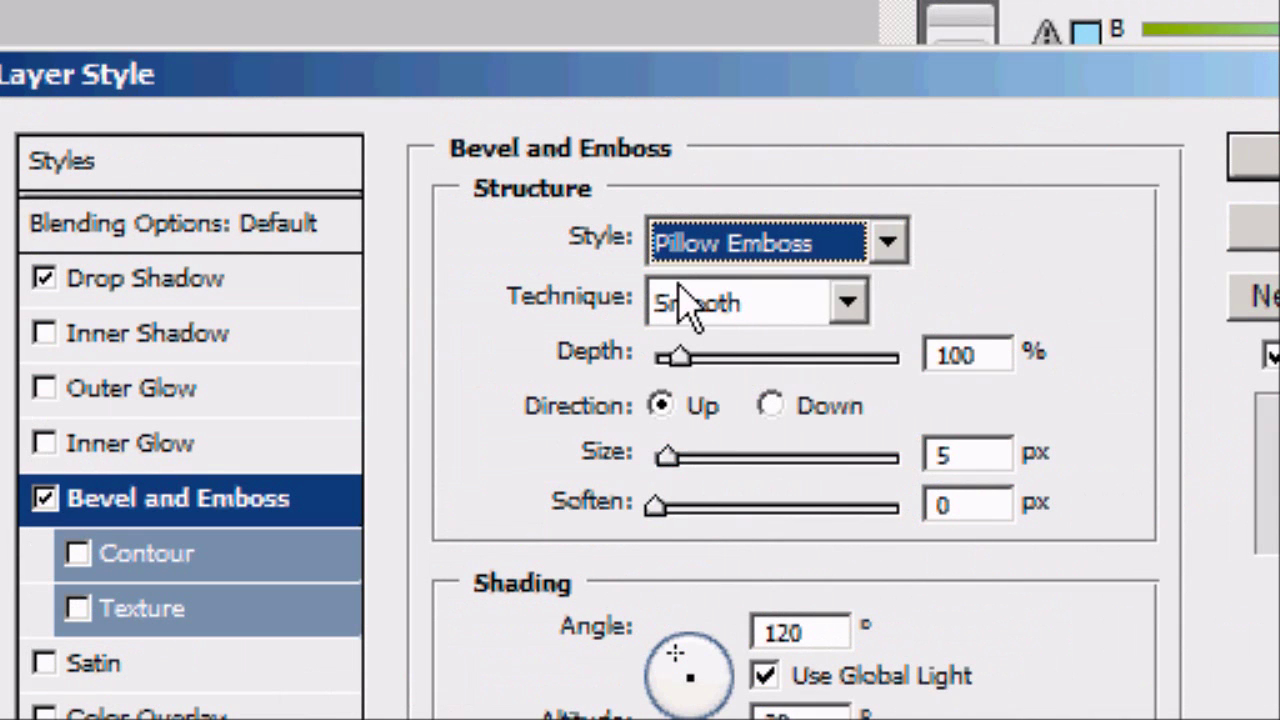
click(690, 245)
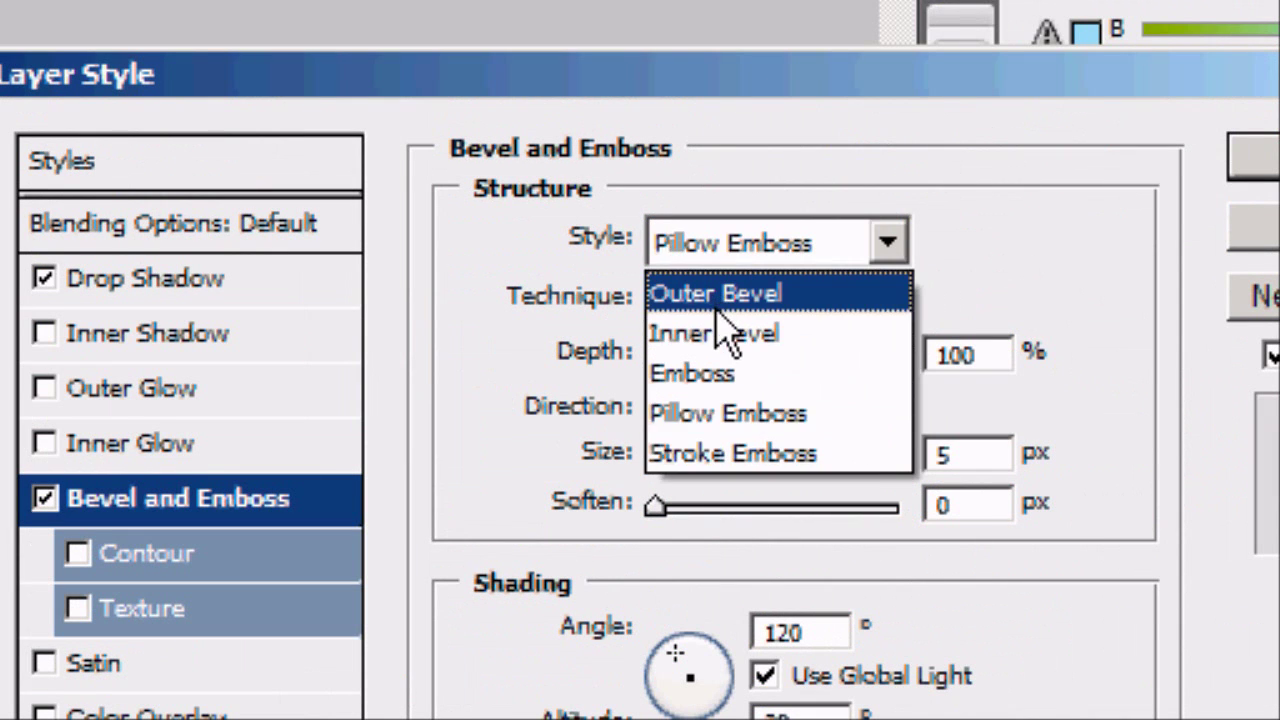
click(715, 298)
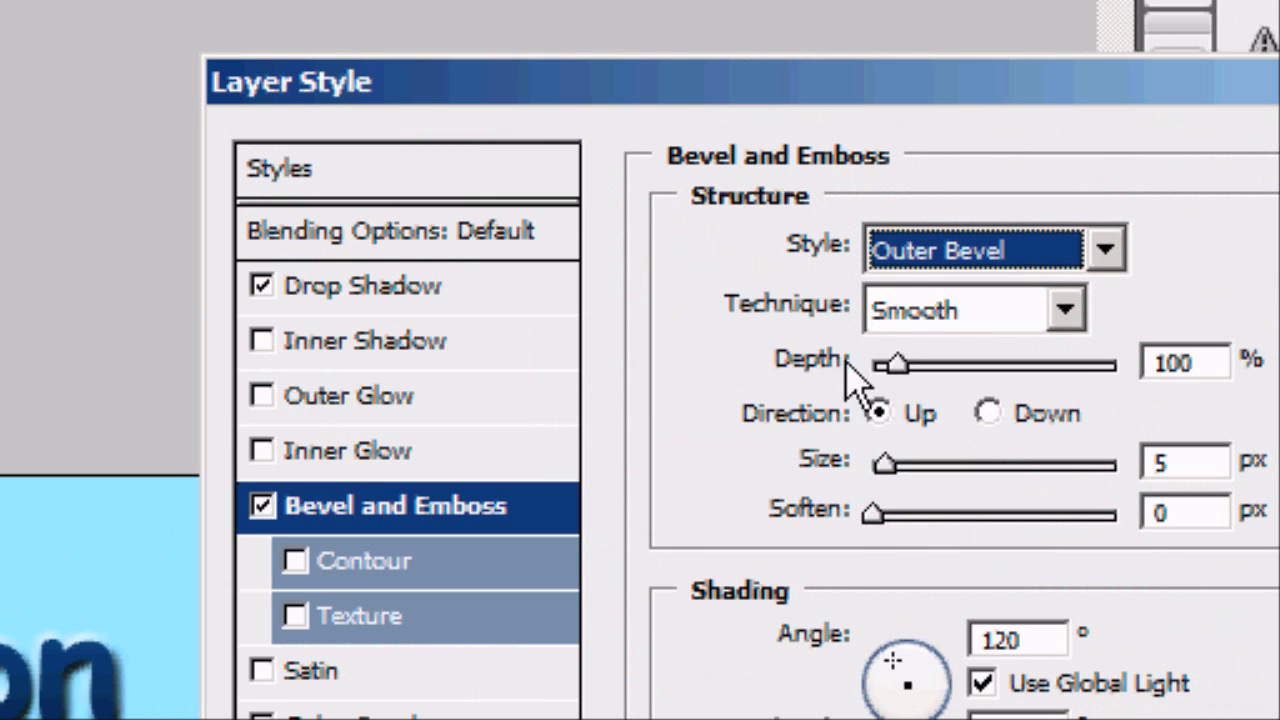
click(760, 243)
click(945, 342)
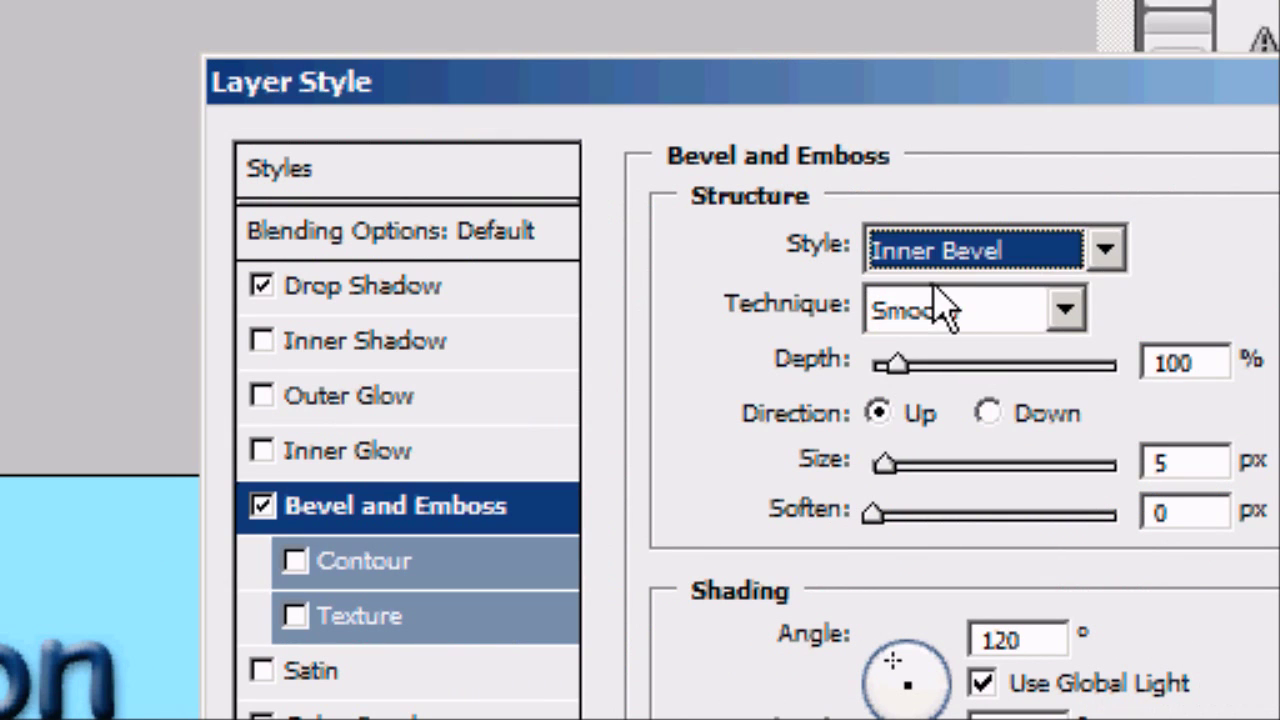
click(925, 262)
click(940, 370)
click(974, 262)
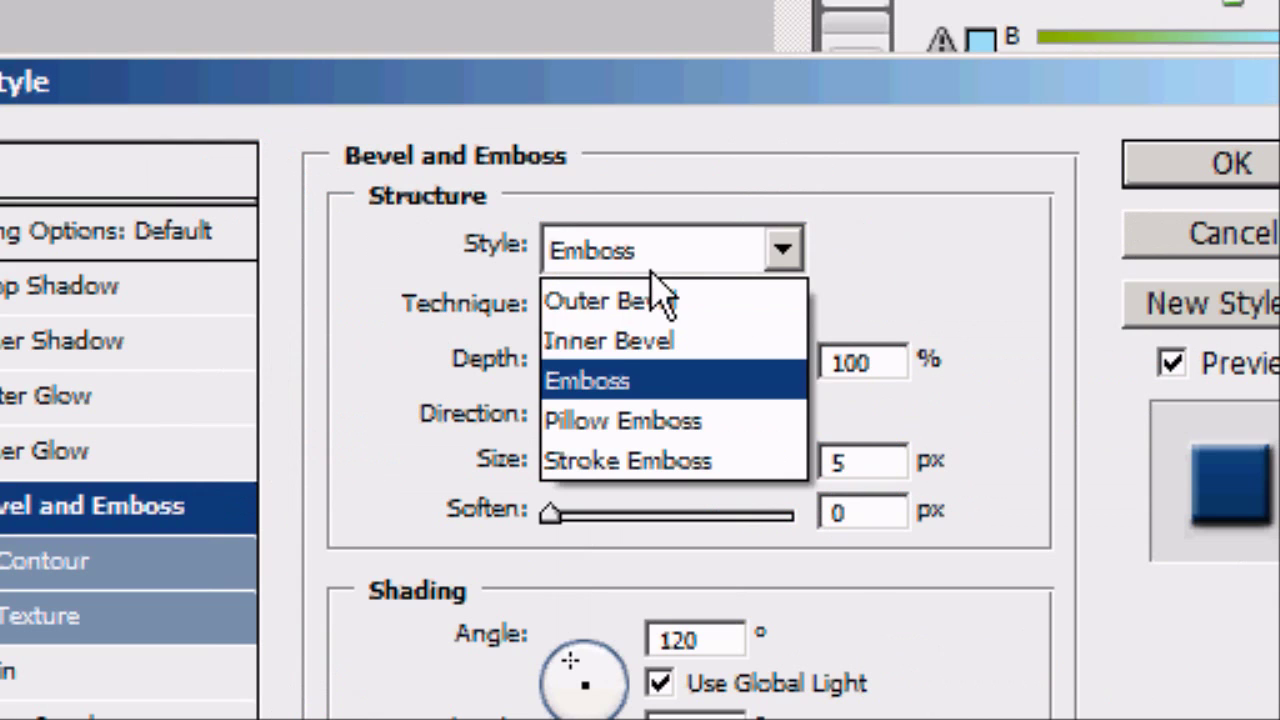
click(663, 461)
Switch Bevel and Emboss off and apply the name text's layer style
click(667, 271)
click(667, 272)
click(450, 507)
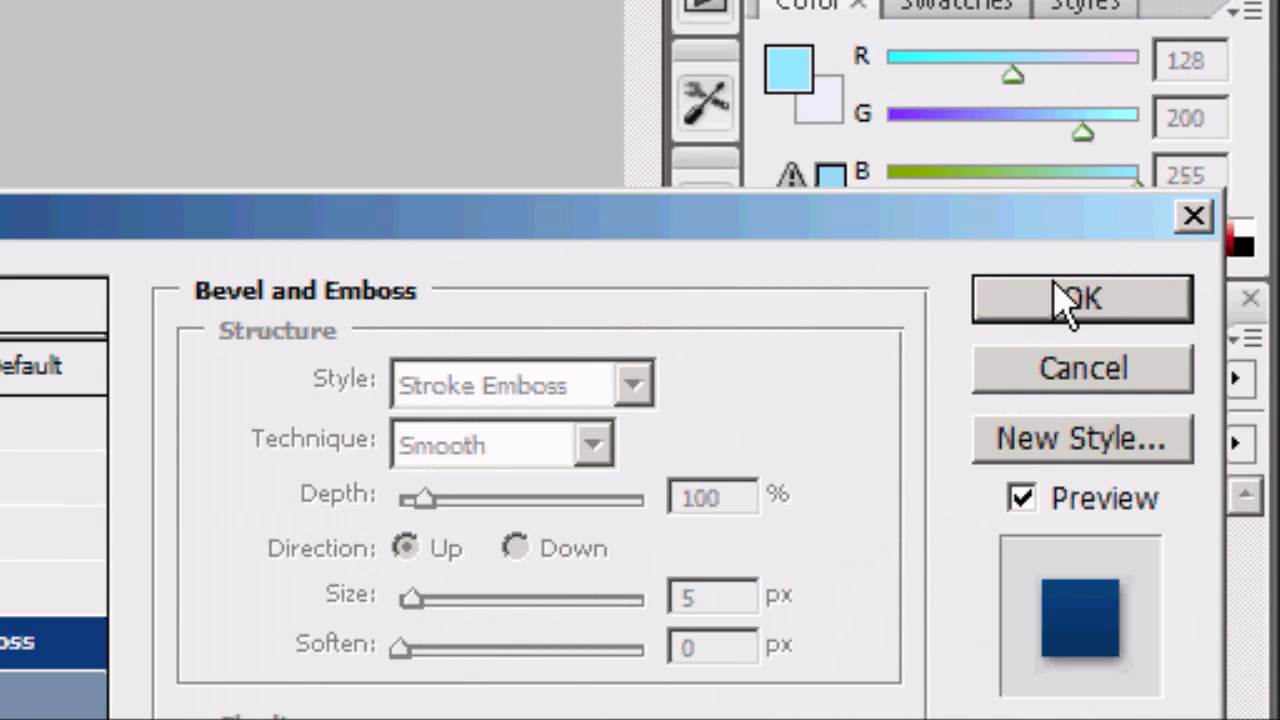
click(1066, 297)
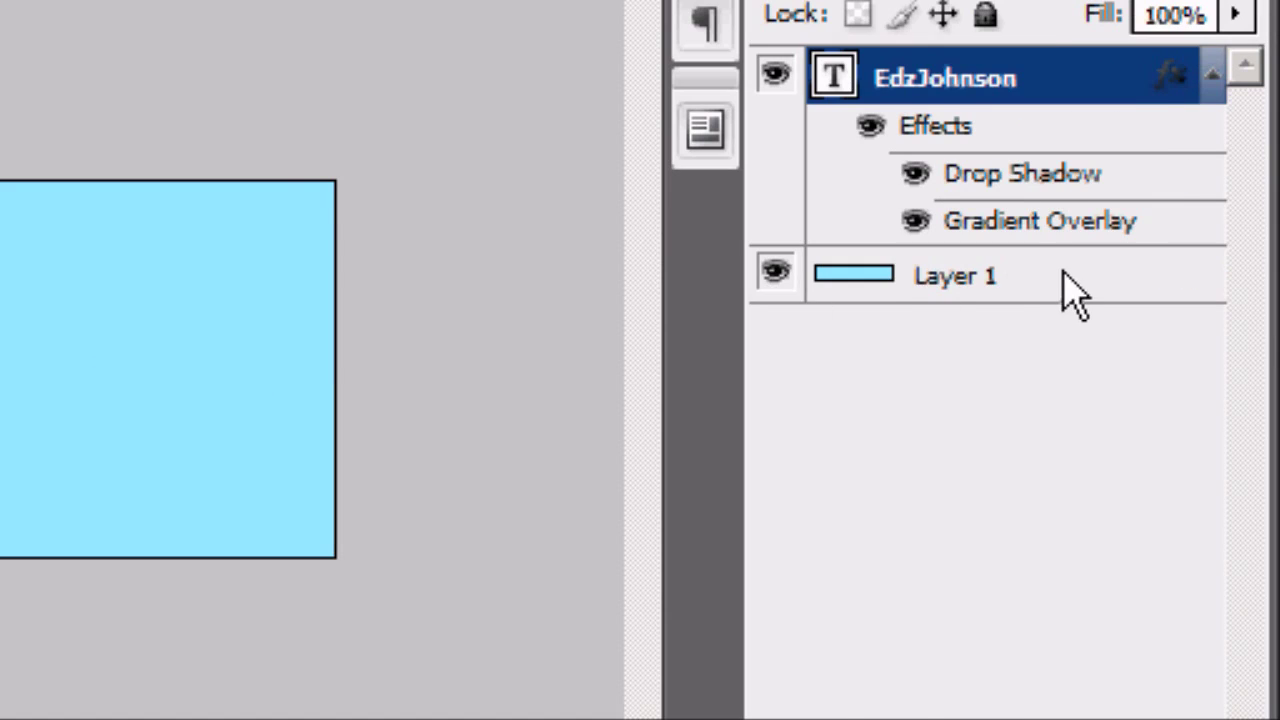
Give Layer 1 a Chromatic gradient overlay in place of the light blue fill
double_click(1071, 294)
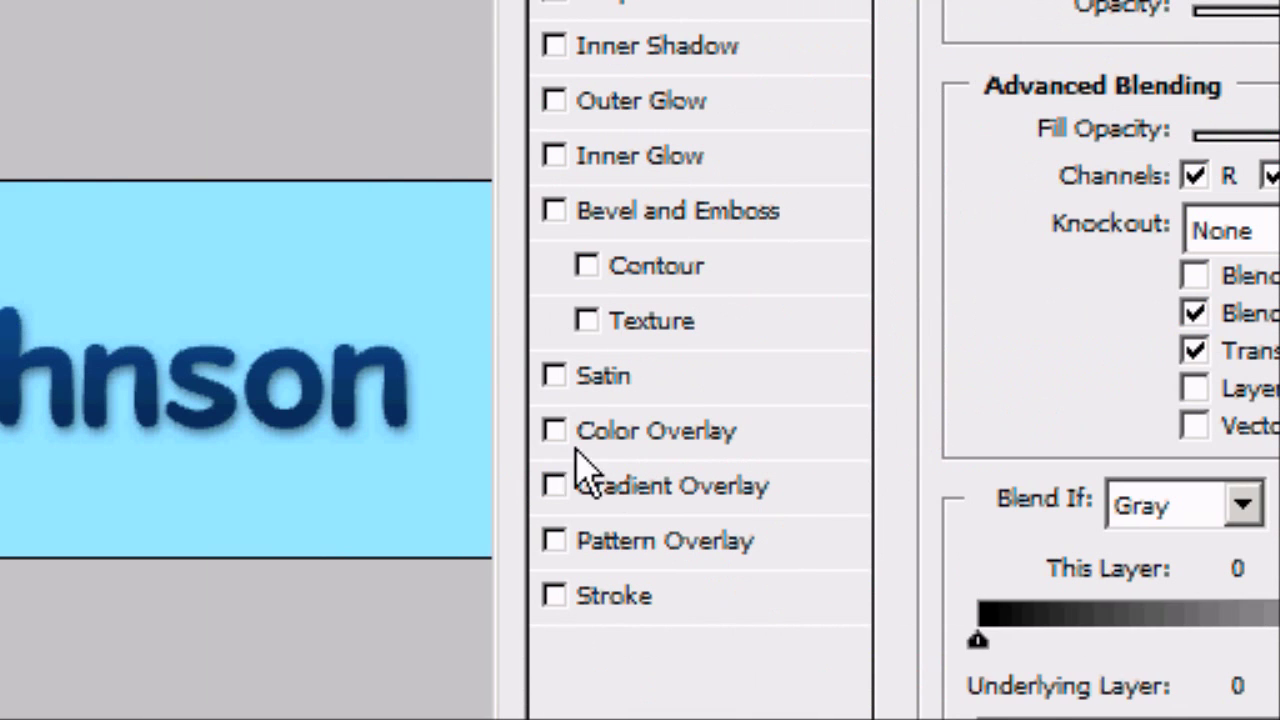
click(592, 490)
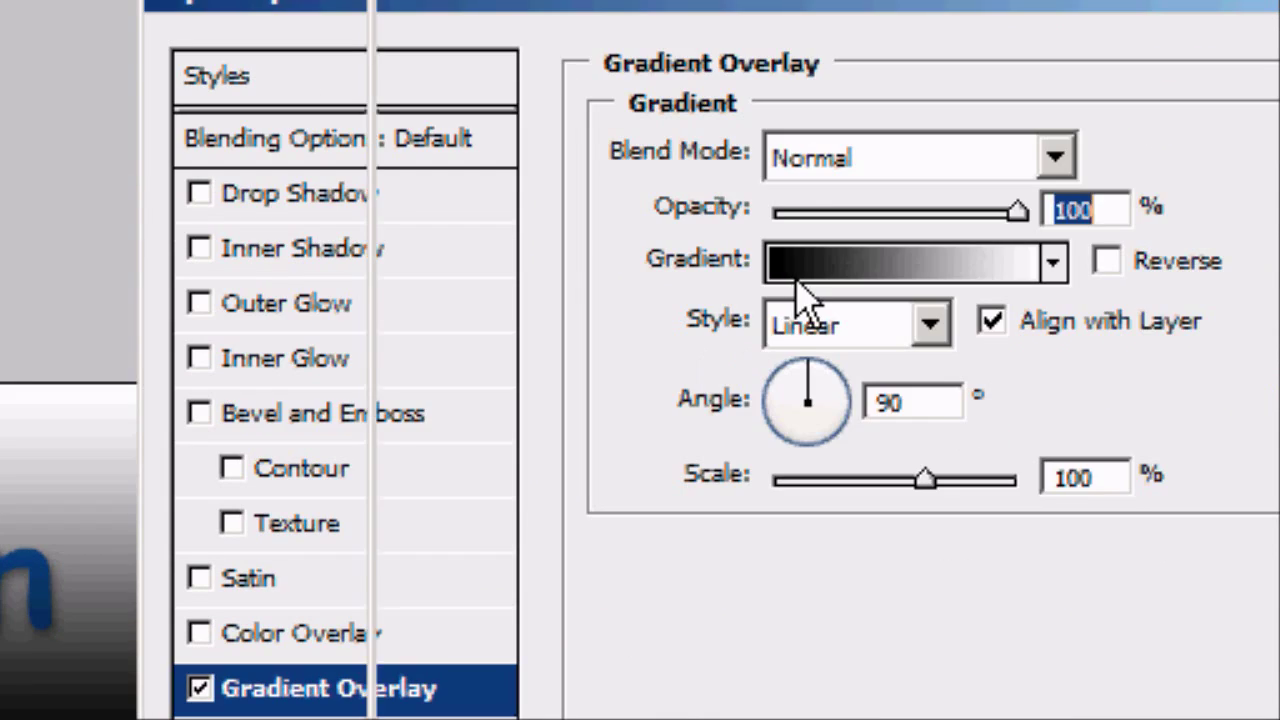
click(1157, 62)
click(486, 428)
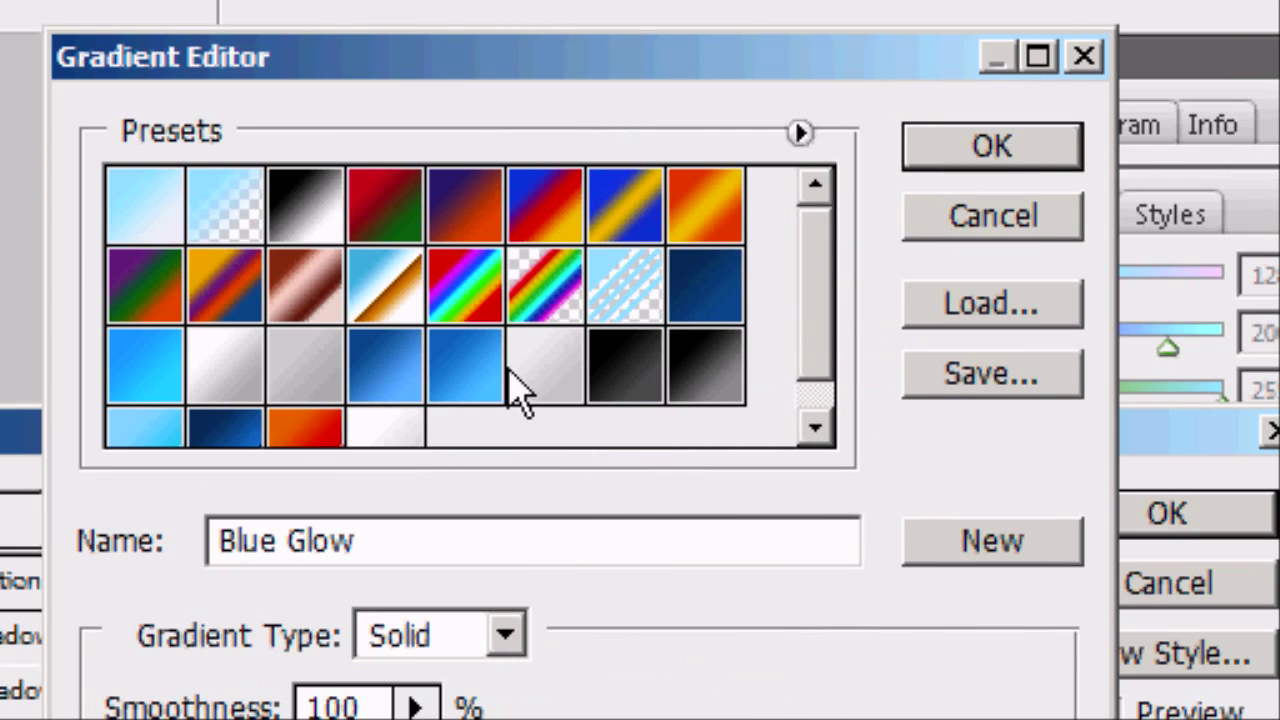
click(498, 388)
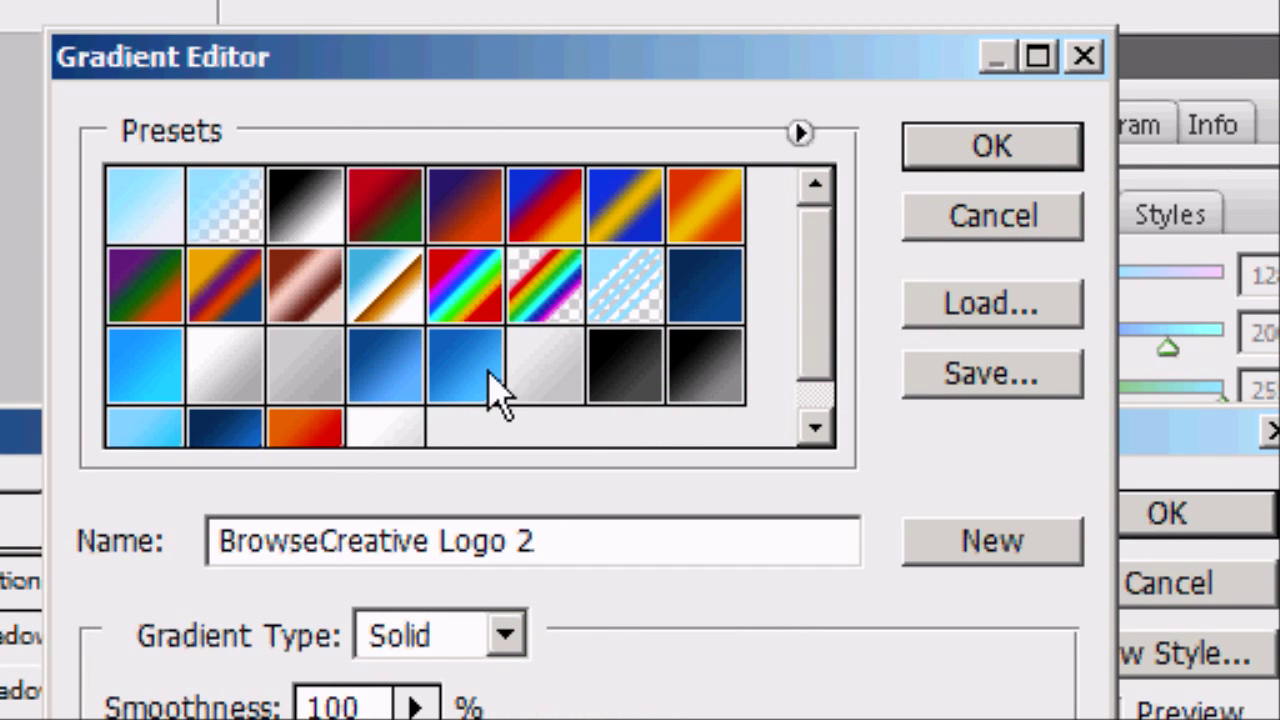
click(571, 356)
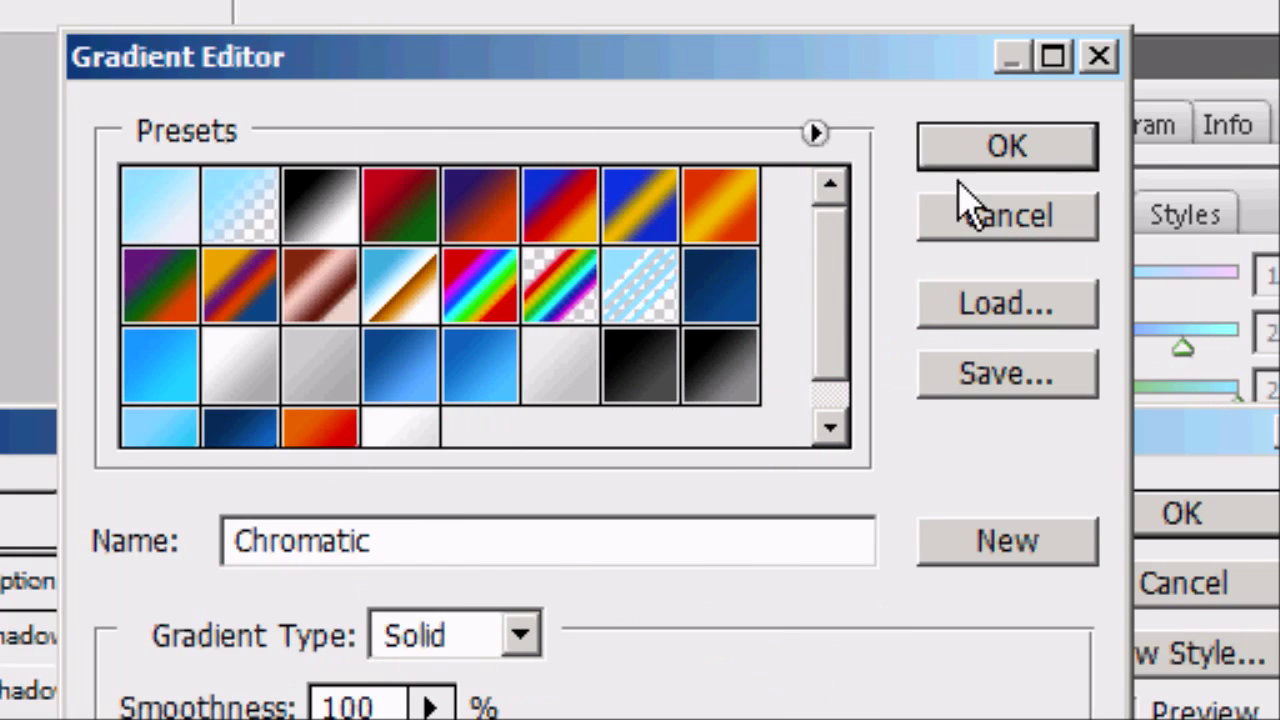
click(1000, 150)
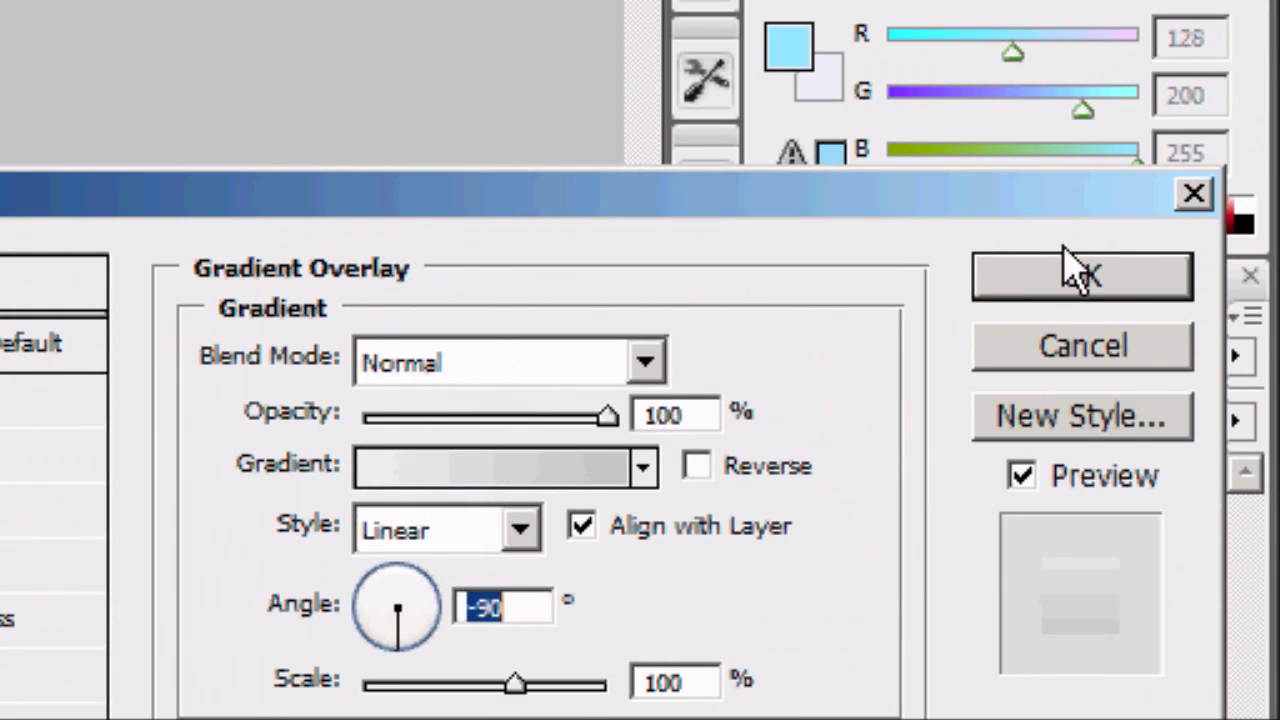
click(1071, 271)
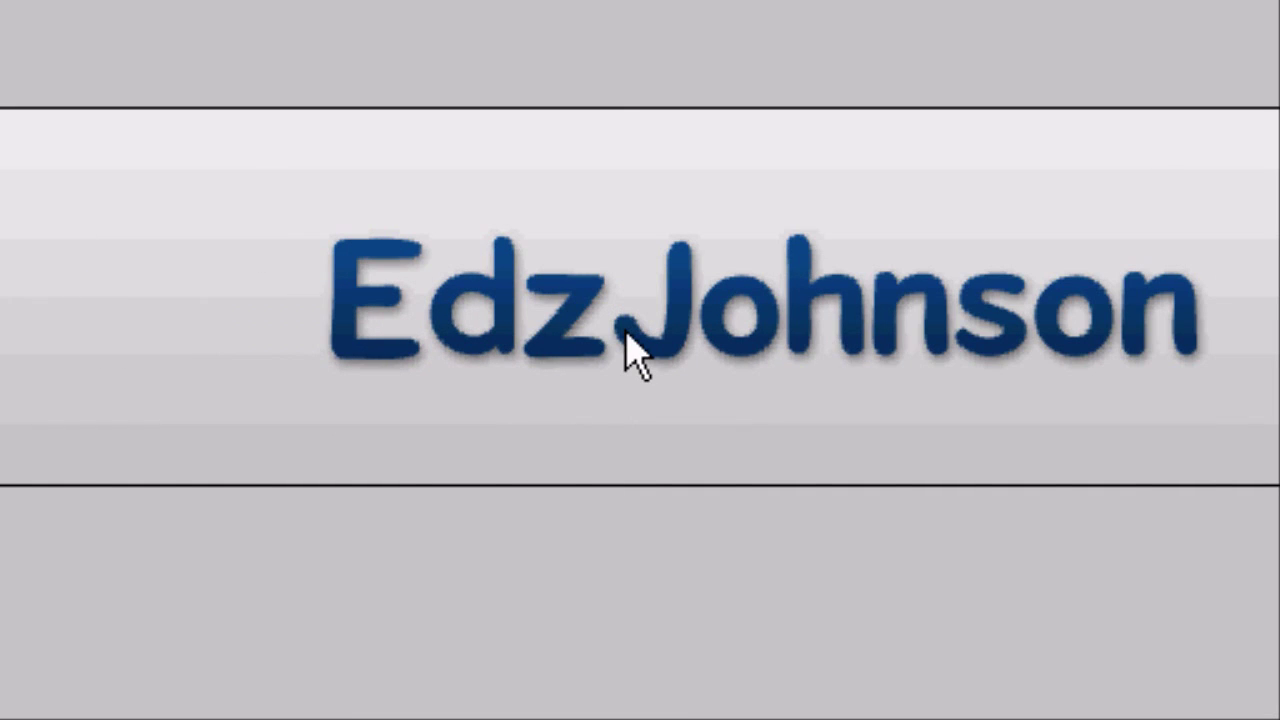
Nudge the name text slightly upward on the canvas
key(ctrl+a)
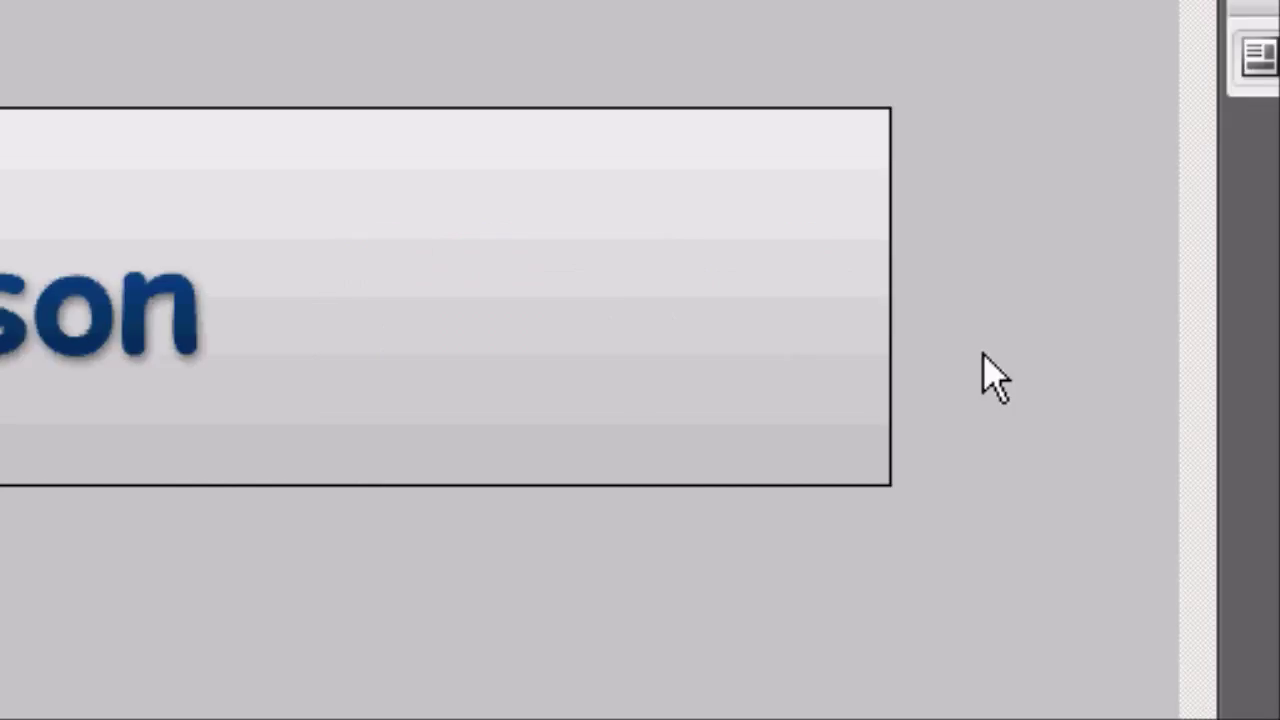
key(Up)
key(Up)
key(Up)
key(Up)
key(Up)
key(Up)
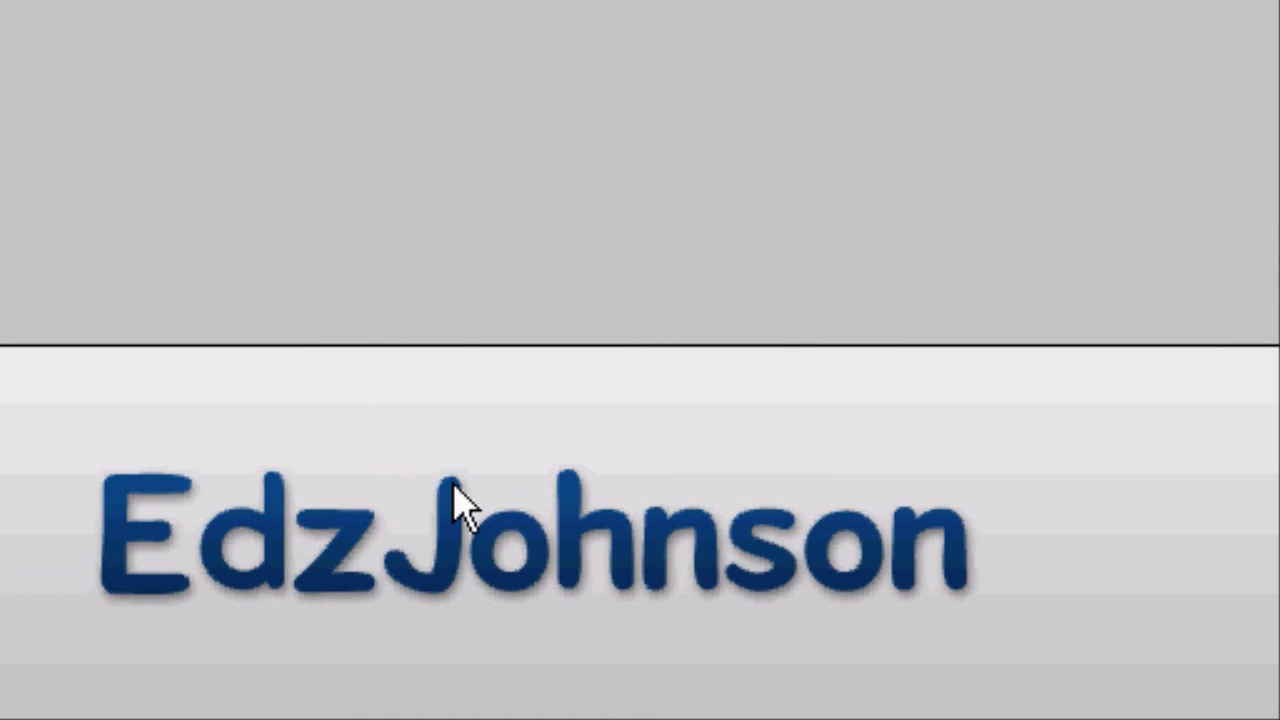
key(Up)
key(Up)
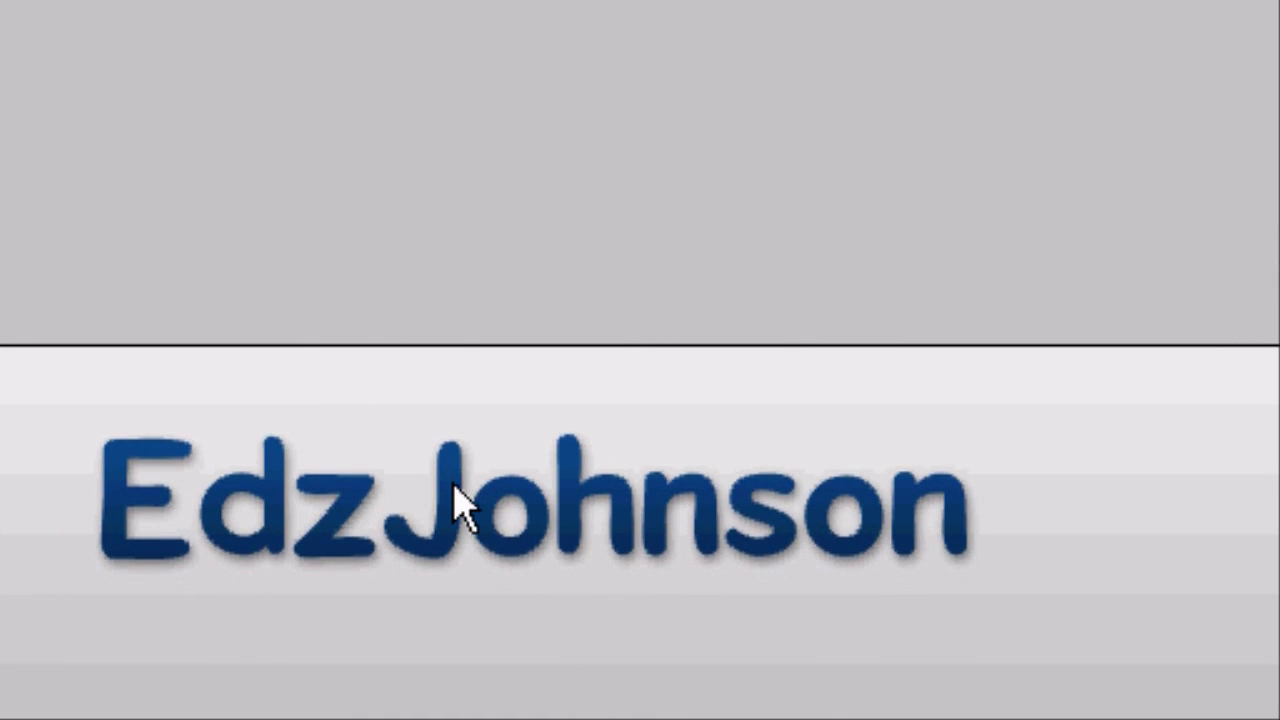
Add a 30 pt tagline reading 'Tutorials, Fun and Games' below the name
click(46, 392)
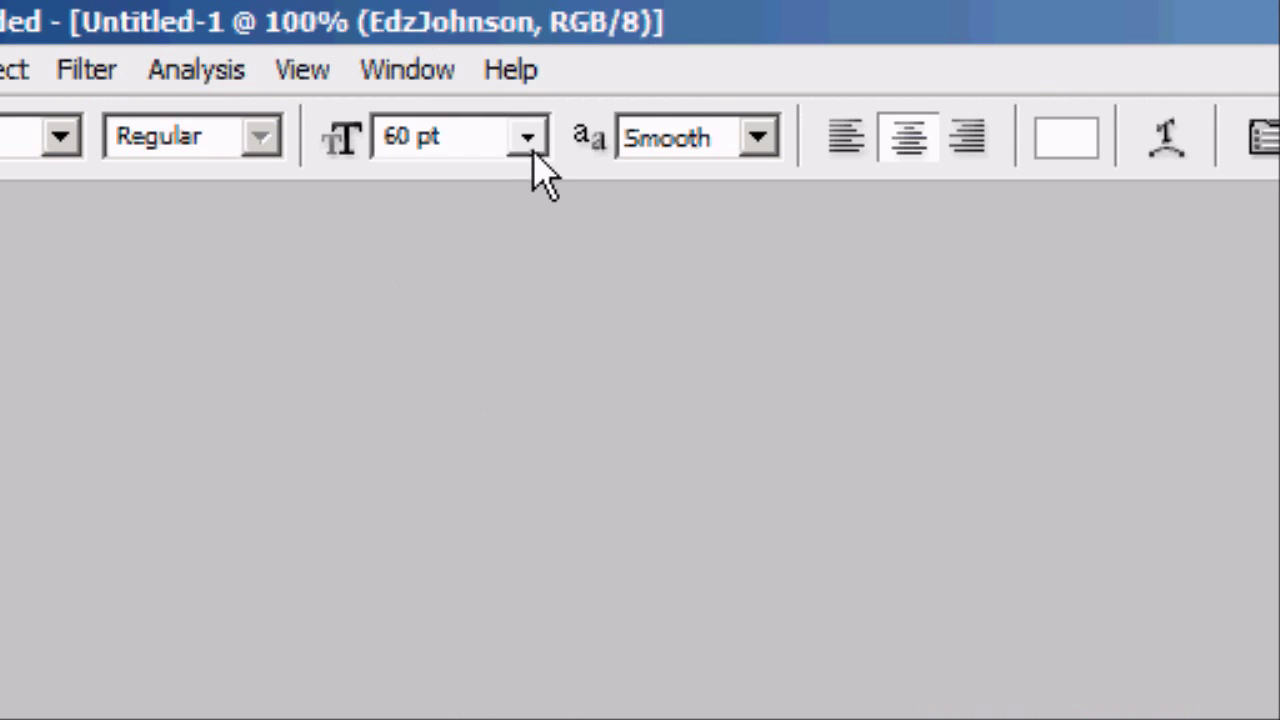
click(531, 148)
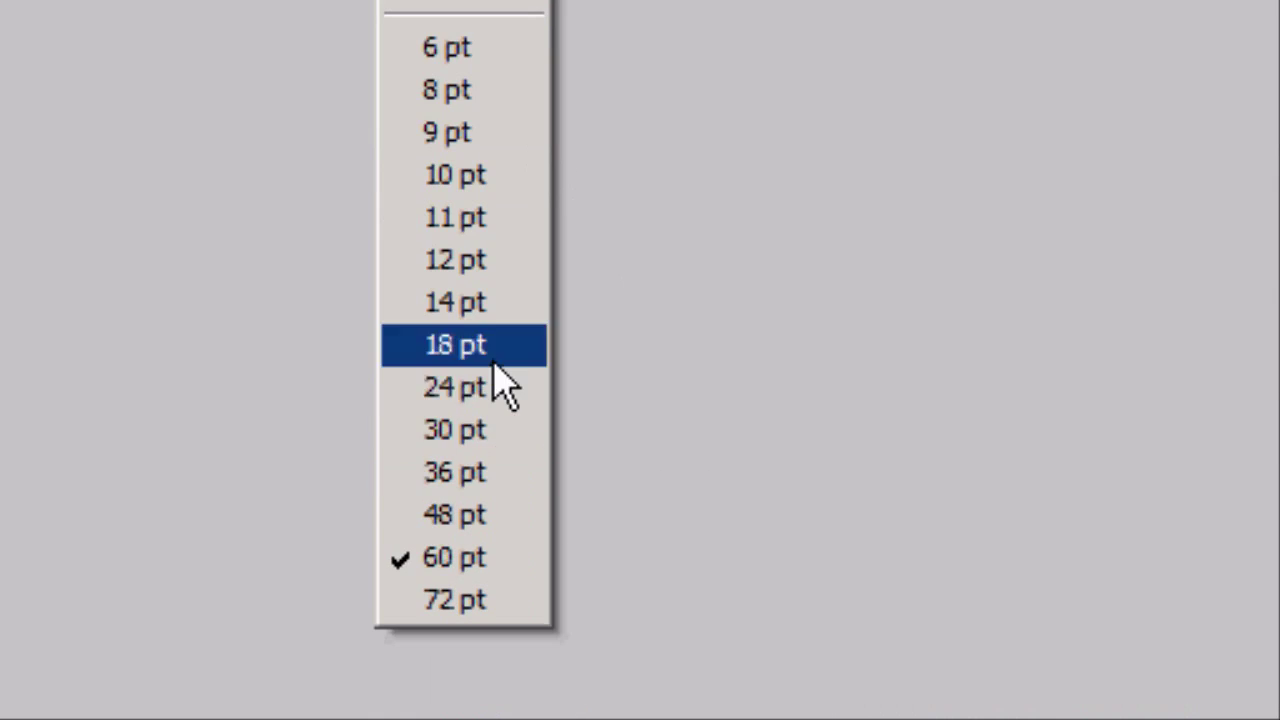
click(480, 634)
text(utorials,)
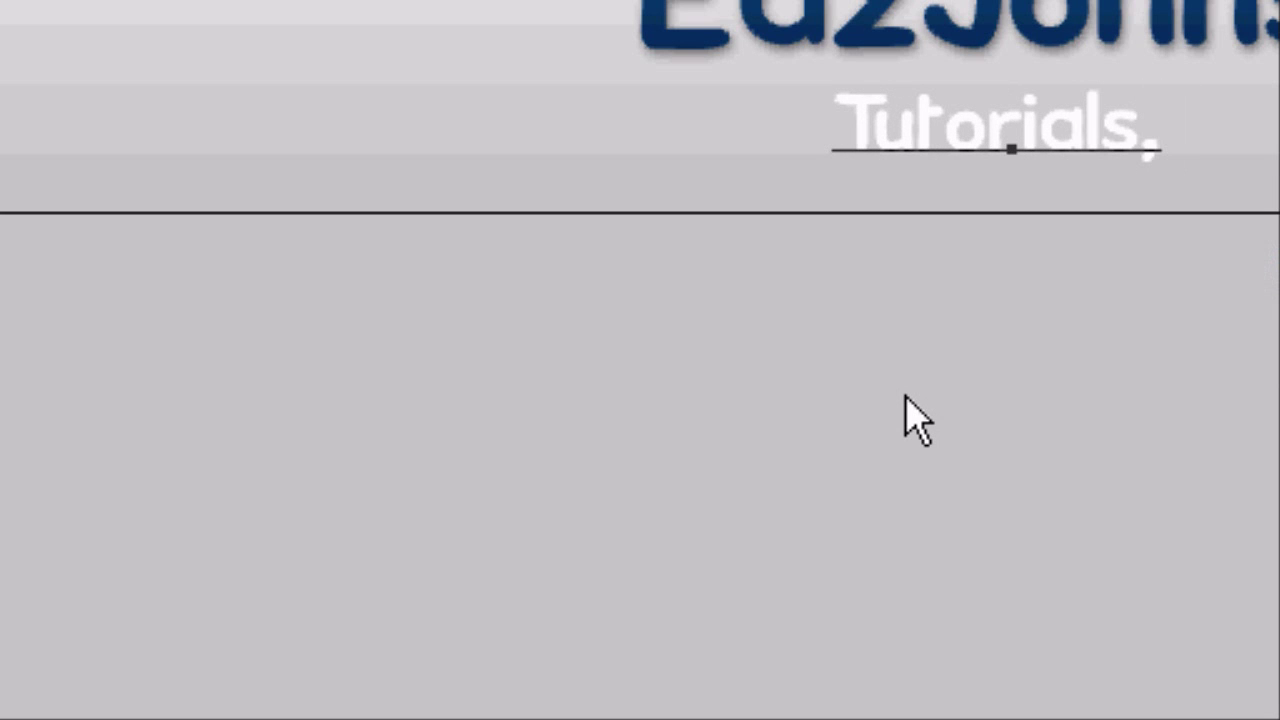
text( Fun and)
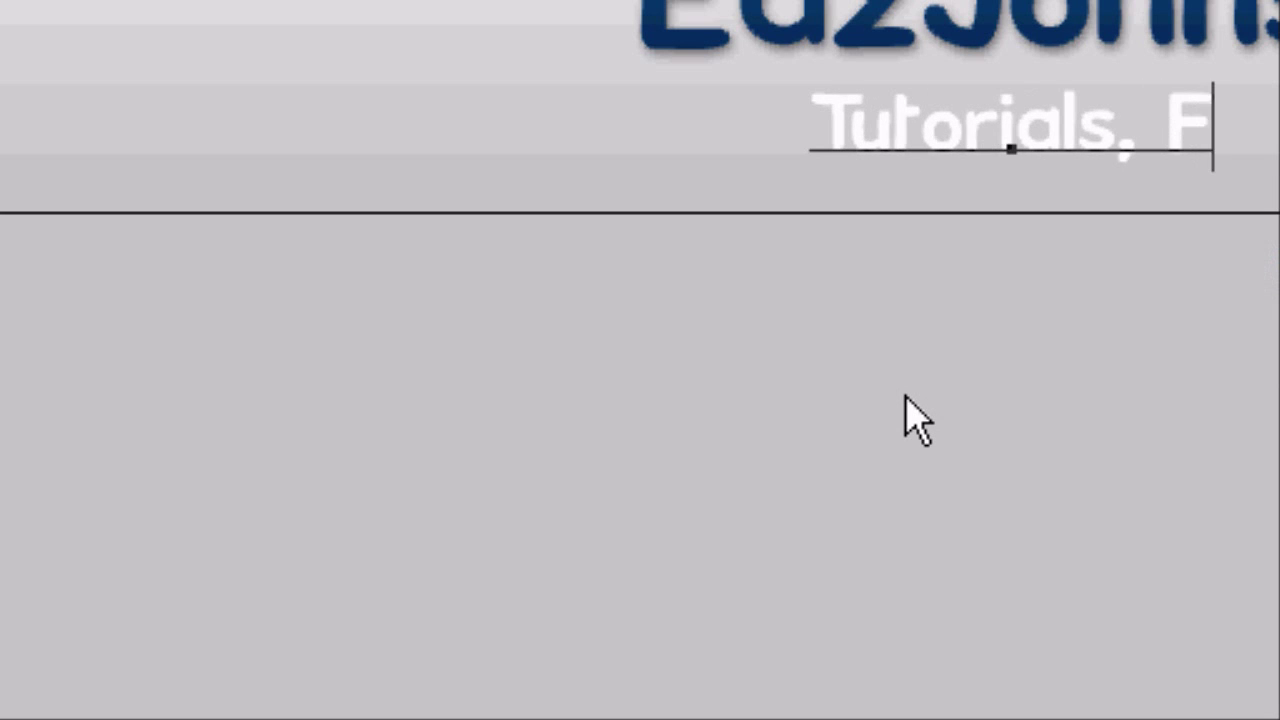
text( Games)
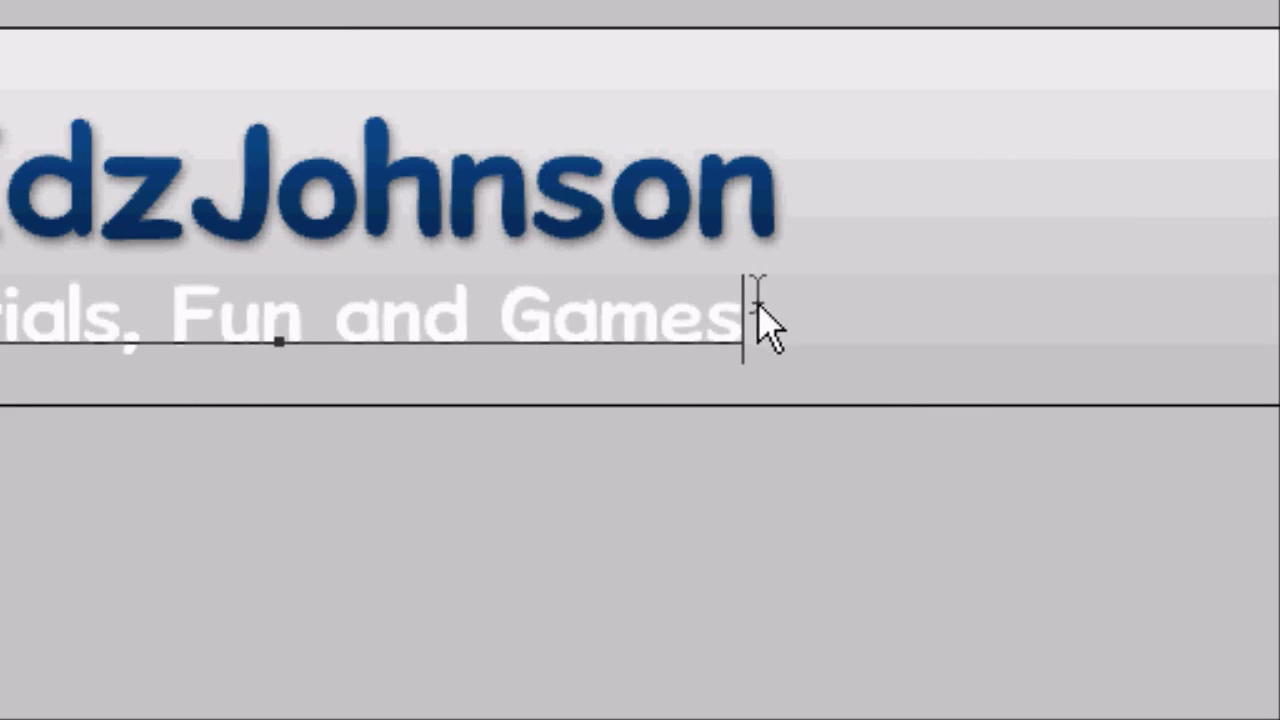
drag(1090, 318, 125, 315)
click(58, 248)
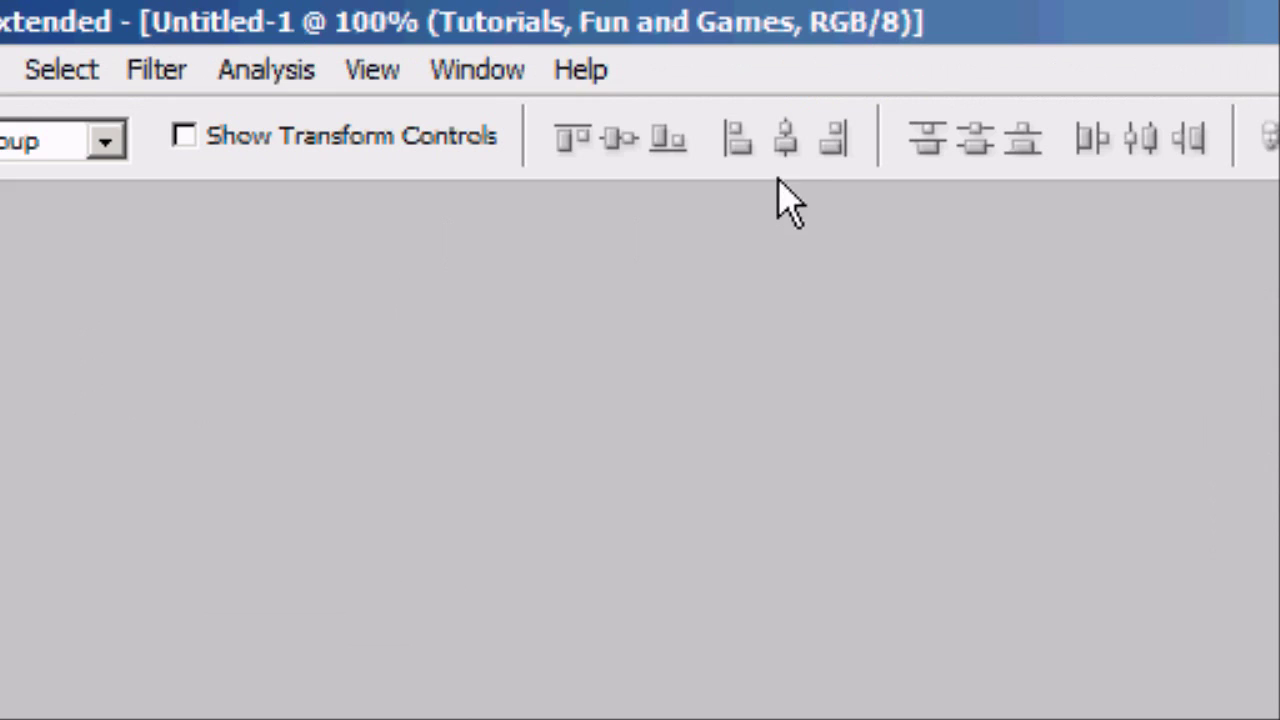
click(56, 400)
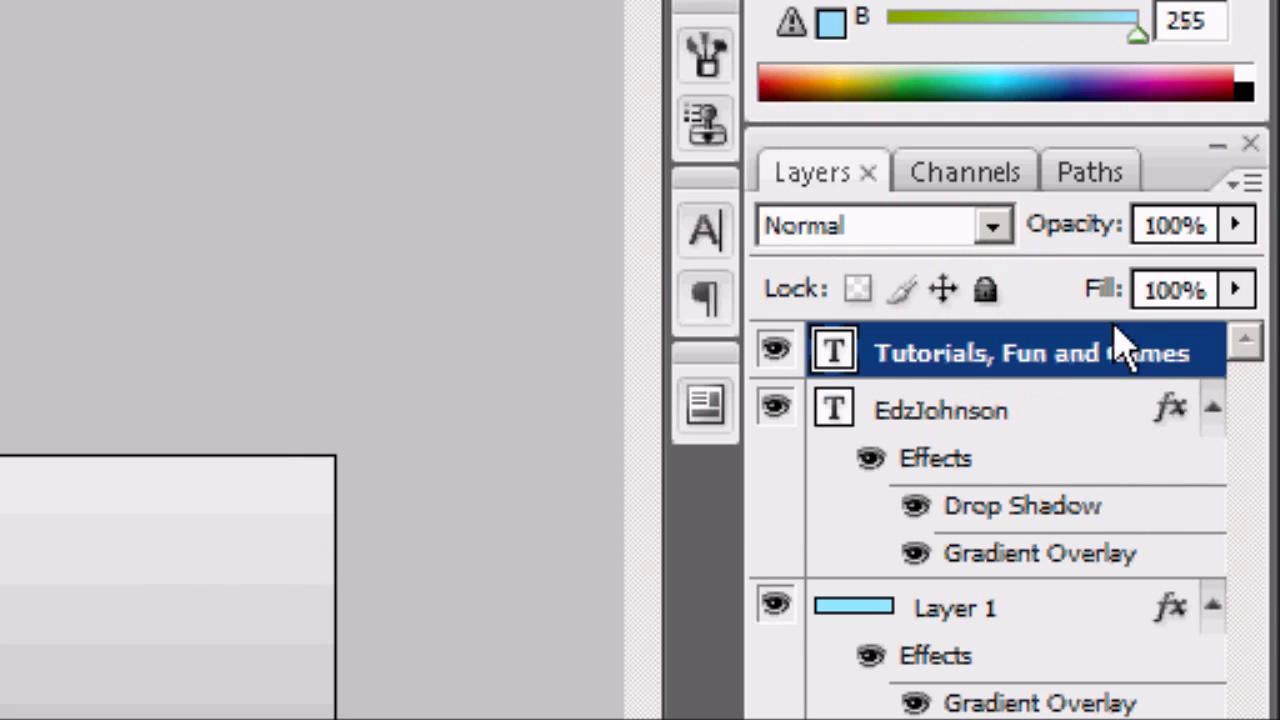
Give the tagline layer a Black Chrome gradient overlay
double_click(1120, 350)
click(660, 364)
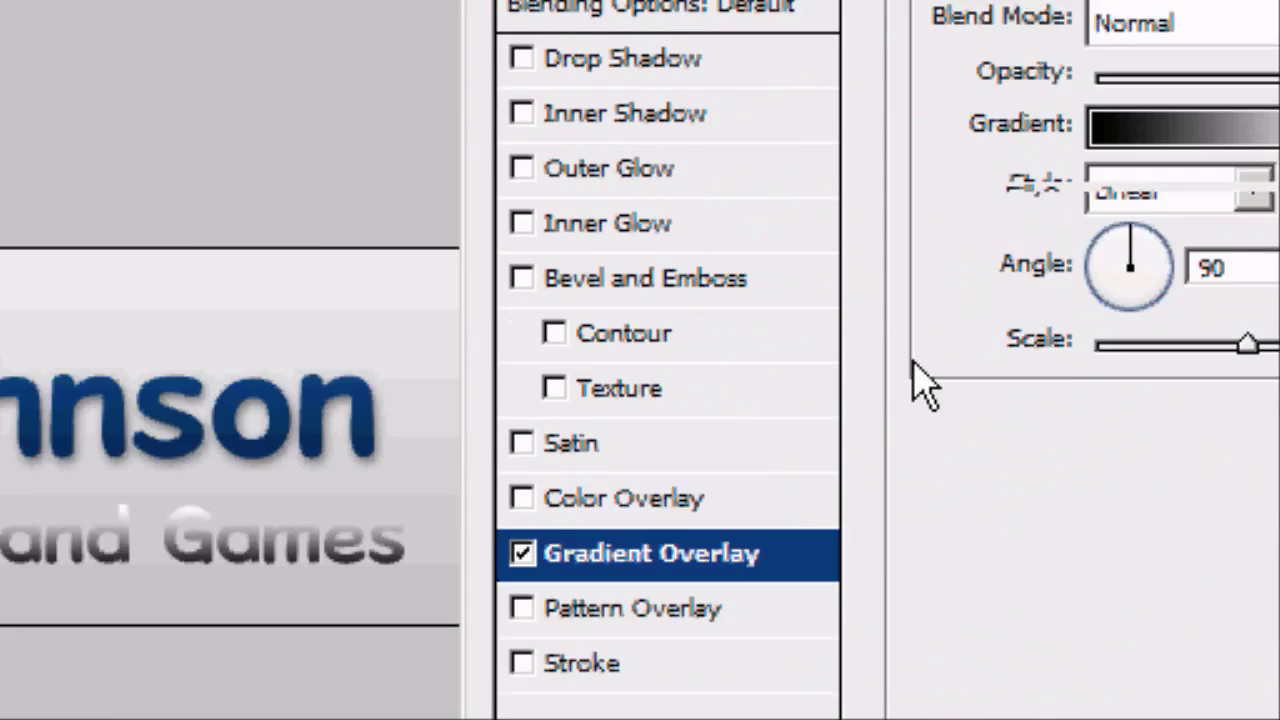
click(712, 340)
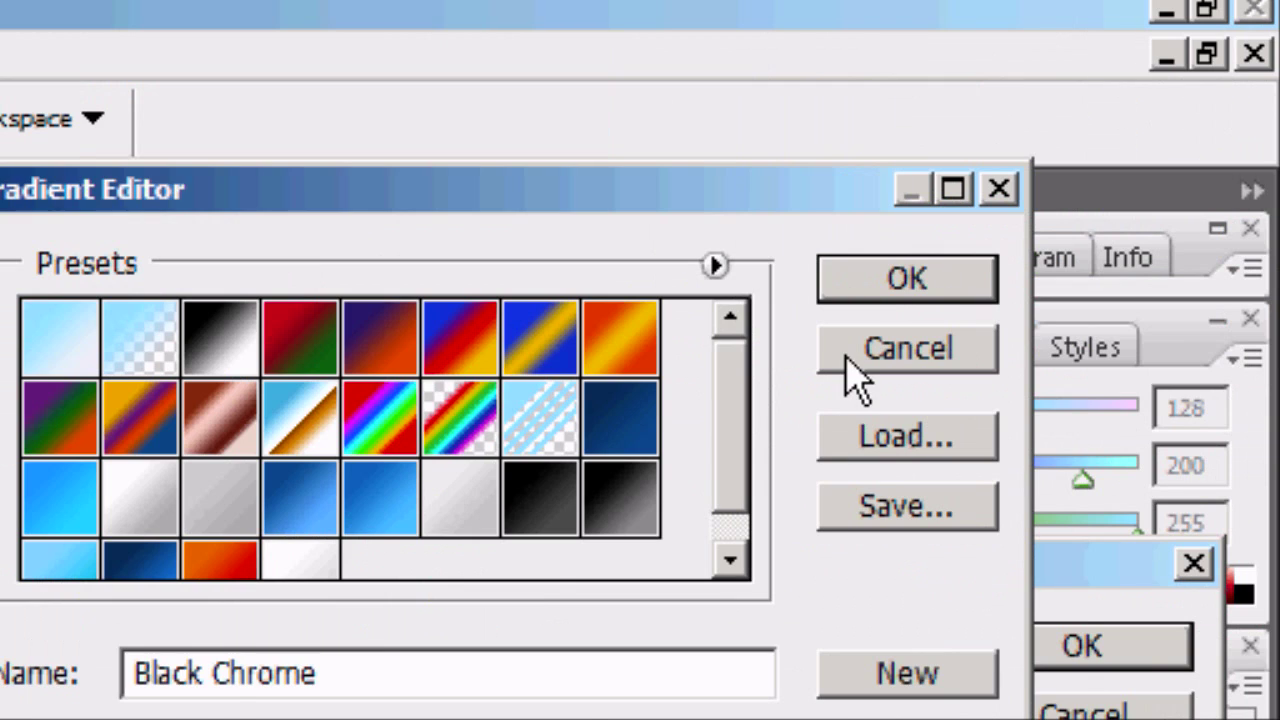
click(906, 280)
Add a drop shadow to the tagline at 100% opacity with 0 distance
click(725, 516)
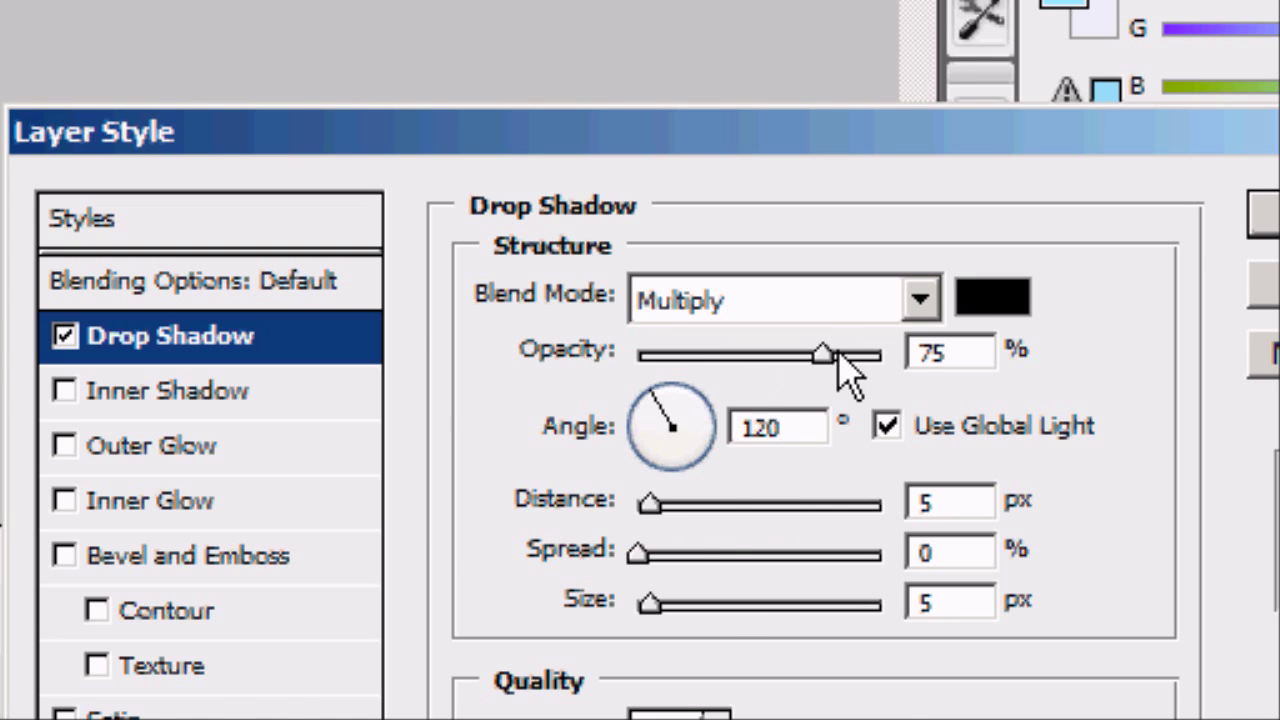
drag(848, 358, 884, 356)
click(938, 503)
key(BackSpace)
text(0)
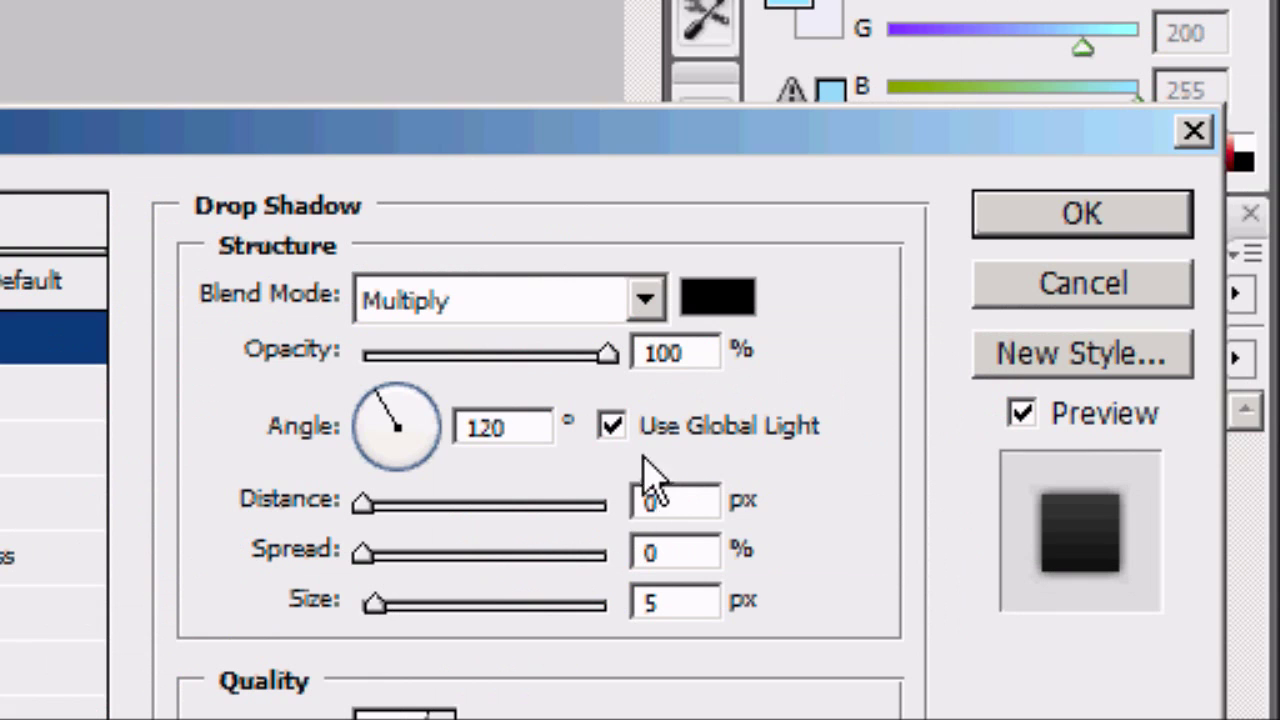
key(Delete)
text(5)
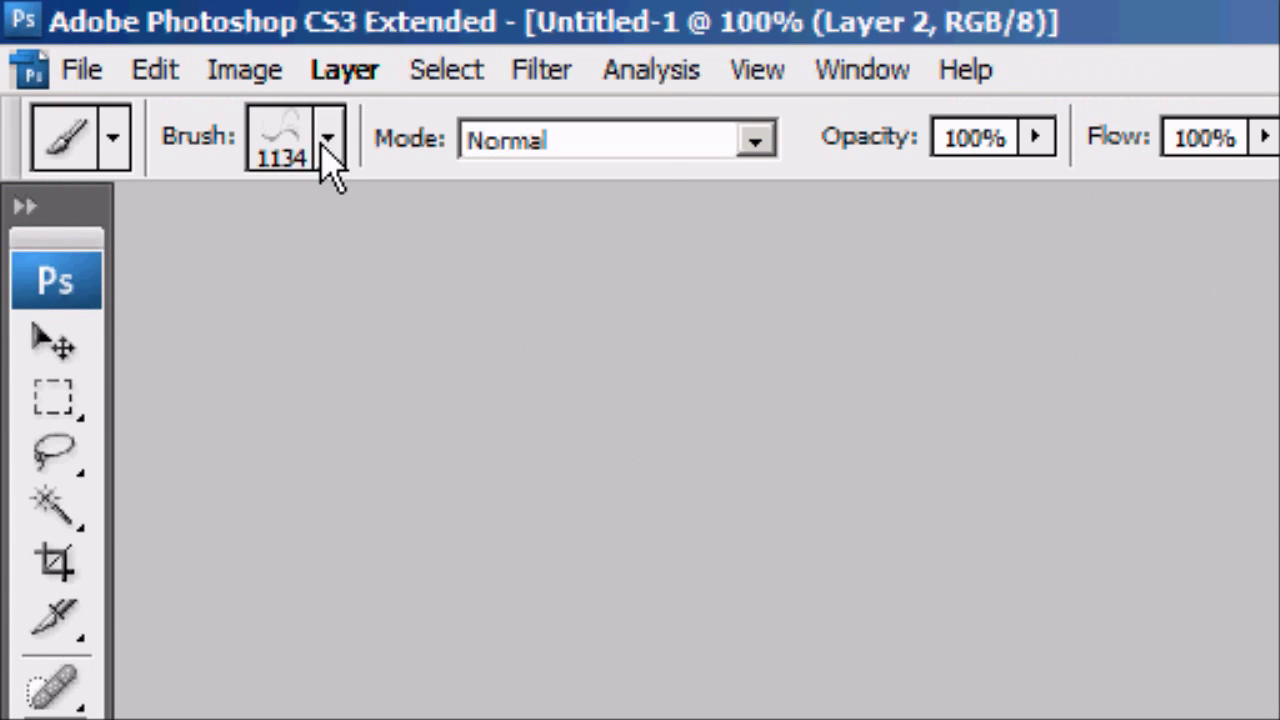
Pick brush 1134 and set the foreground colour to bright green 66ff00
click(326, 141)
click(326, 141)
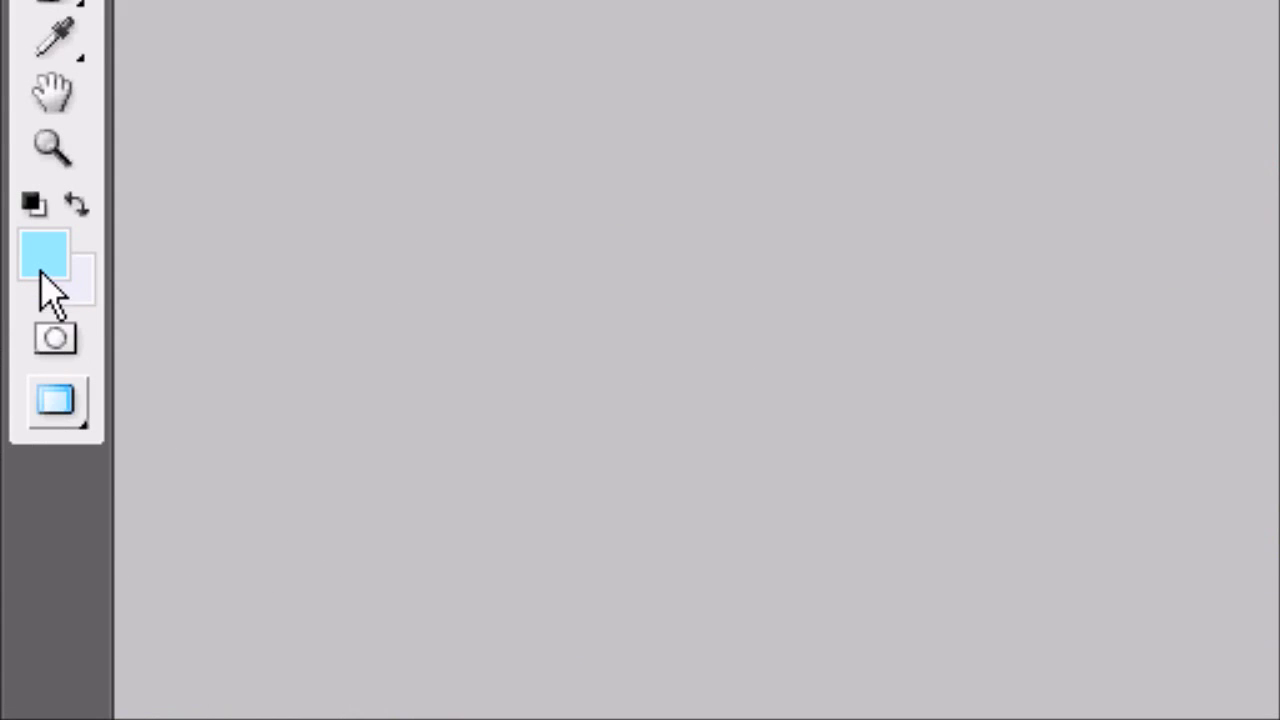
click(41, 271)
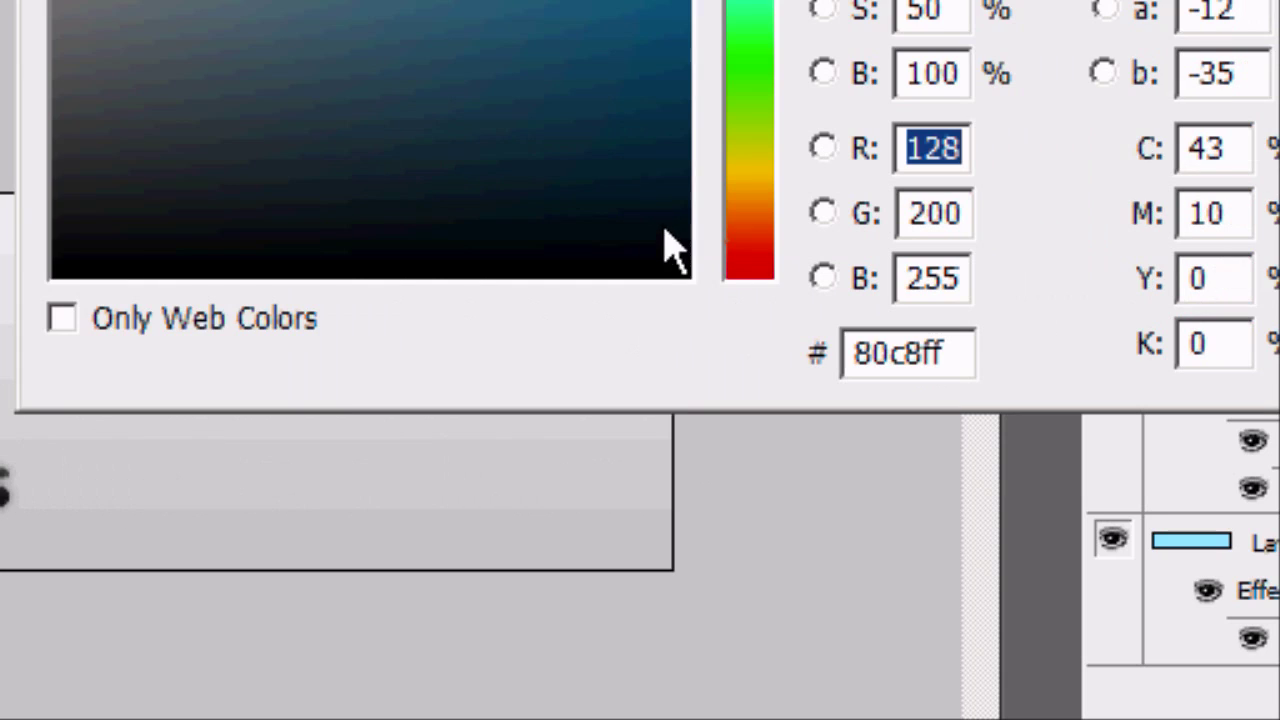
drag(740, 215, 740, 154)
drag(657, 0, 690, 0)
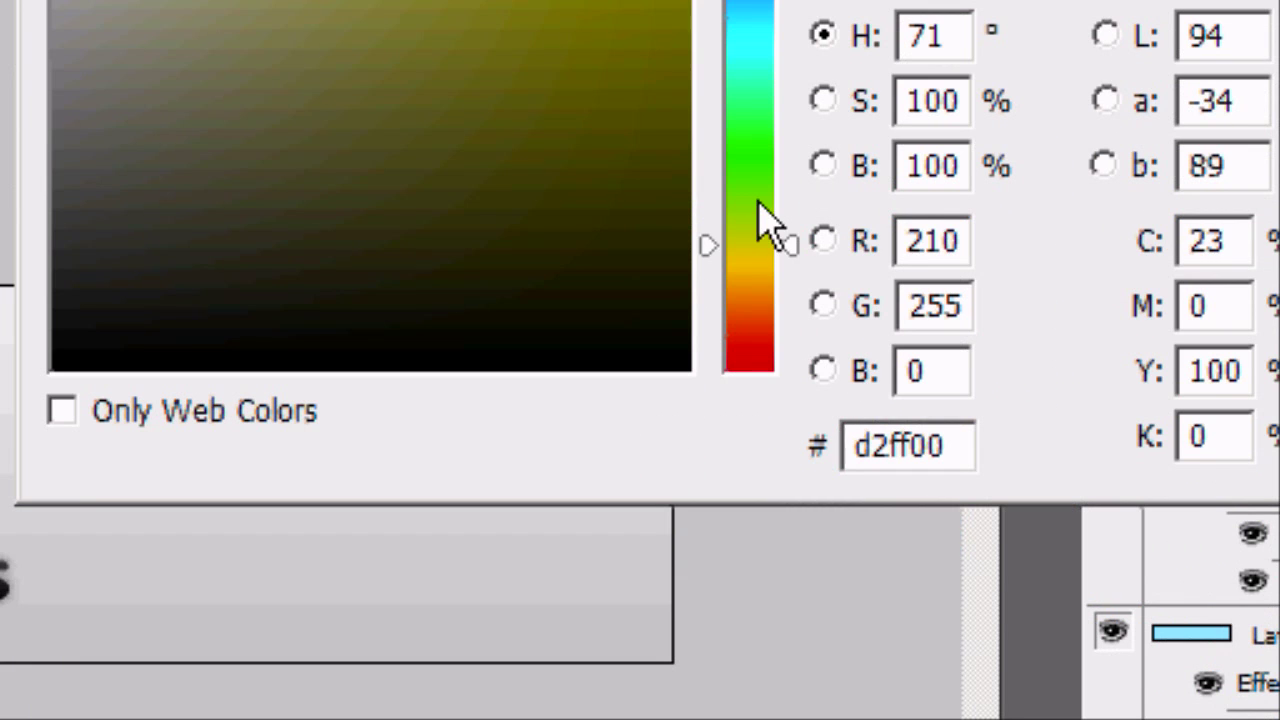
click(757, 201)
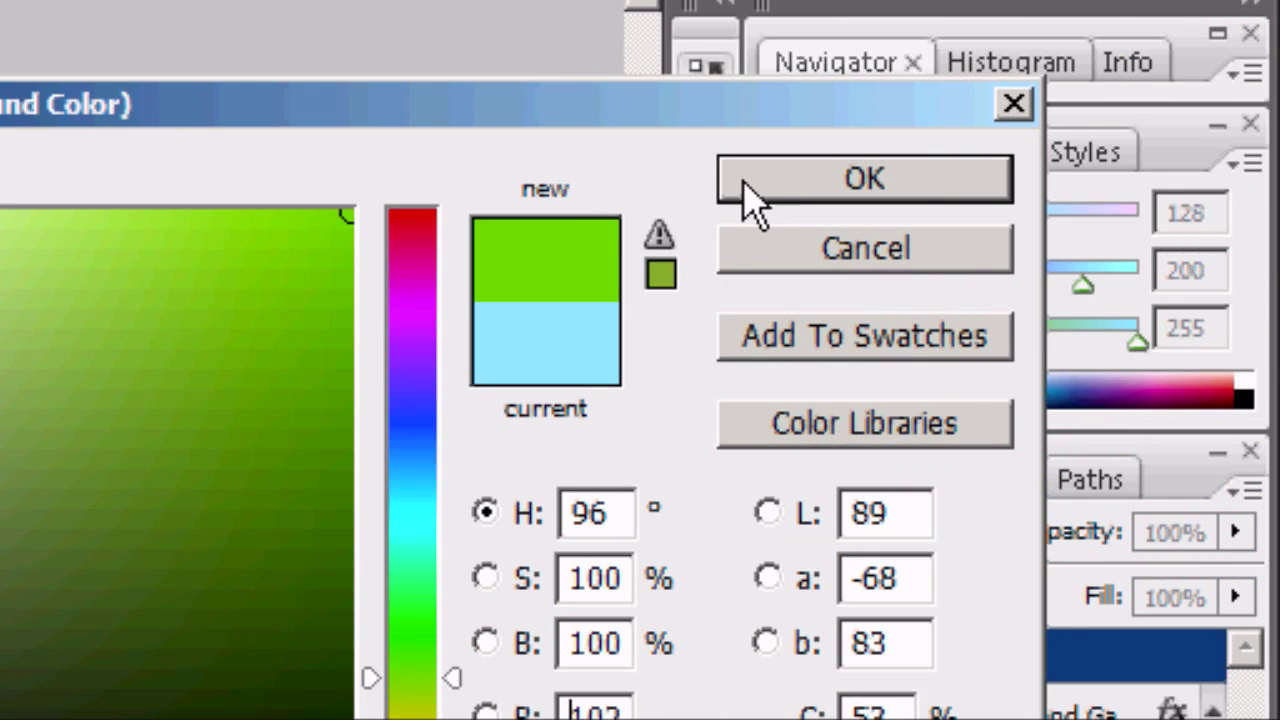
click(752, 195)
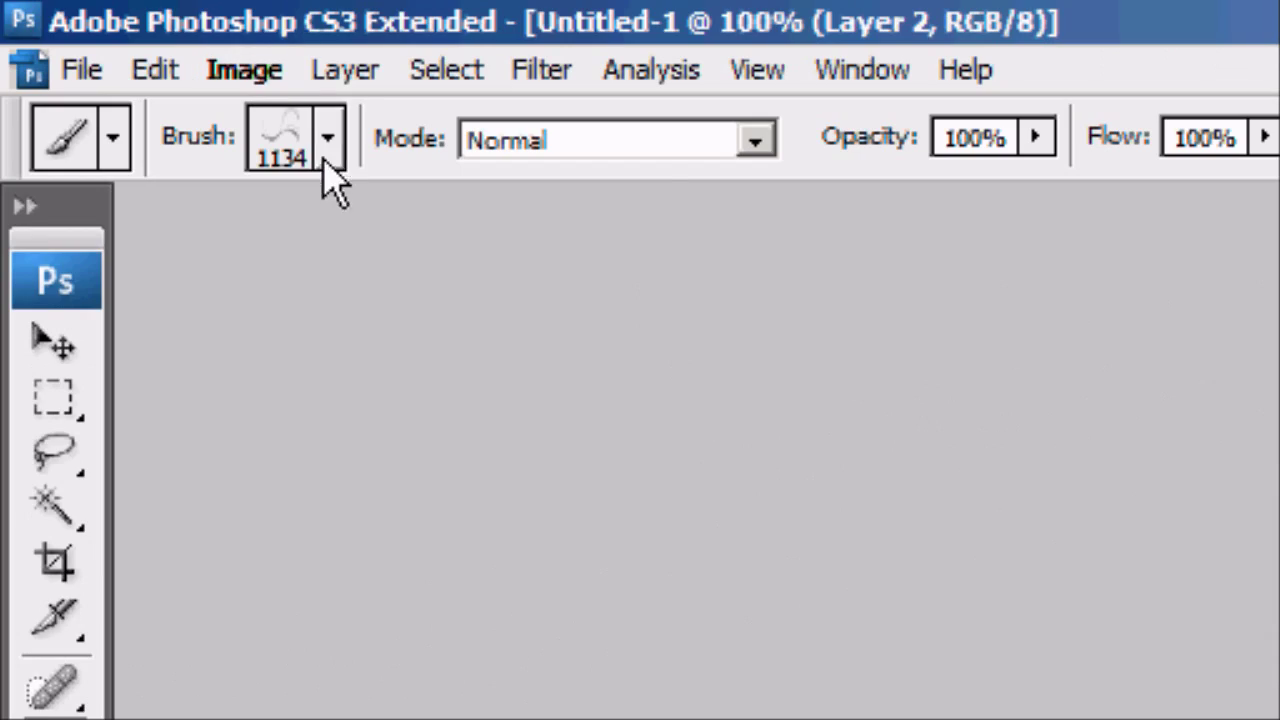
Drag painted Layer 2 below EdzJohnson, just above Layer 1
click(326, 158)
key(Return)
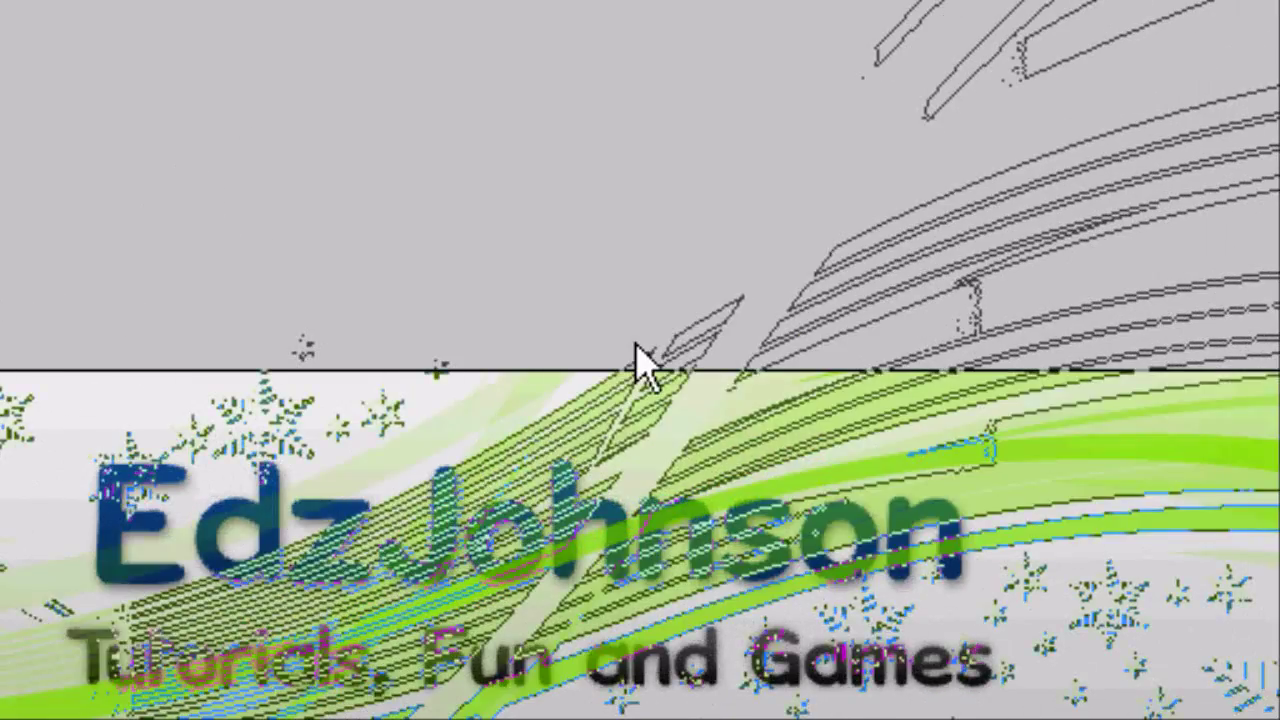
click(58, 238)
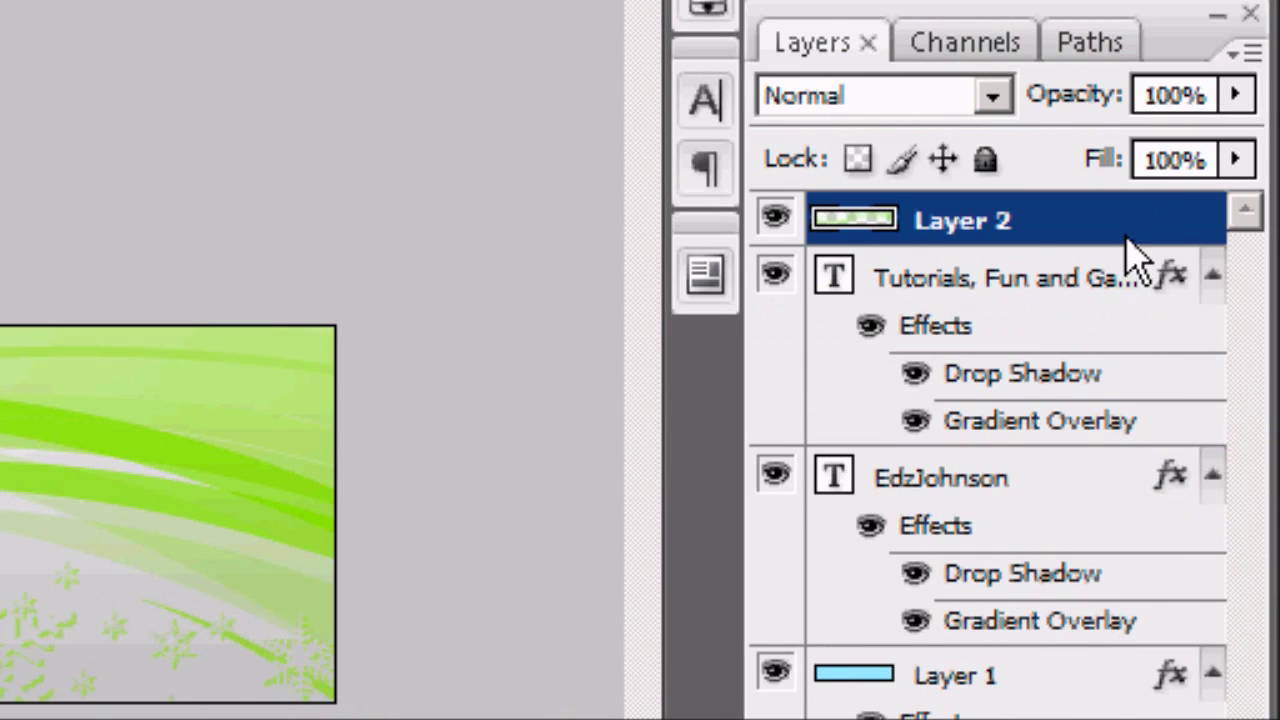
drag(1130, 255, 1120, 630)
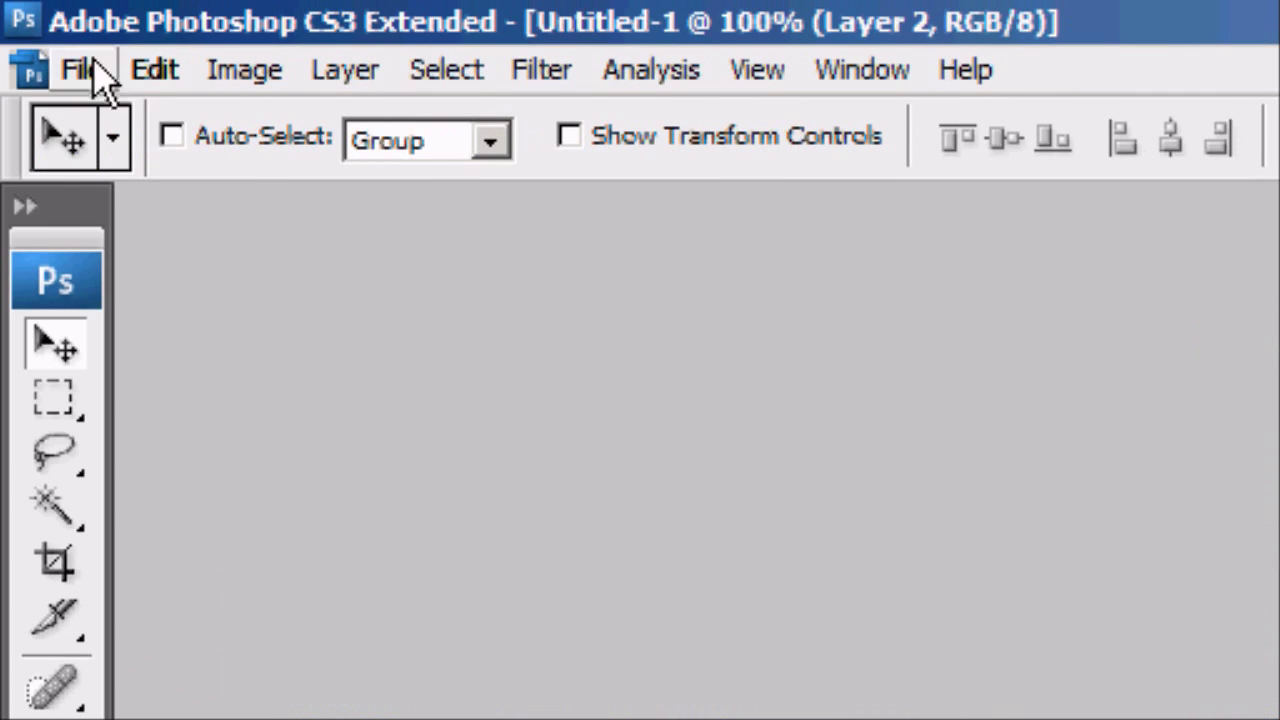
Save the banner as a non-interlaced PNG named Banner in Desktop > Website
click(97, 69)
click(205, 632)
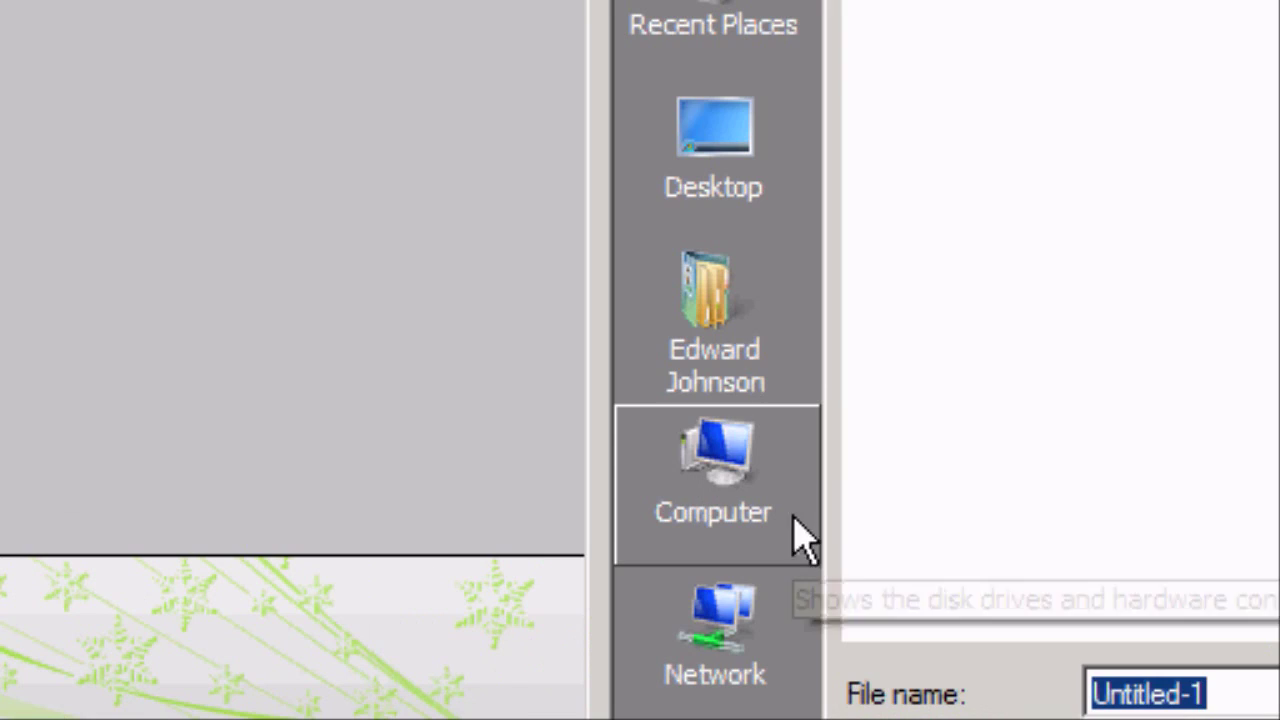
click(751, 158)
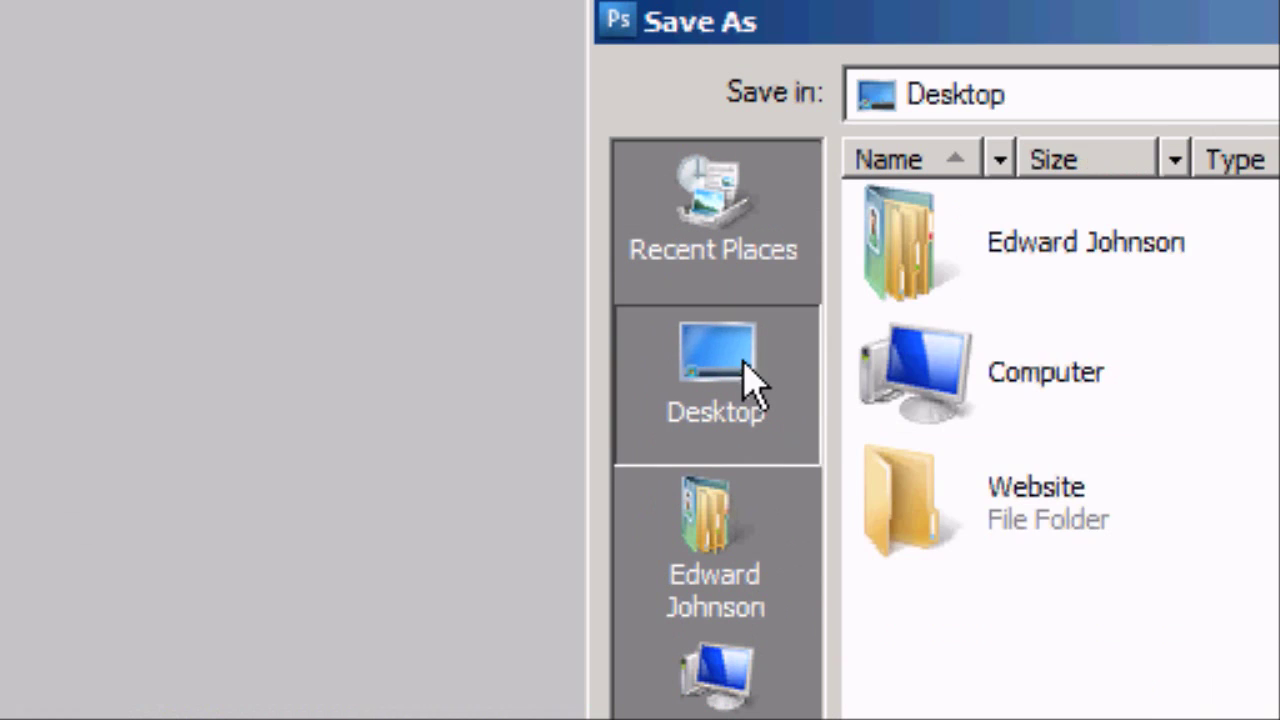
double_click(971, 287)
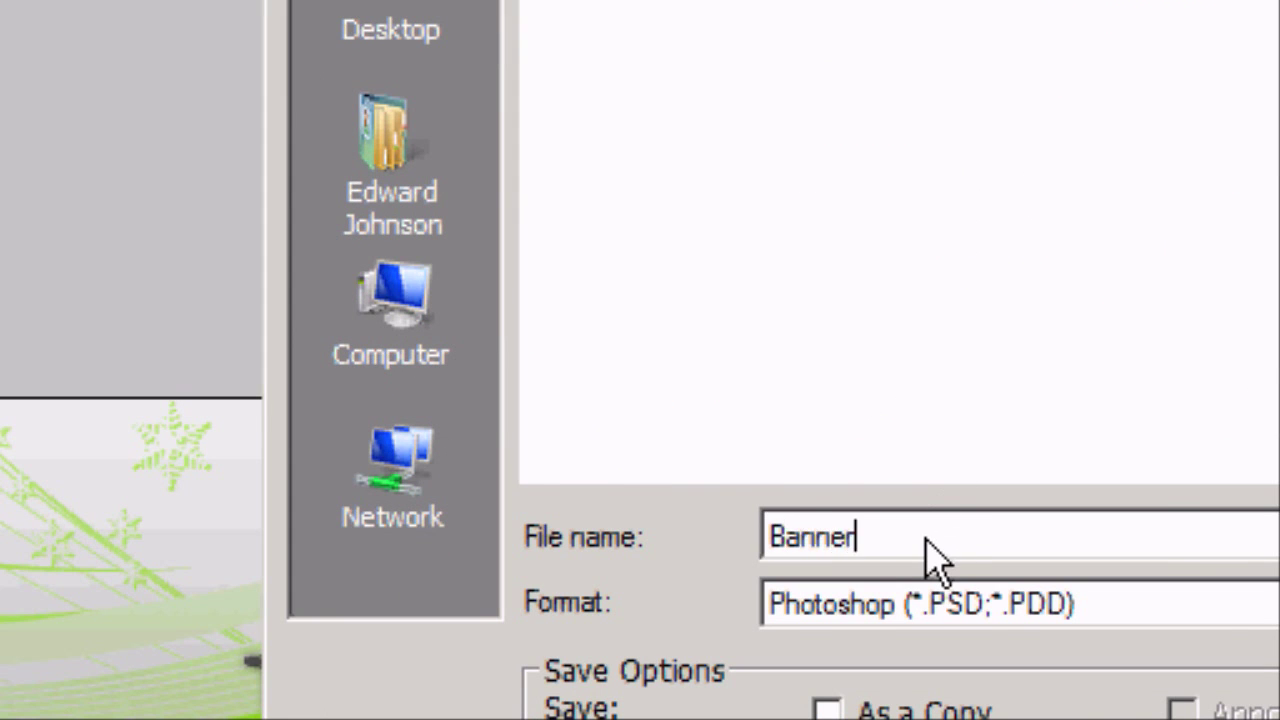
click(920, 602)
click(549, 509)
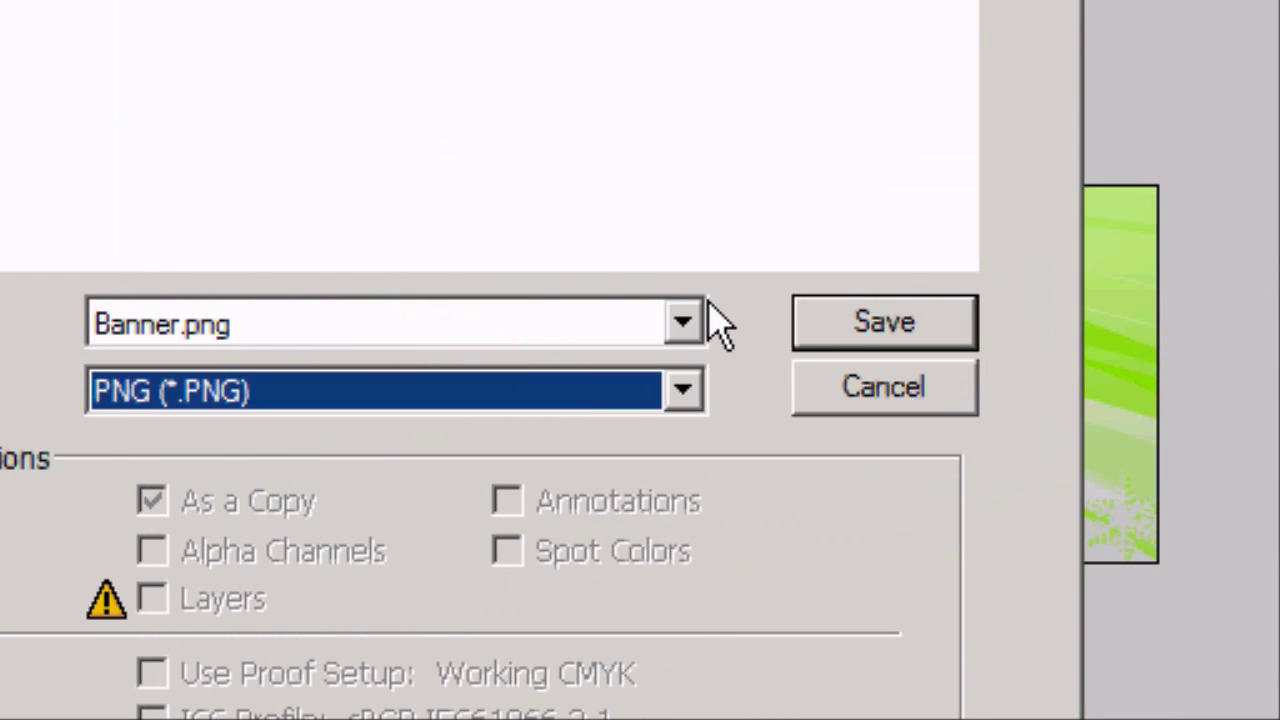
click(1214, 0)
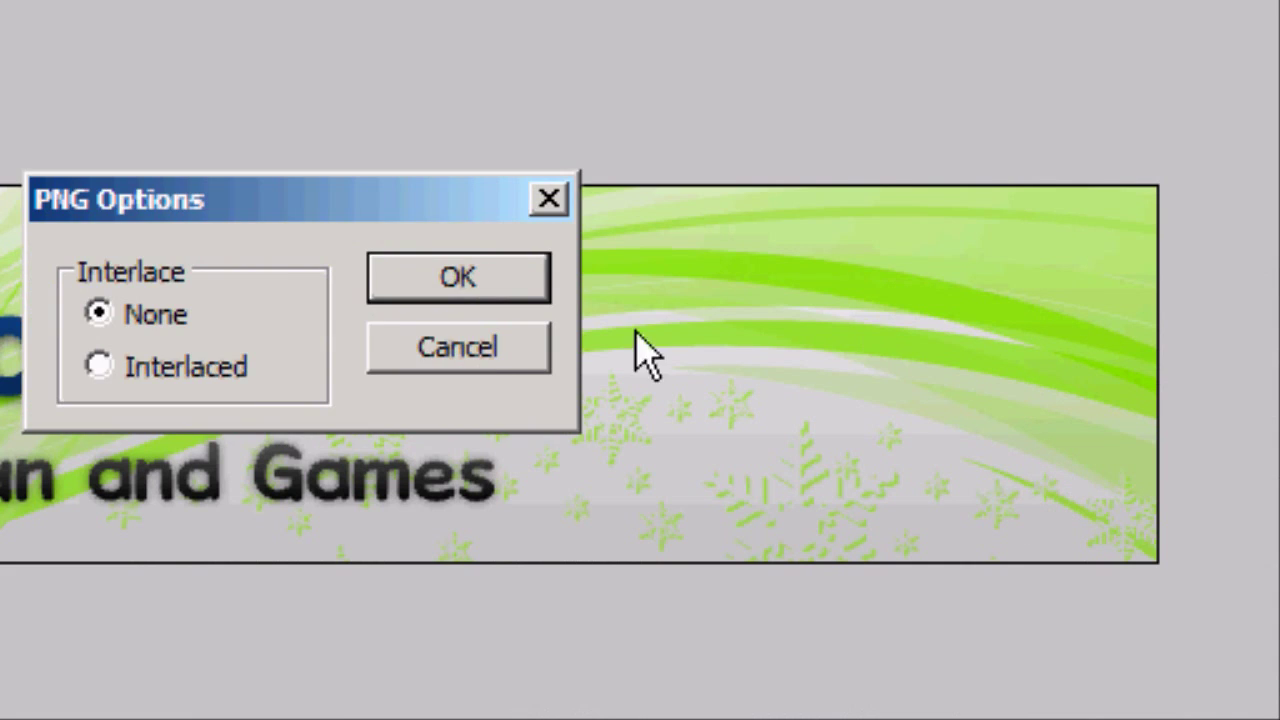
click(824, 280)
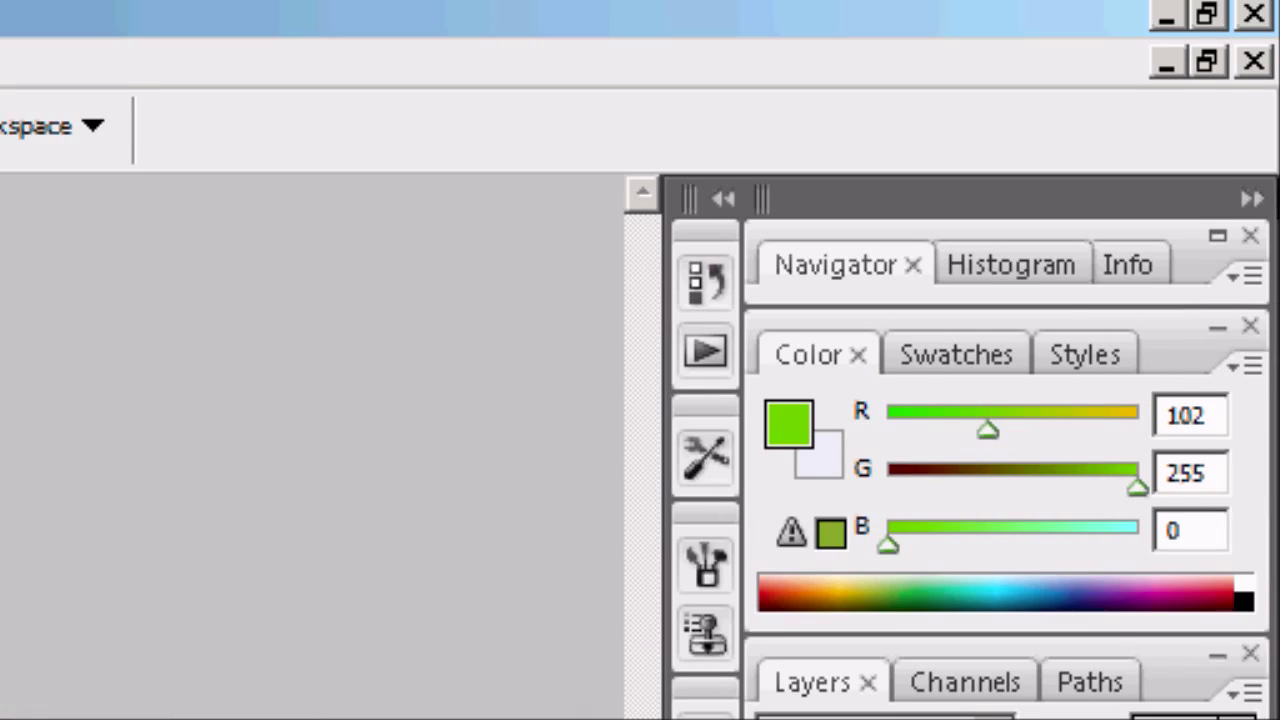
Close the banner discarding changes, then create a transparent 900 × 150 pixel document
click(1253, 68)
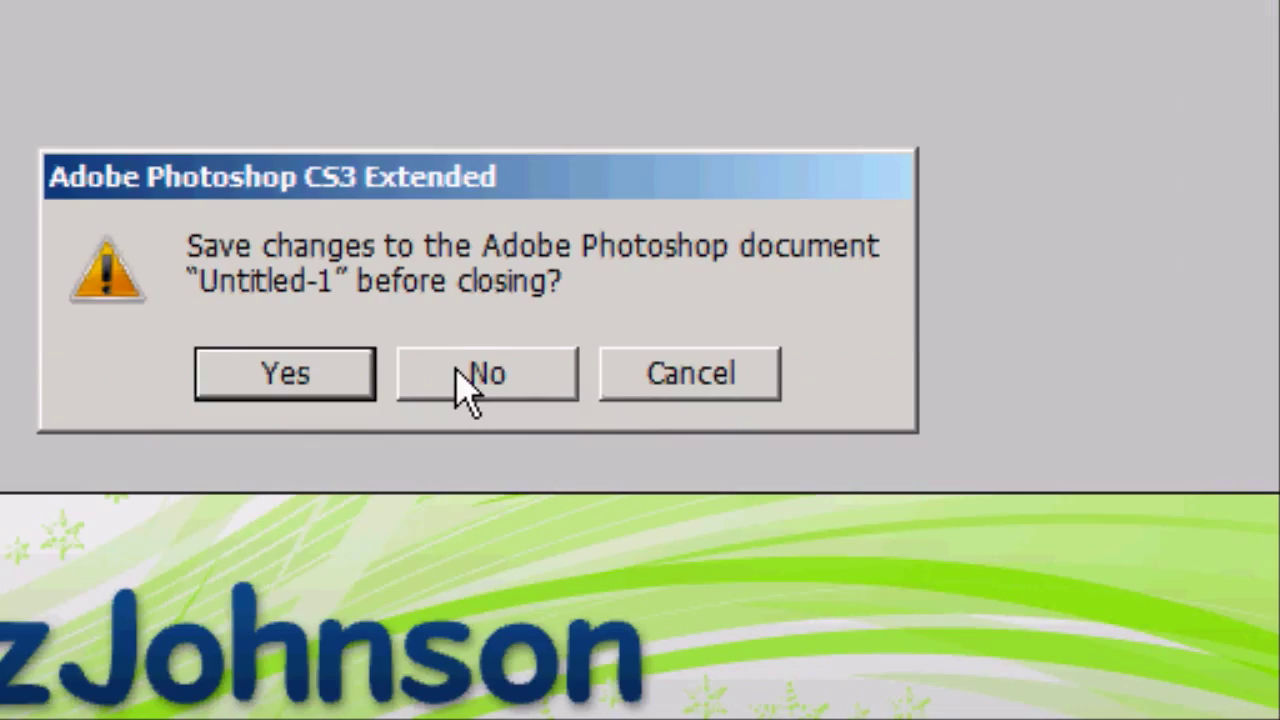
click(466, 383)
key(ctrl+n)
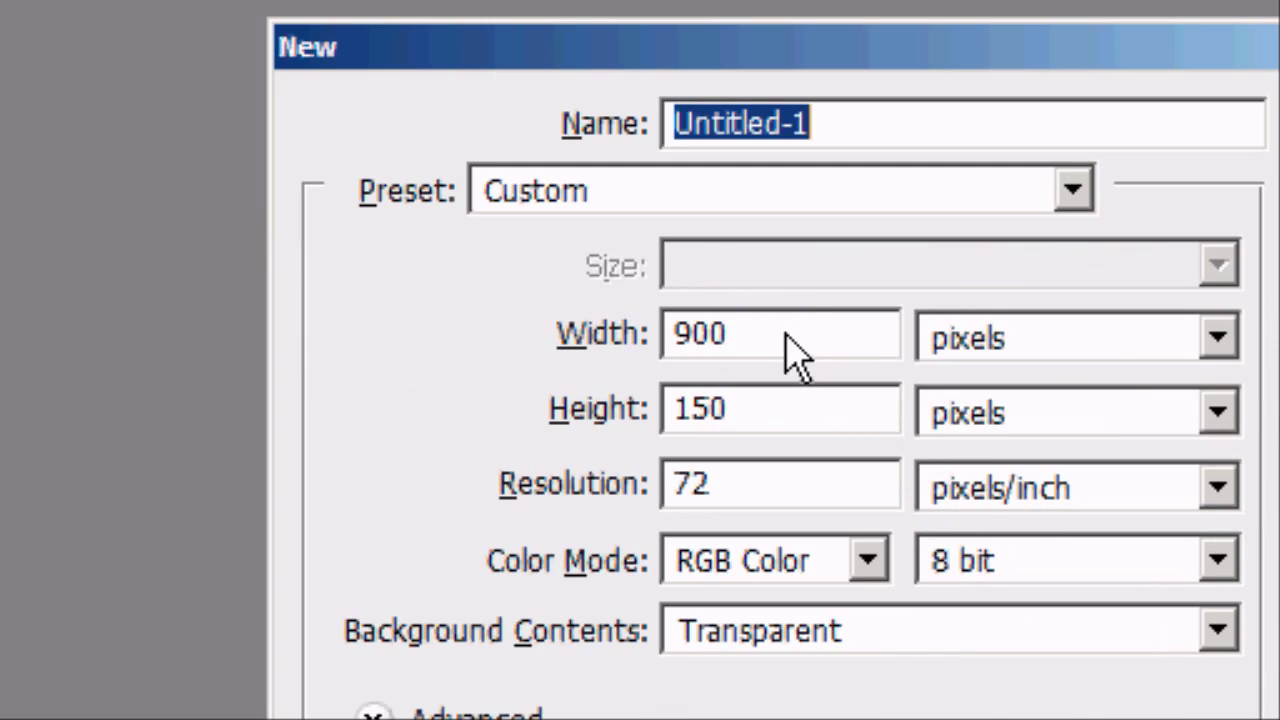
double_click(712, 520)
key(Tab)
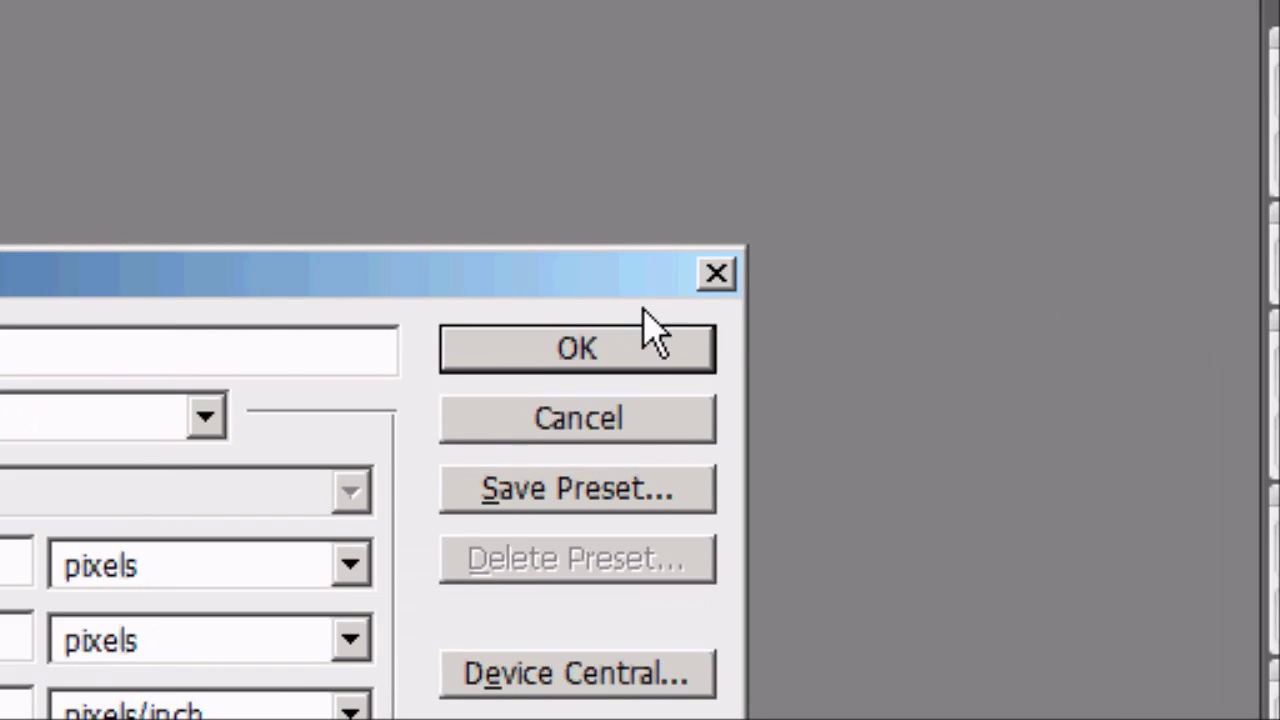
click(646, 335)
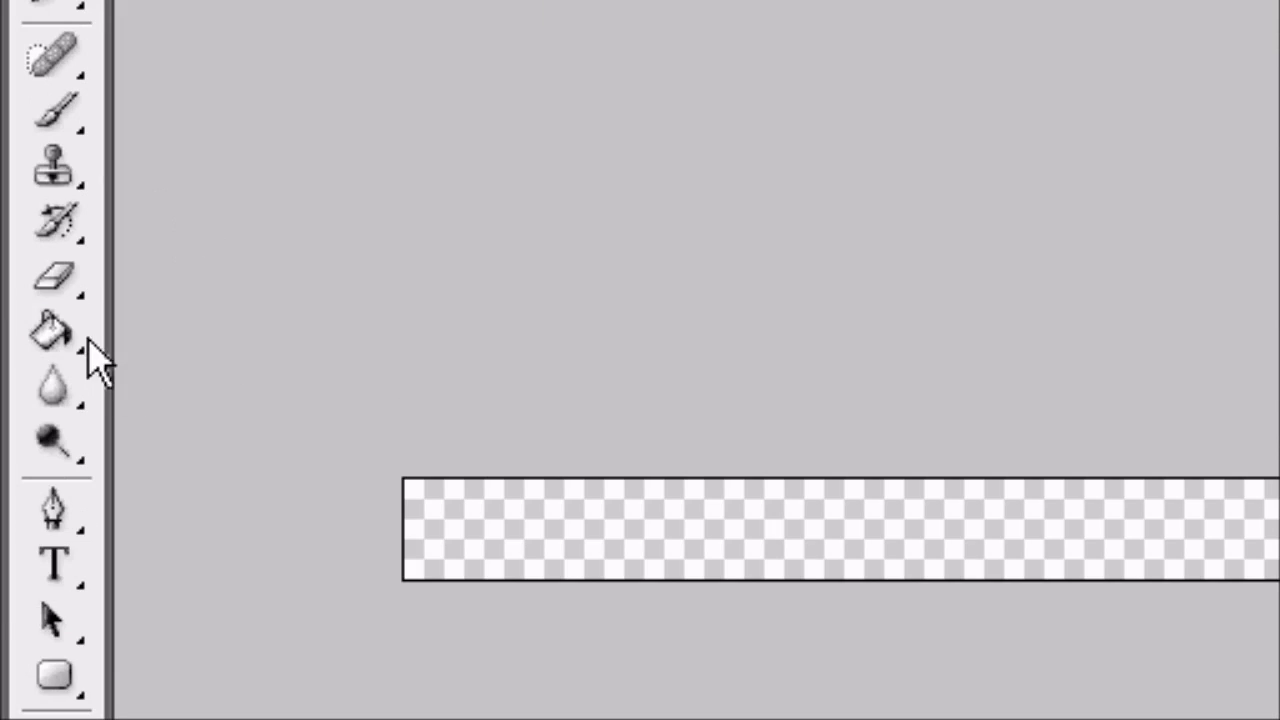
Fill the Layer 1 strip, give it a Black Chrome gradient overlay, and add a new layer
click(76, 358)
click(683, 337)
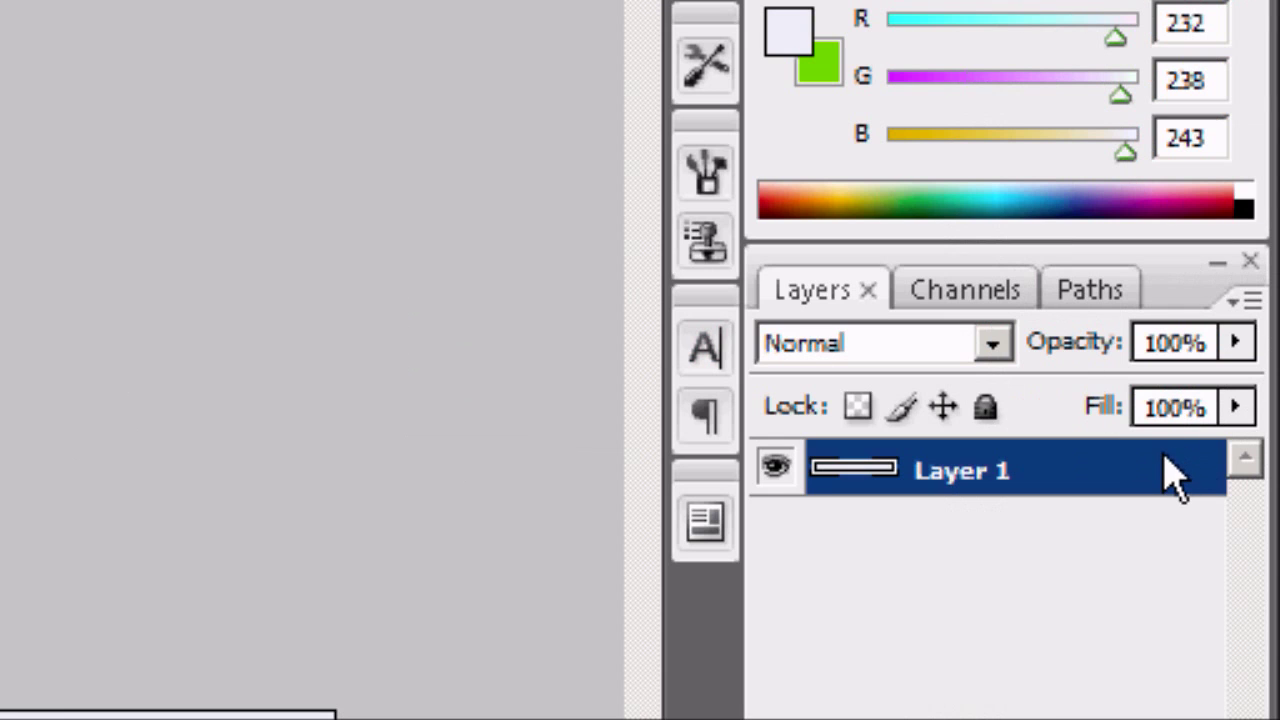
double_click(1175, 478)
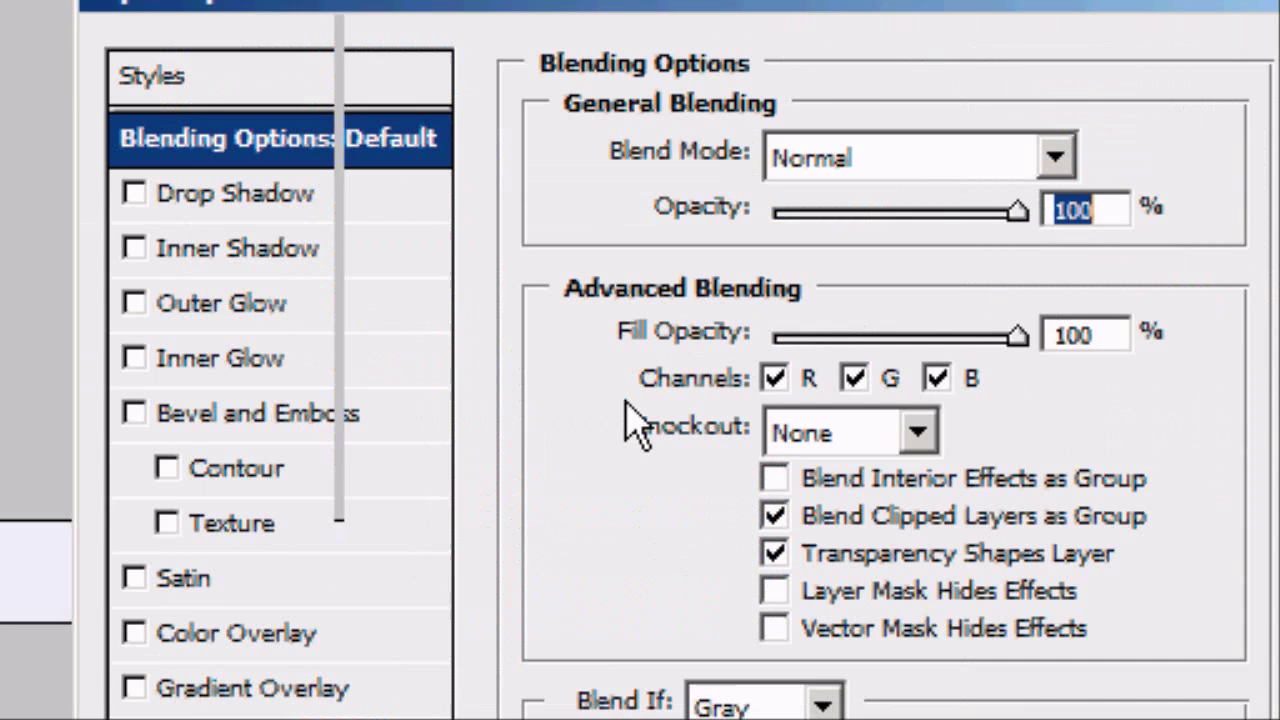
click(609, 474)
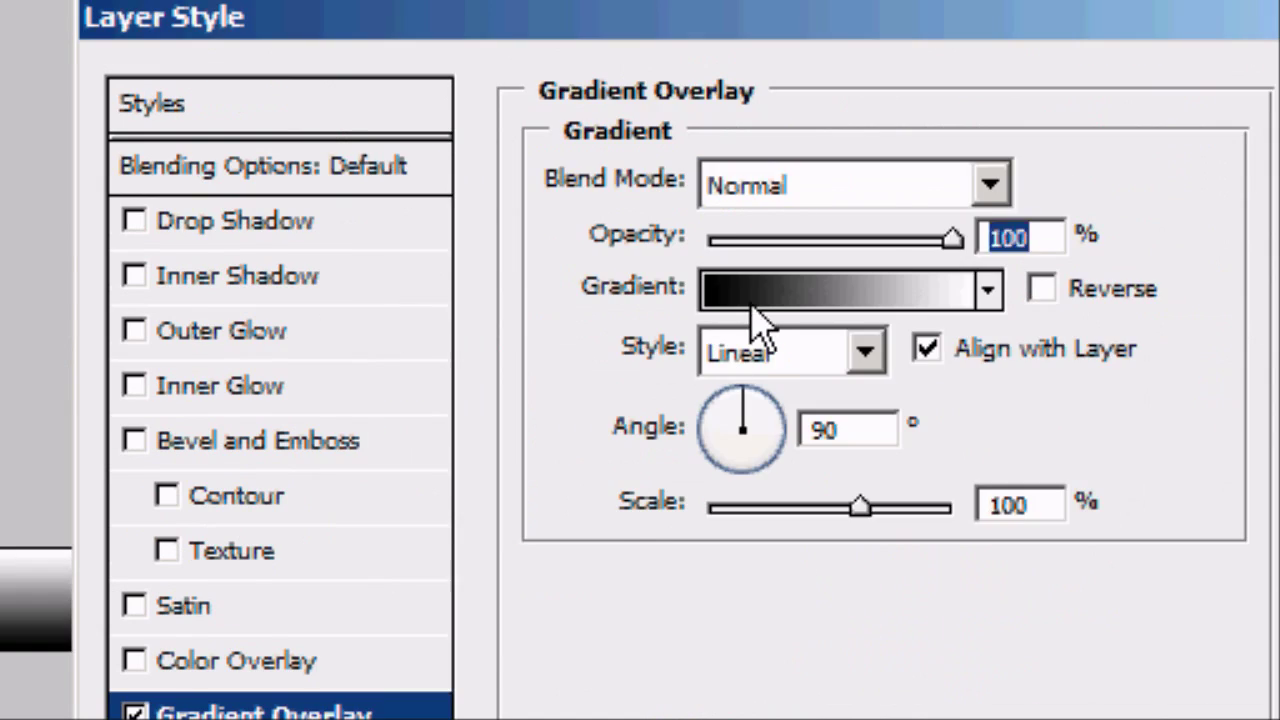
click(751, 300)
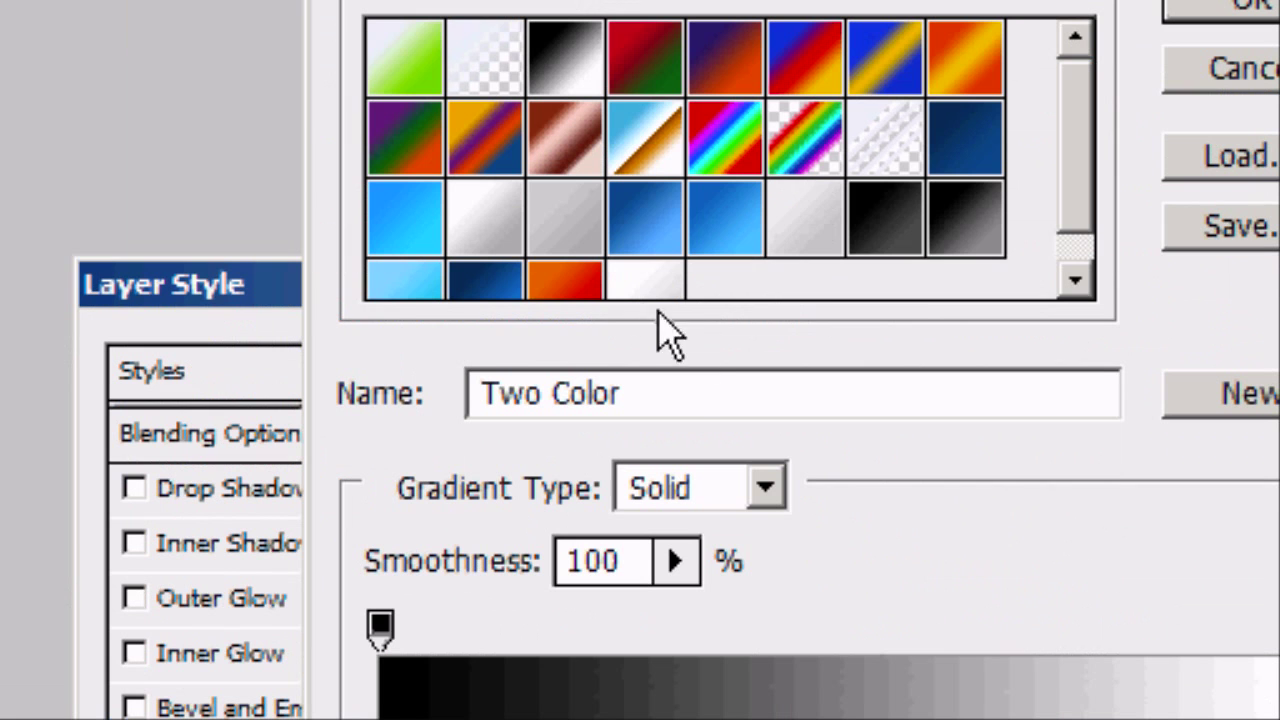
click(885, 240)
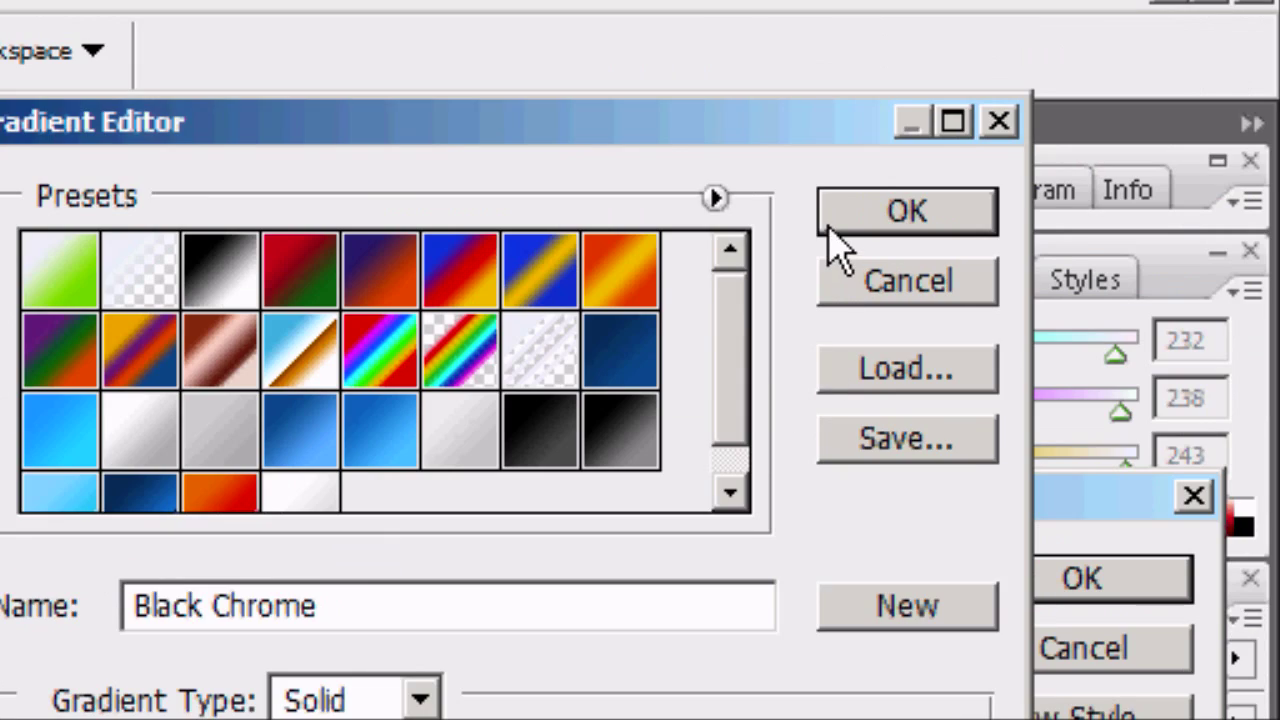
click(1185, 10)
click(1132, 378)
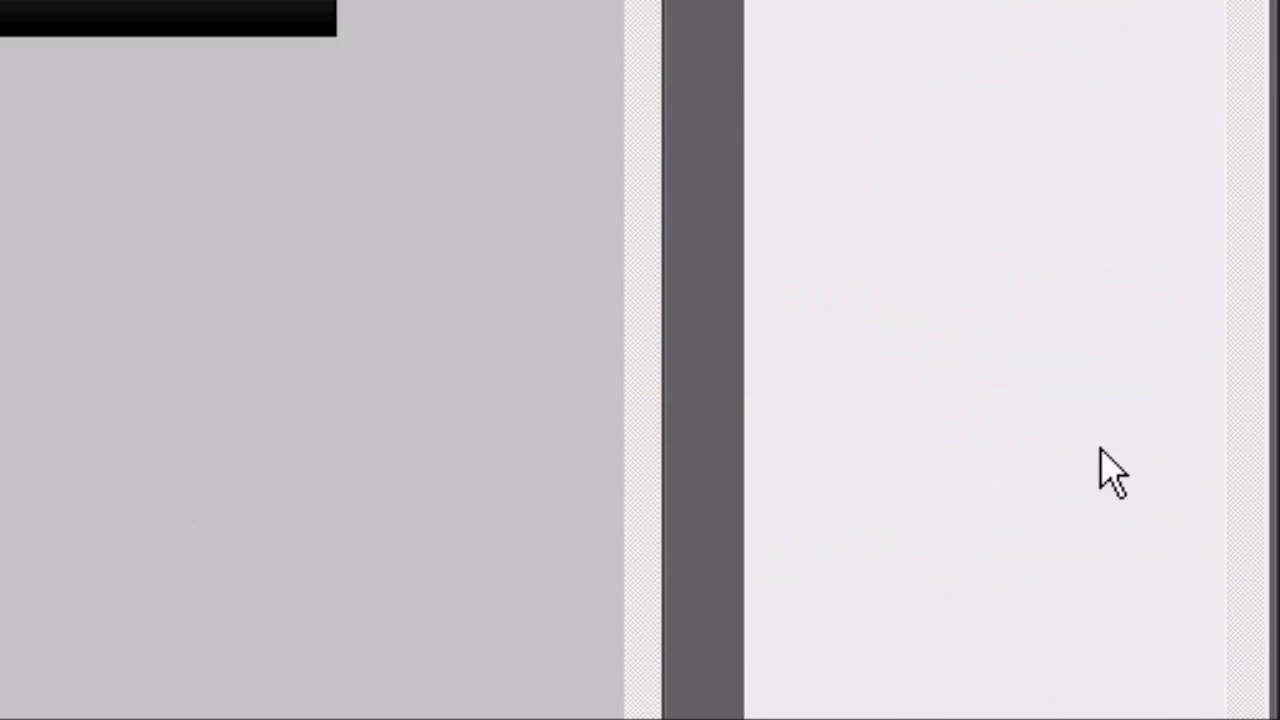
click(1127, 603)
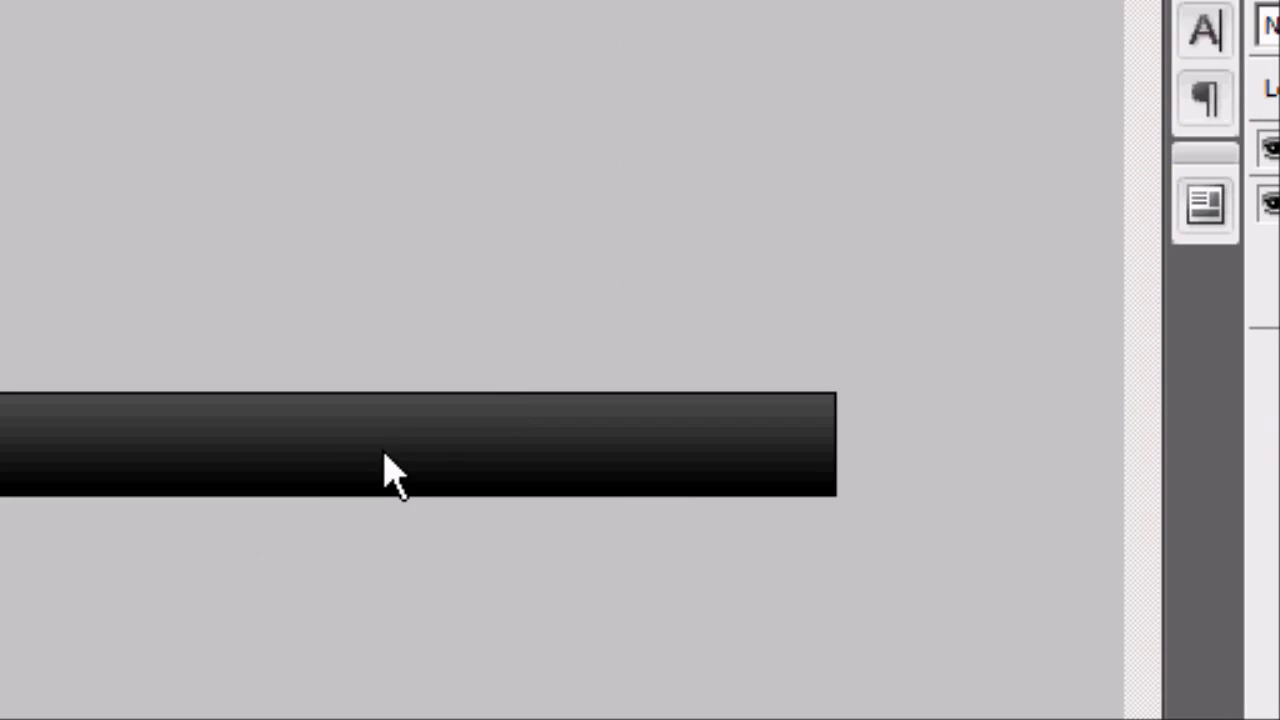
Select the top half of the bar and fill it with white on Layer 2
click(54, 333)
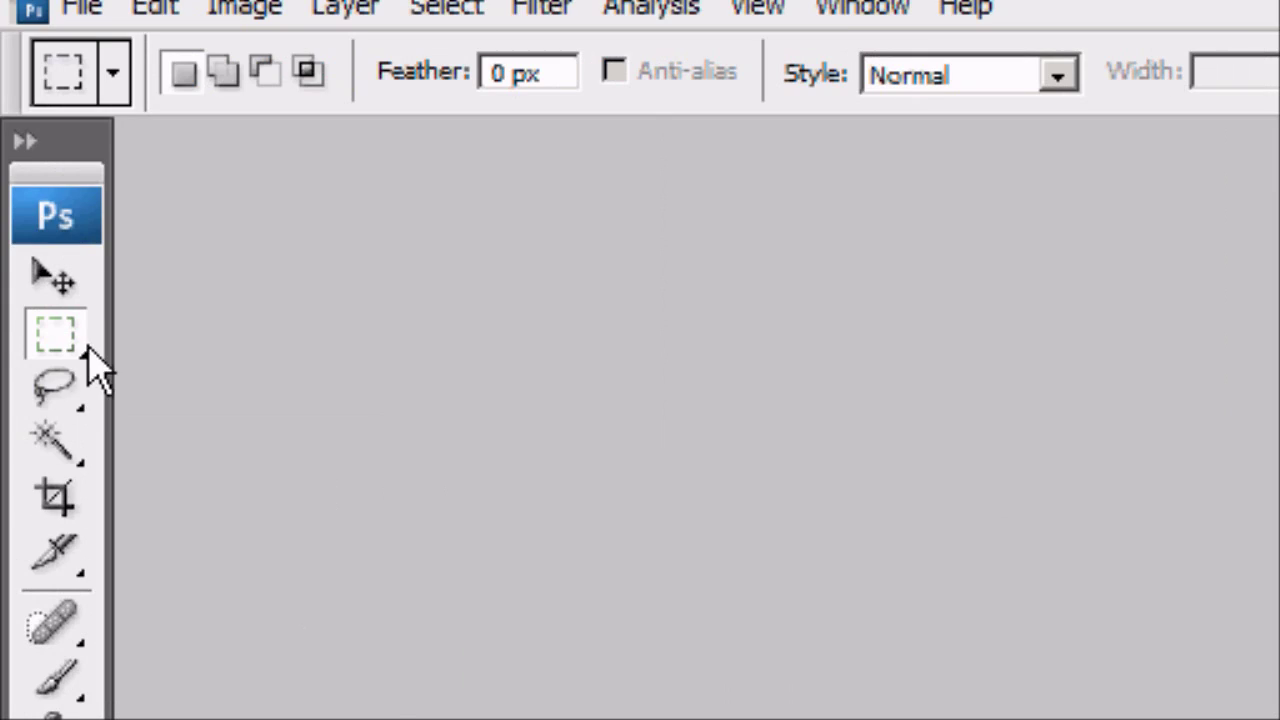
drag(404, 672, 1279, 710)
drag(903, 524, 1001, 543)
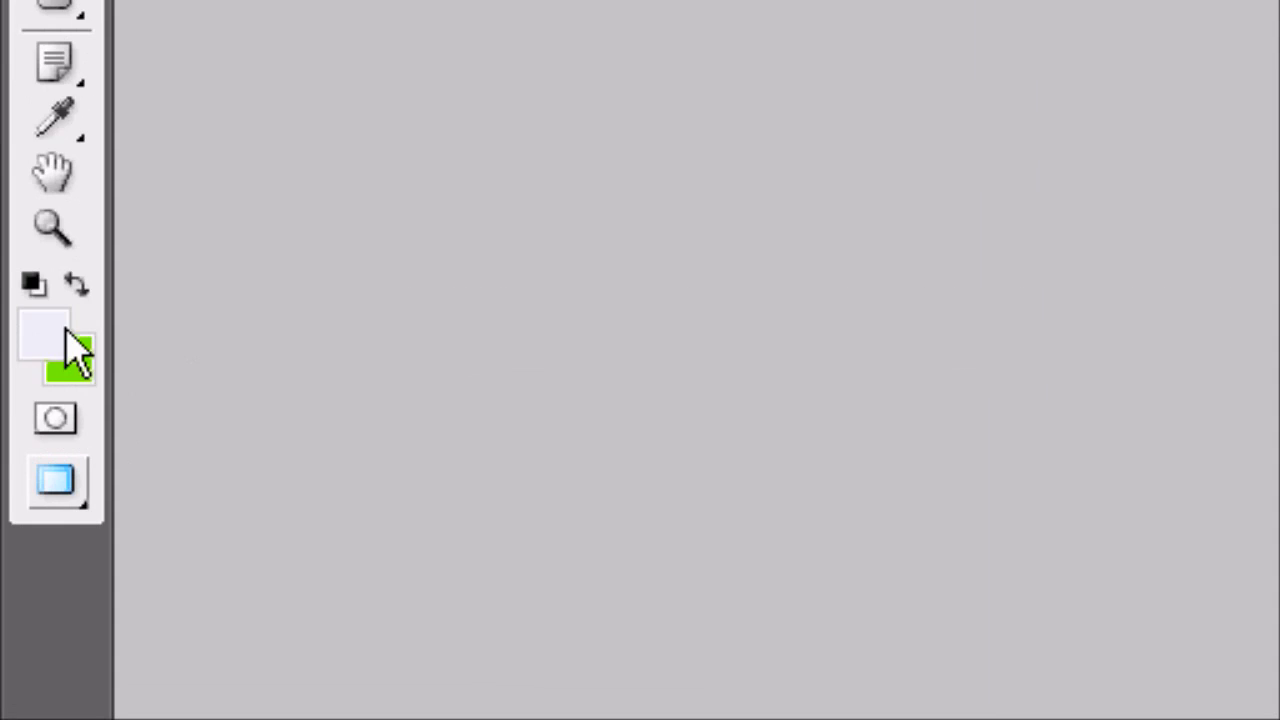
click(66, 330)
drag(565, 225, 0, 13)
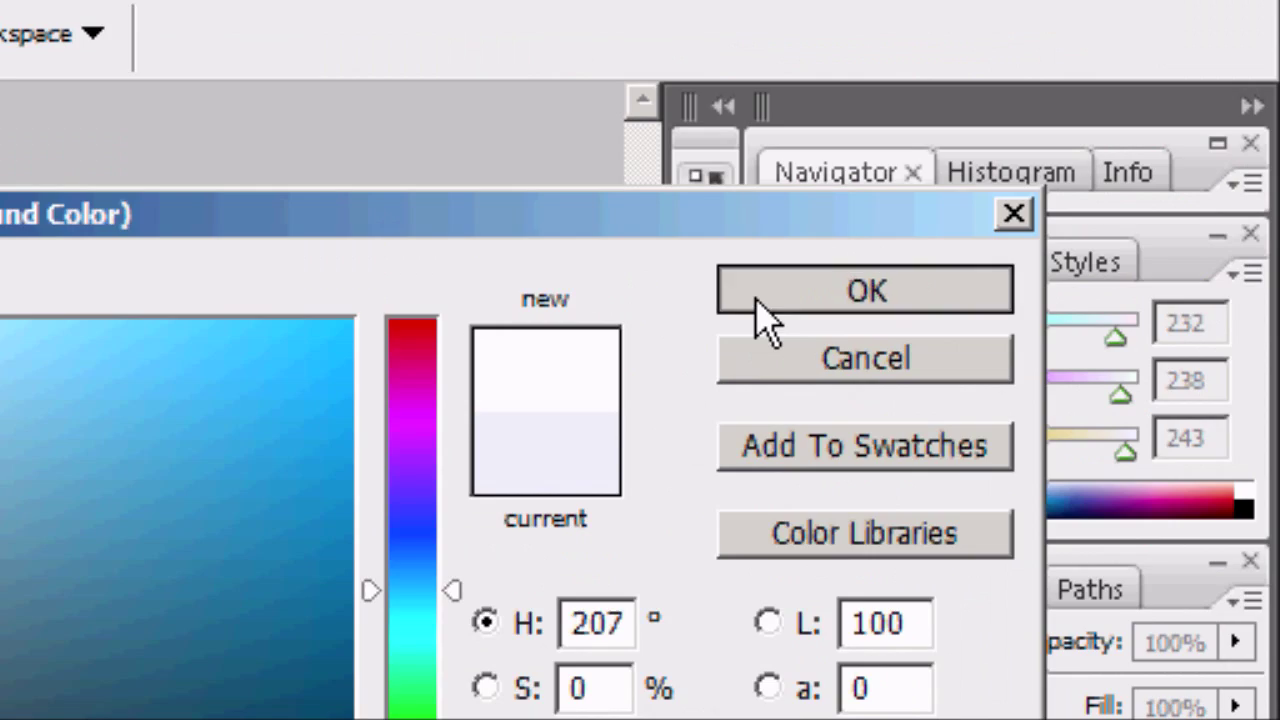
click(757, 106)
click(52, 349)
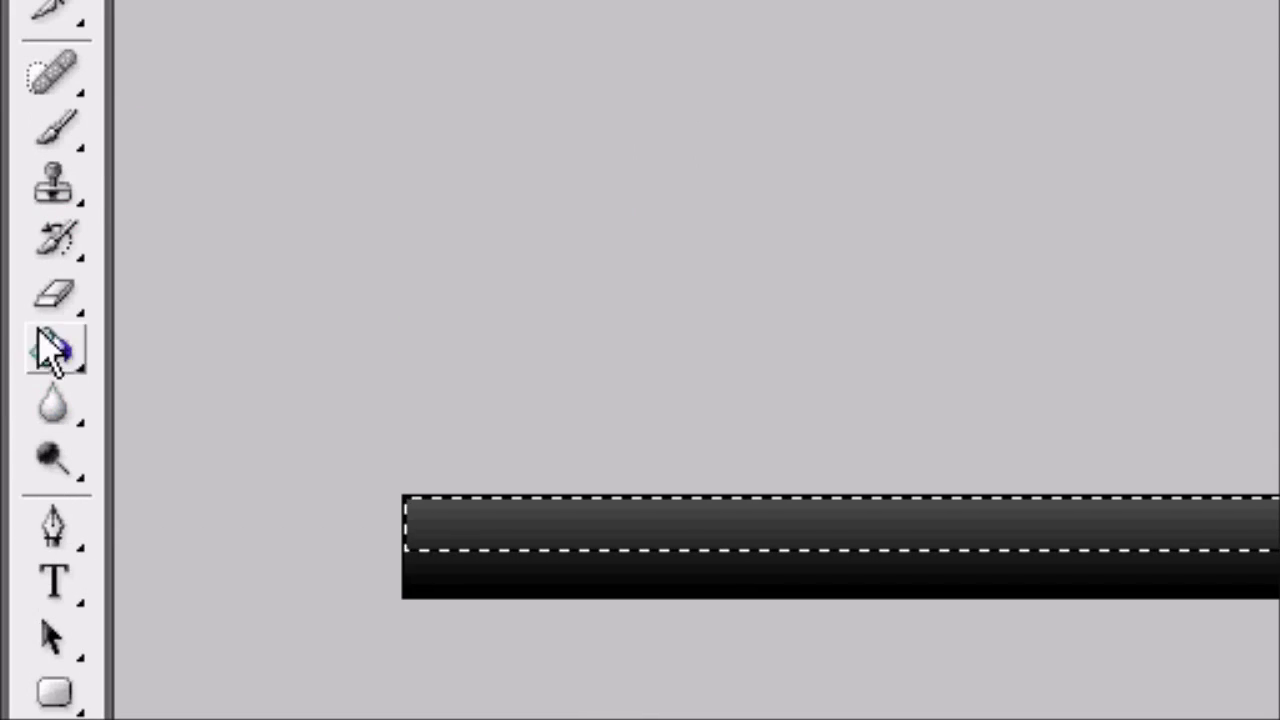
click(577, 540)
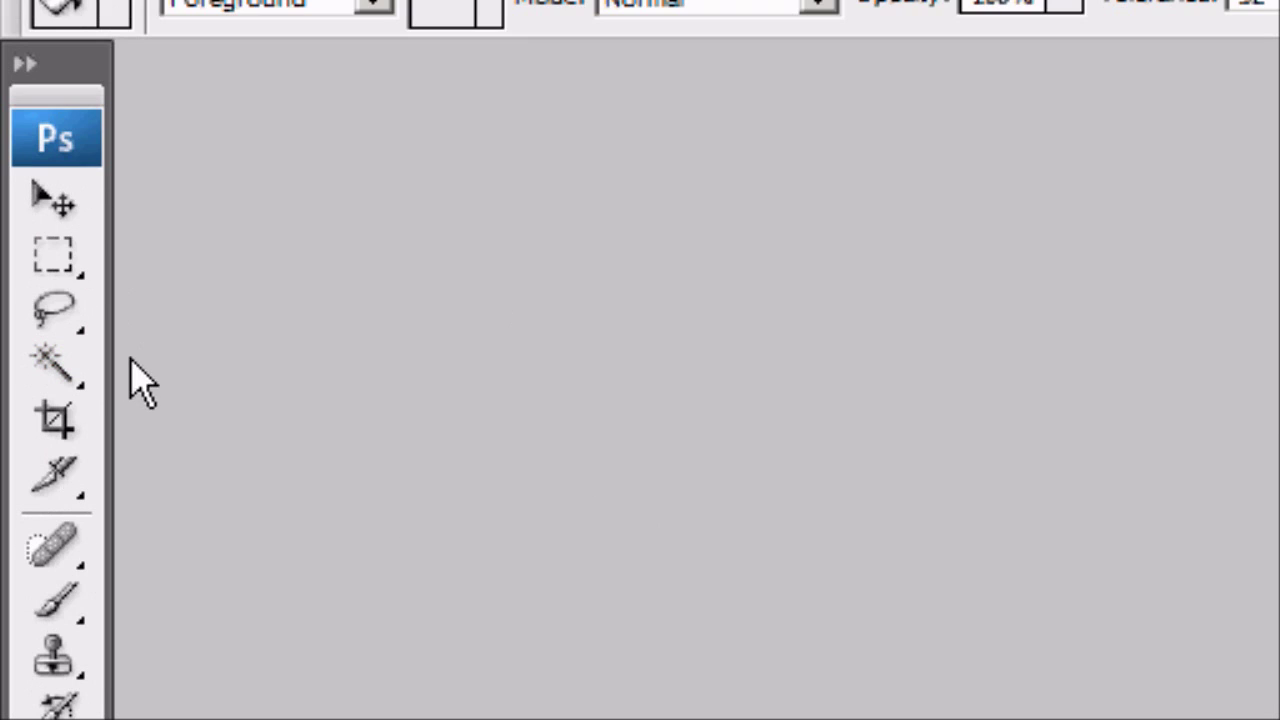
Deselect the band and lower Layer 2's opacity to 10%
click(55, 256)
key(ctrl+d)
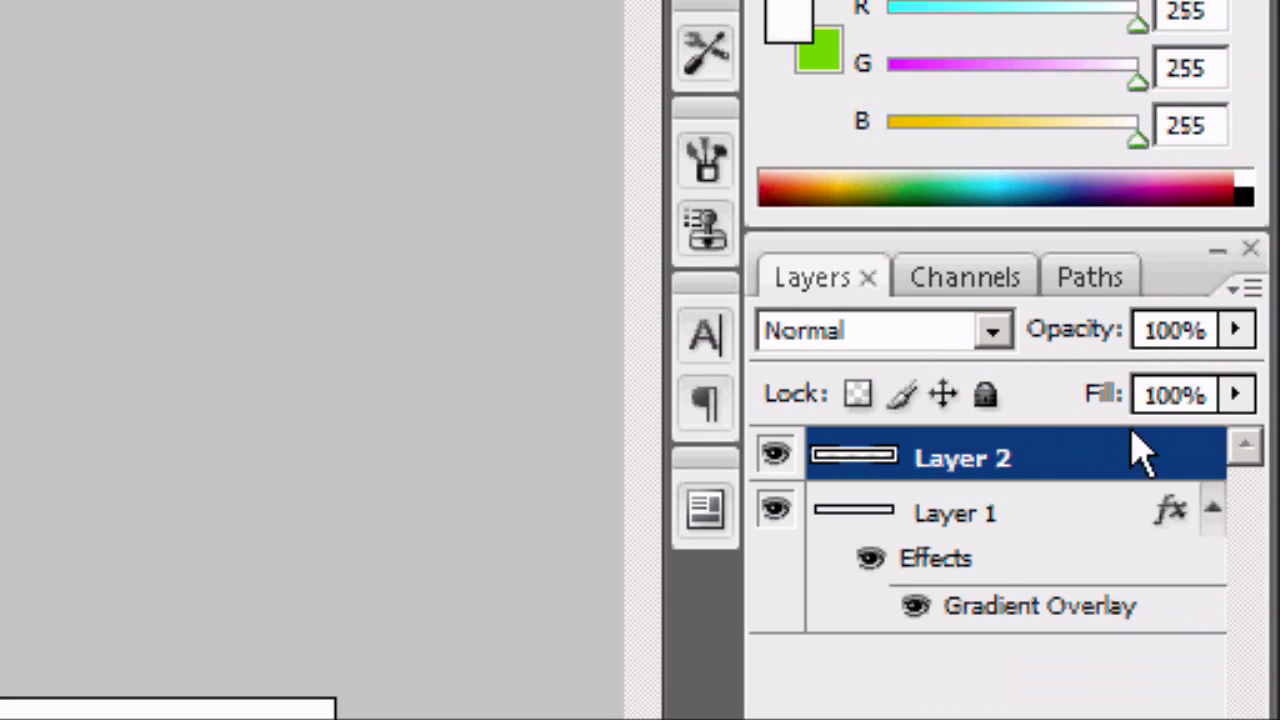
key(Delete)
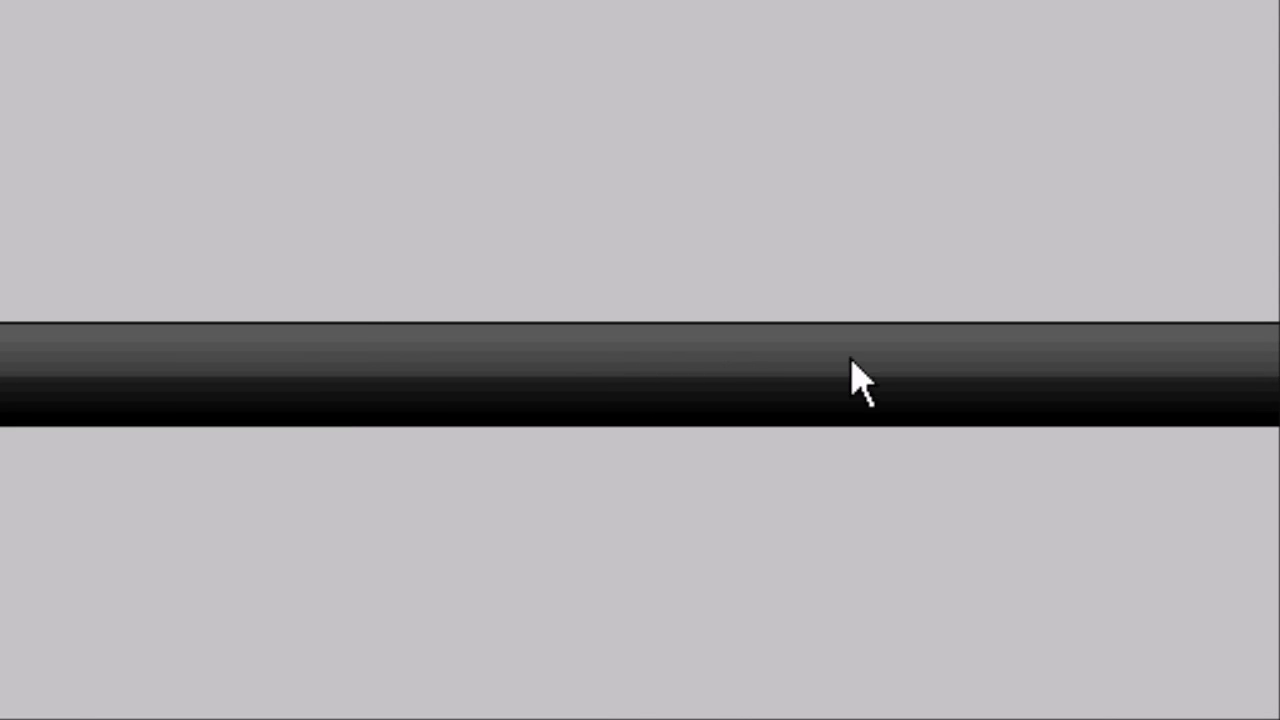
Start a 24 pt text line on the chrome bar
click(52, 410)
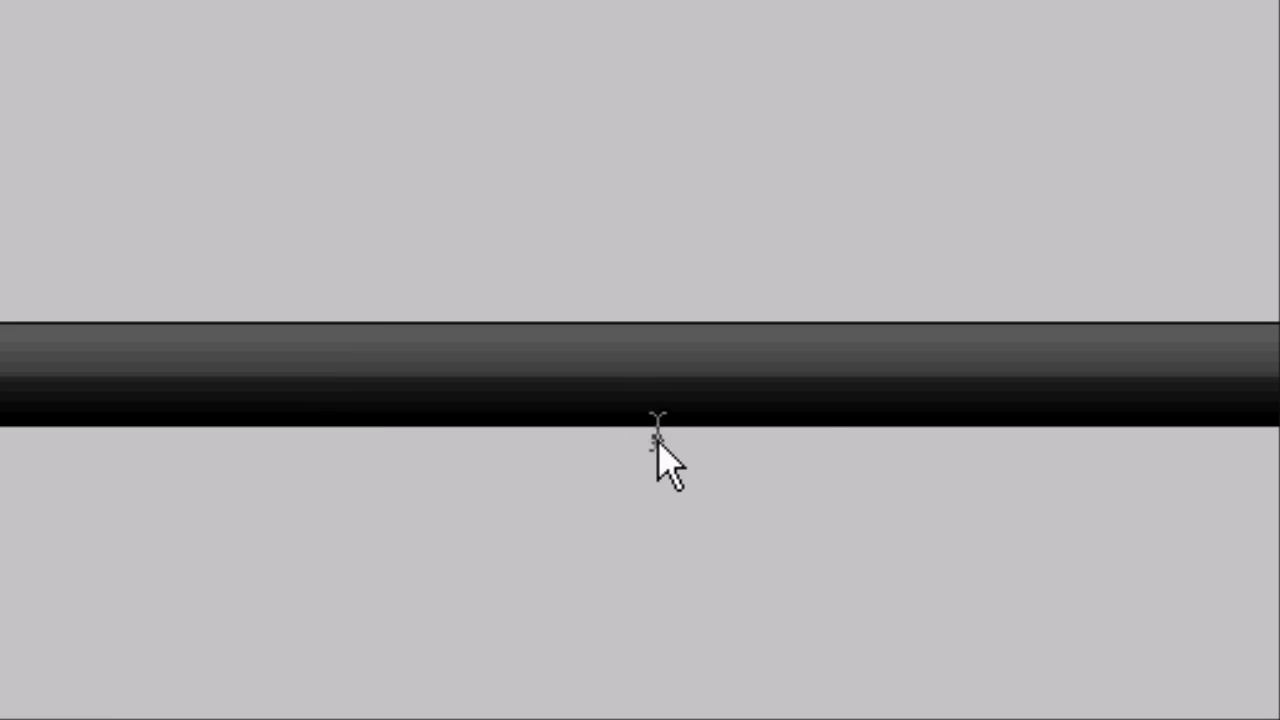
click(657, 432)
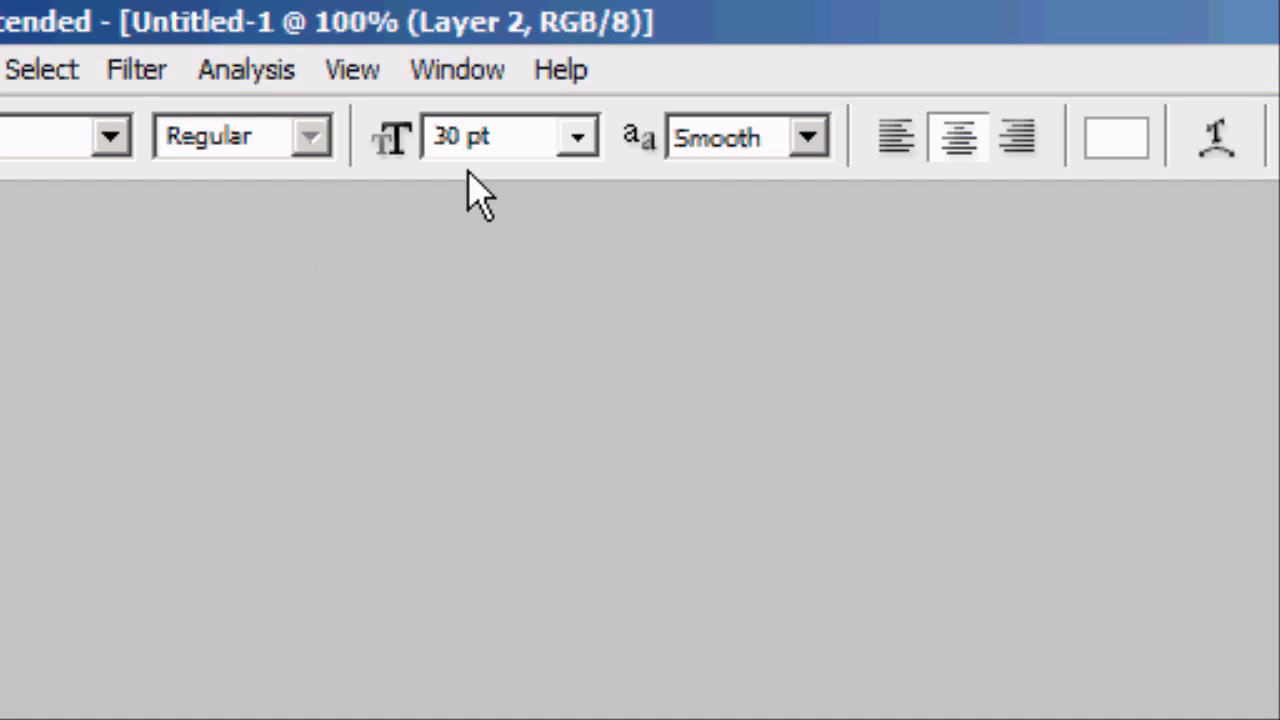
click(578, 137)
click(546, 369)
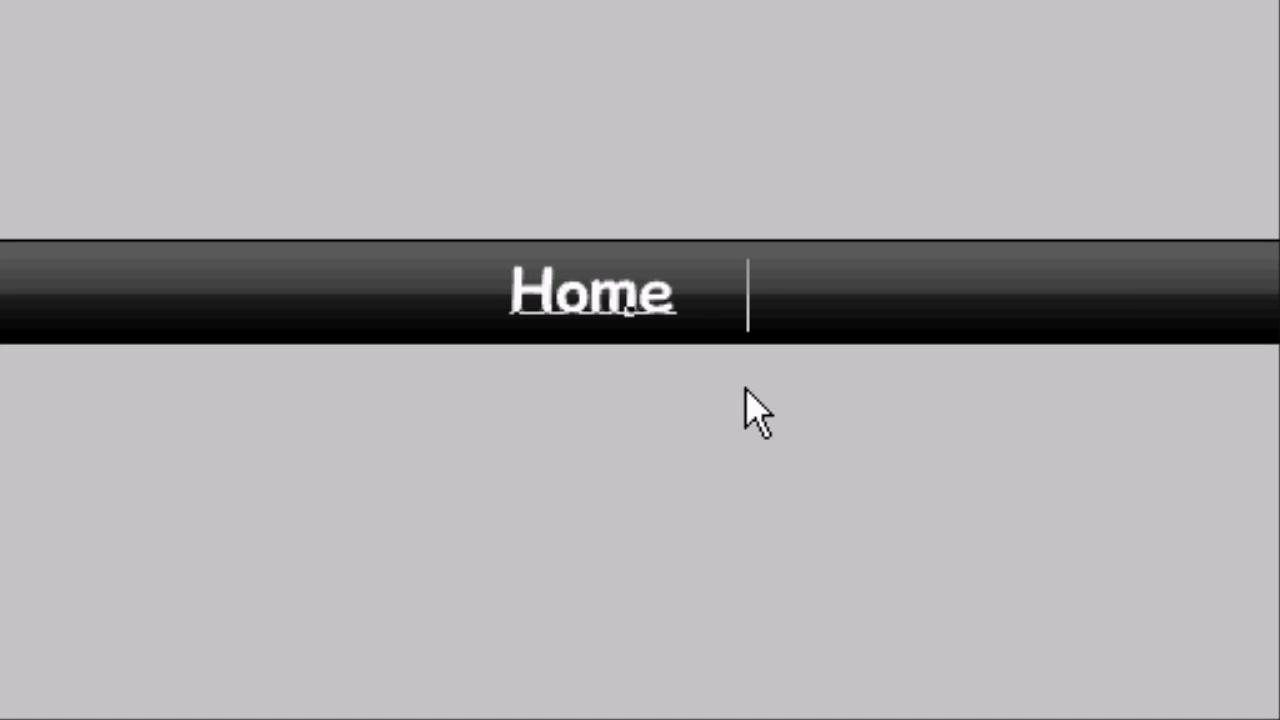
Type the menu 'Home Videos Tutorials Games About Contact' with even spacing and commit it
text(vi)
key(BackSpace)
key(BackSpace)
text(Vide)
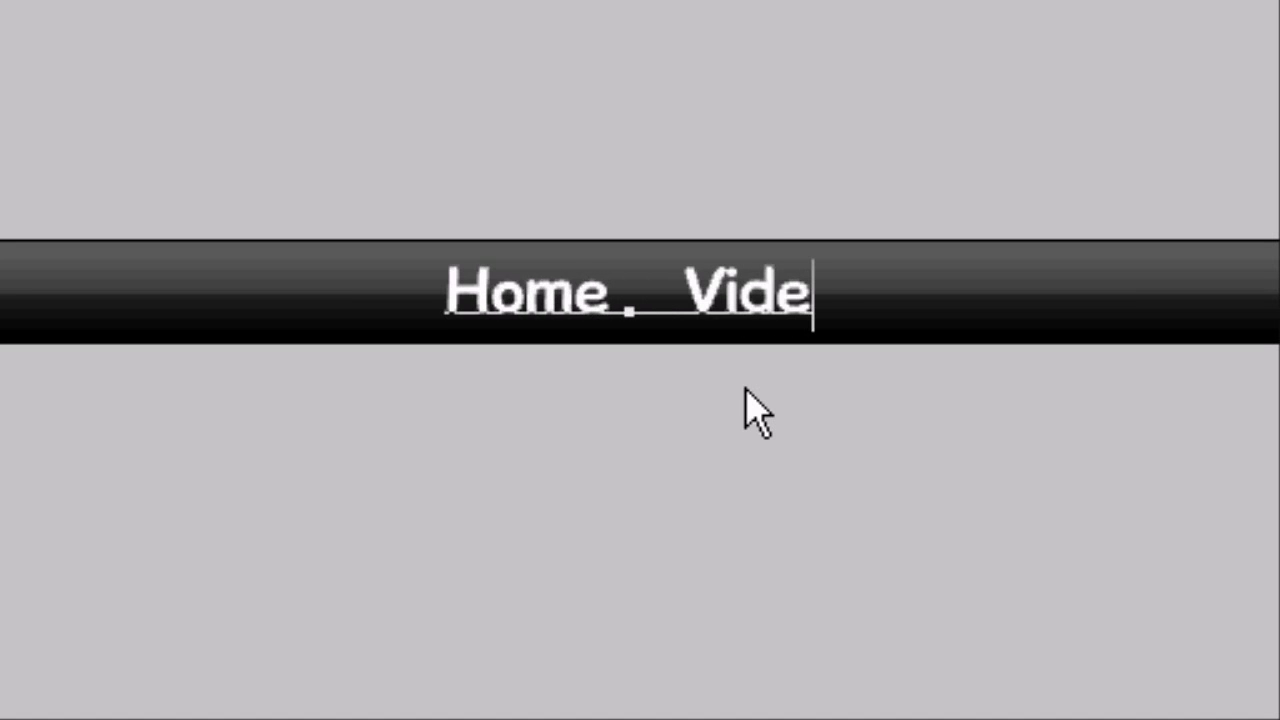
text(os   Tuto)
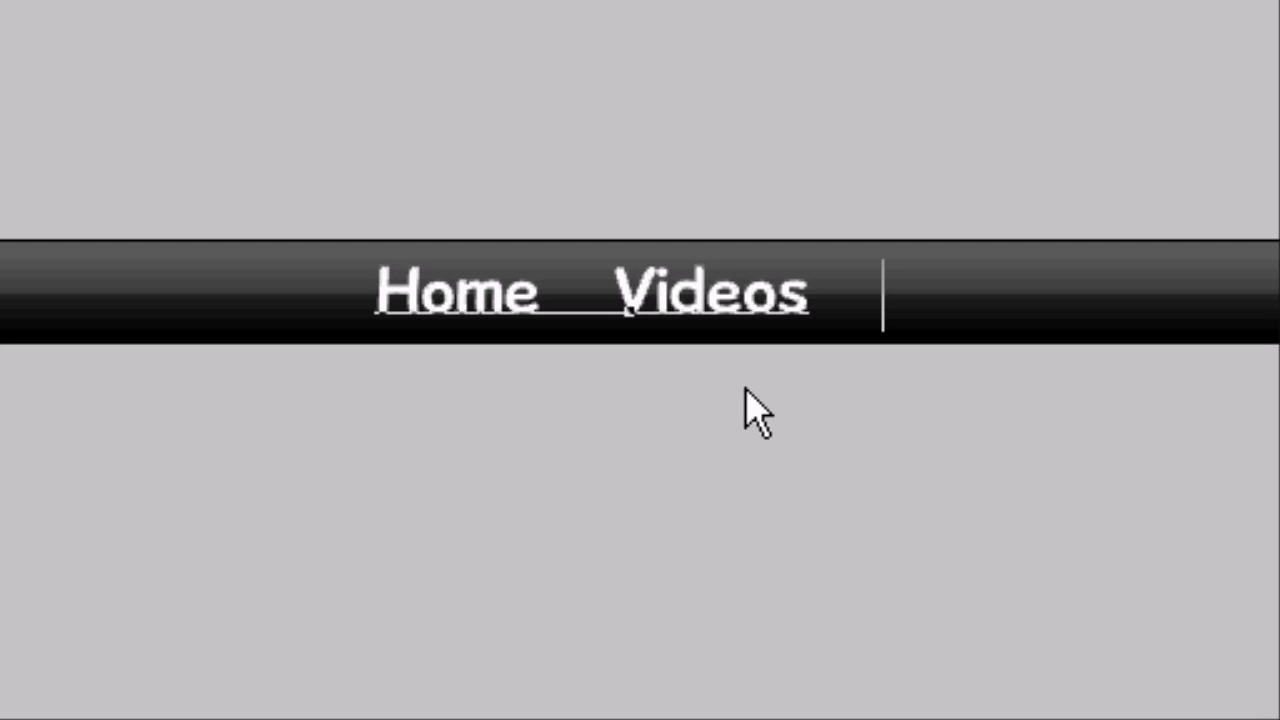
text(rials   )
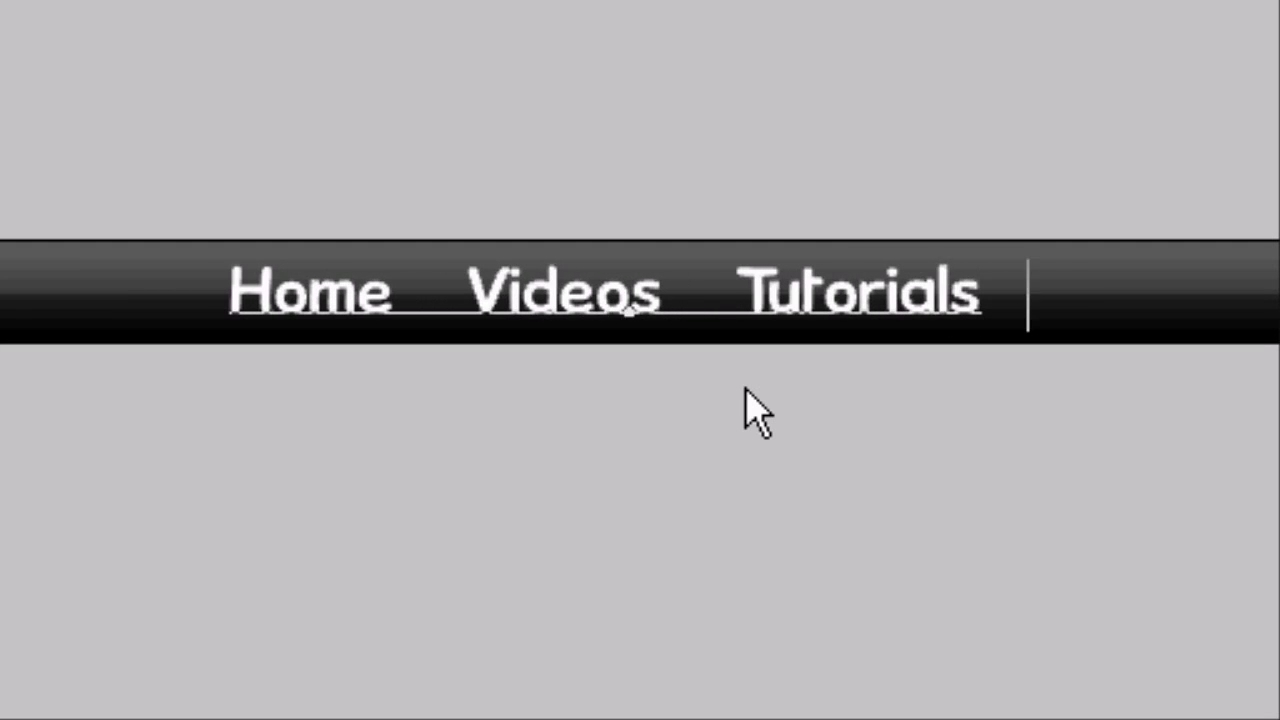
text(Games   AbO)
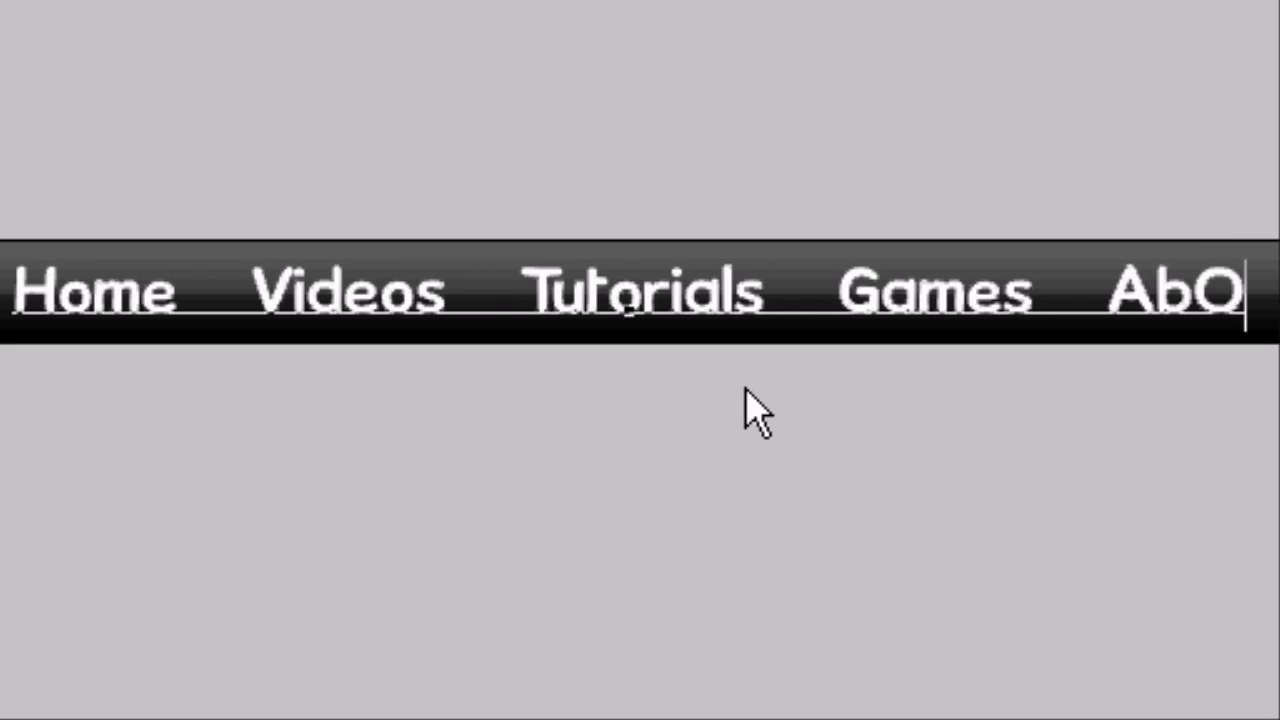
key(BackSpace)
text(out)
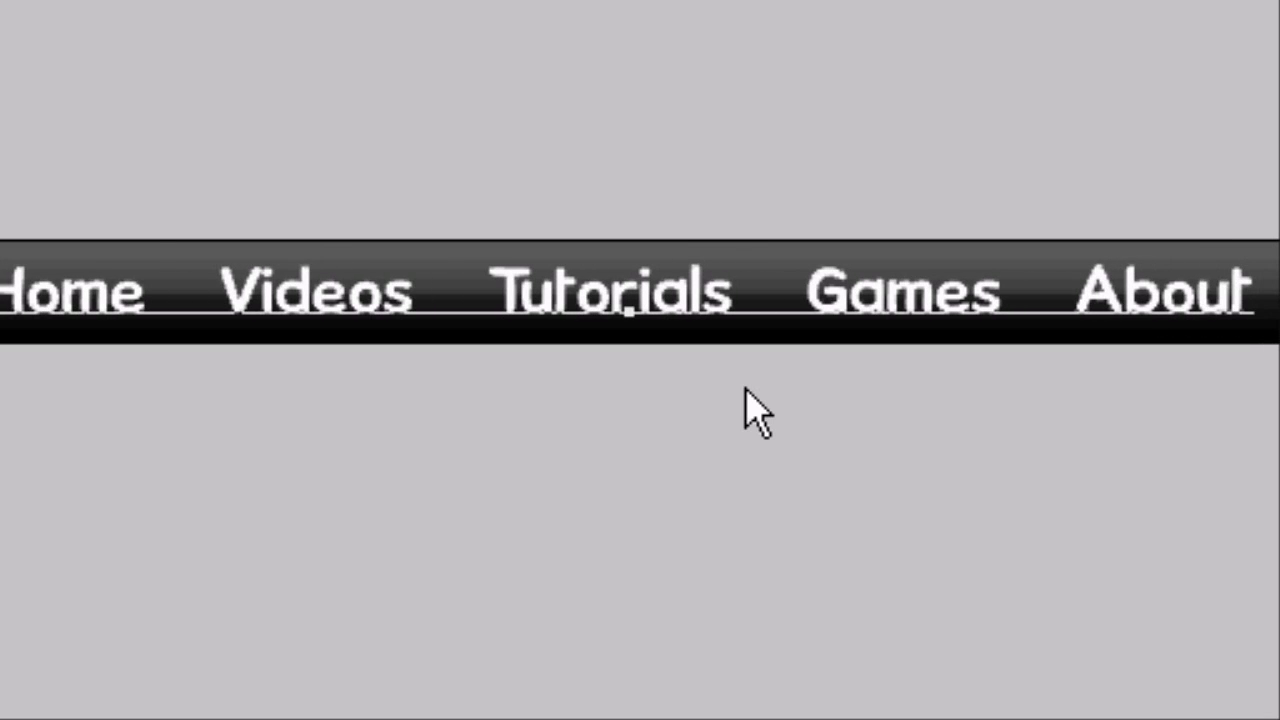
text(   cO)
key(BackSpace)
key(BackSpace)
text(Contact)
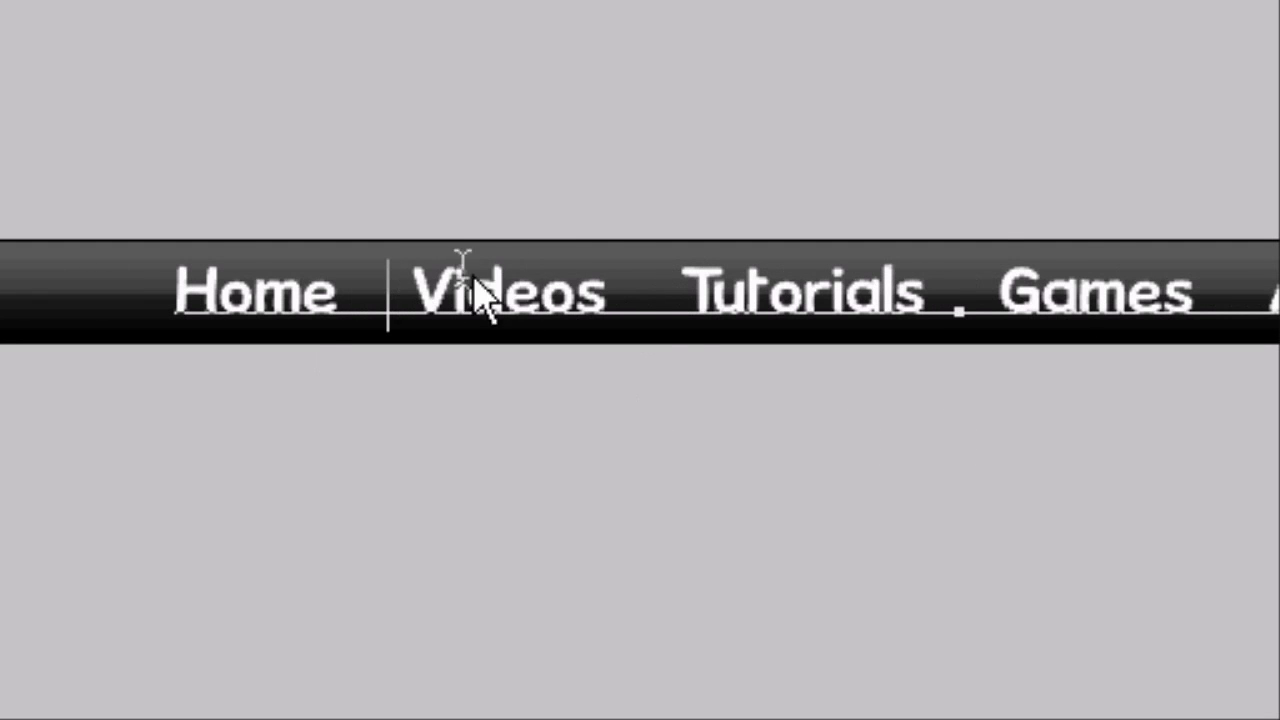
click(650, 285)
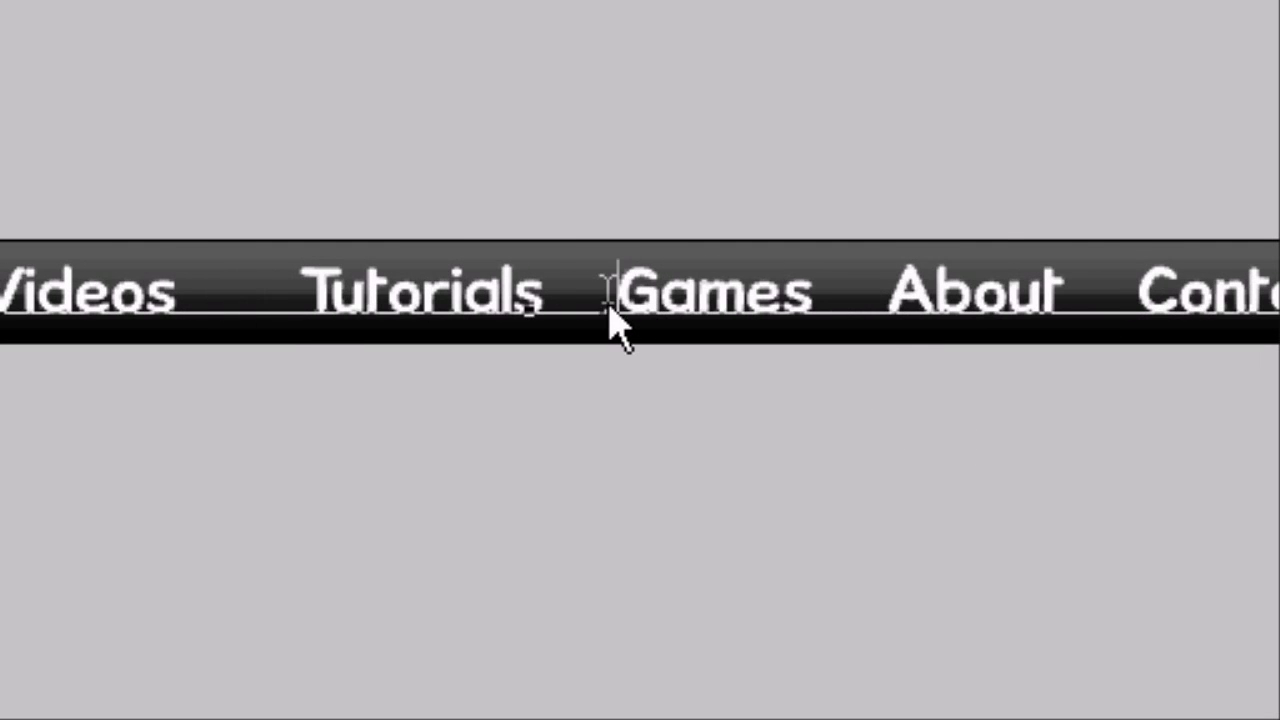
click(860, 300)
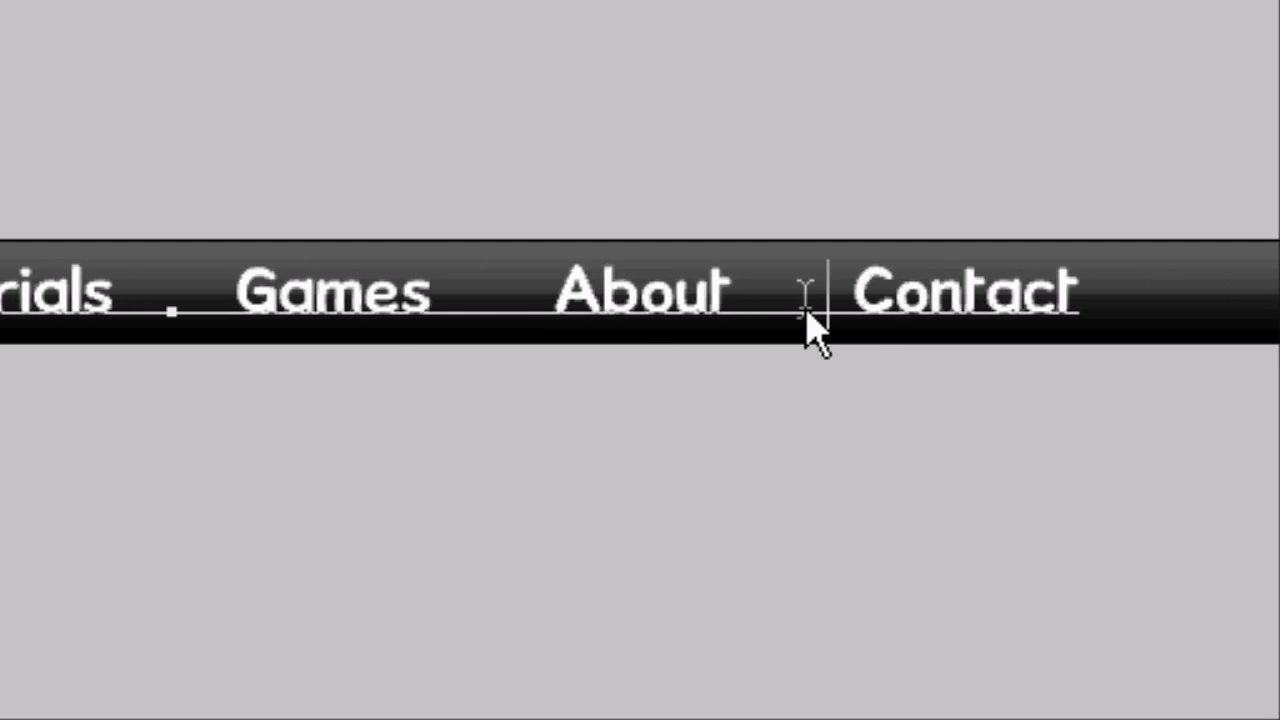
click(48, 343)
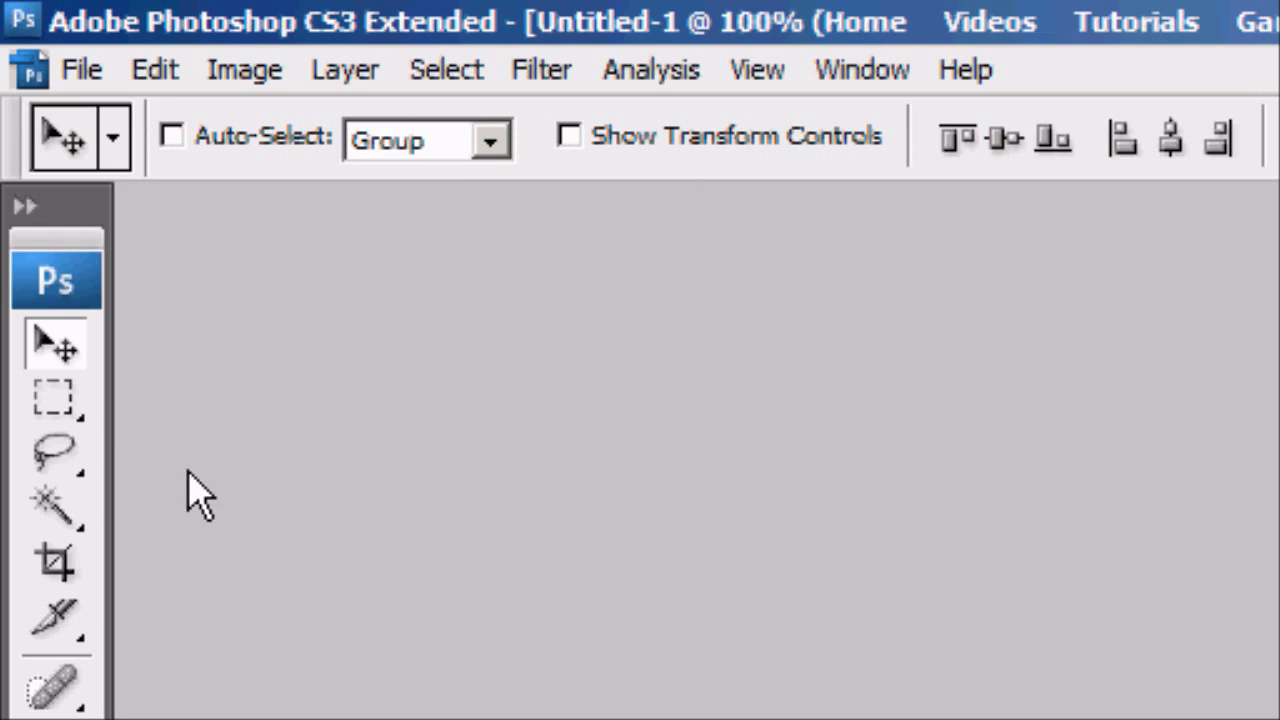
Give the menu text layer a Silver Flow gradient overlay at -90°
key(m)
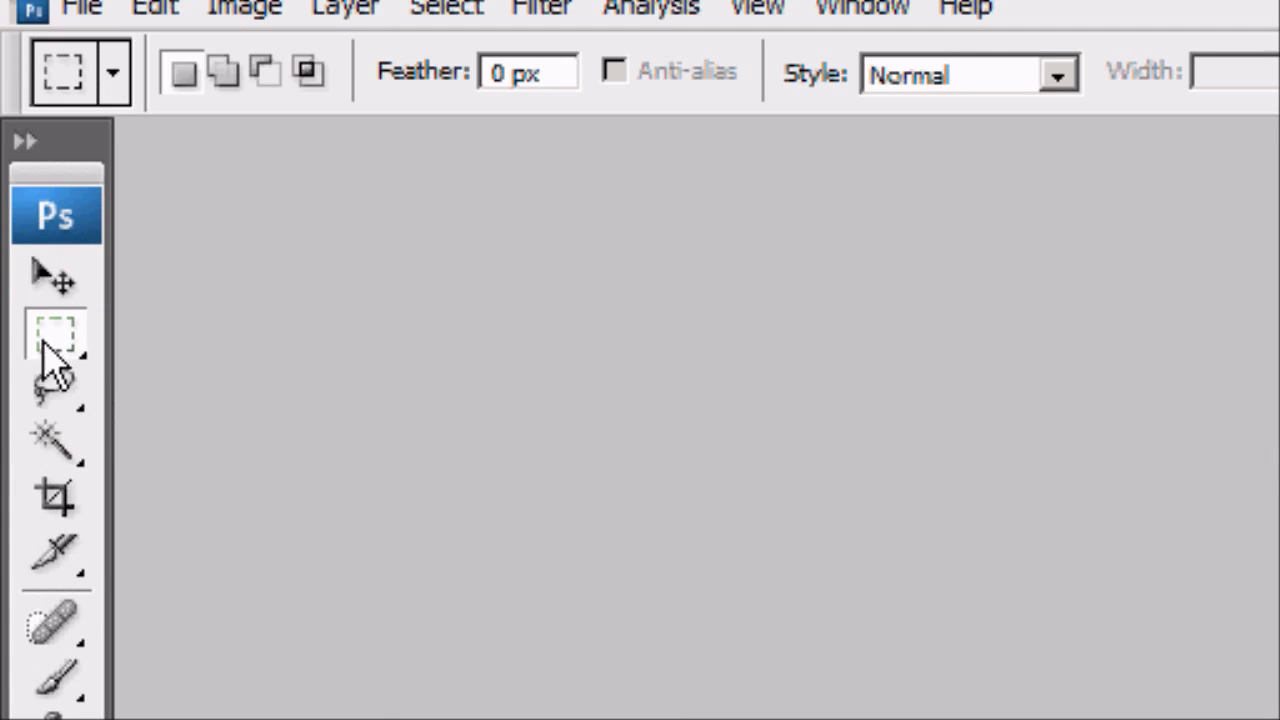
click(55, 278)
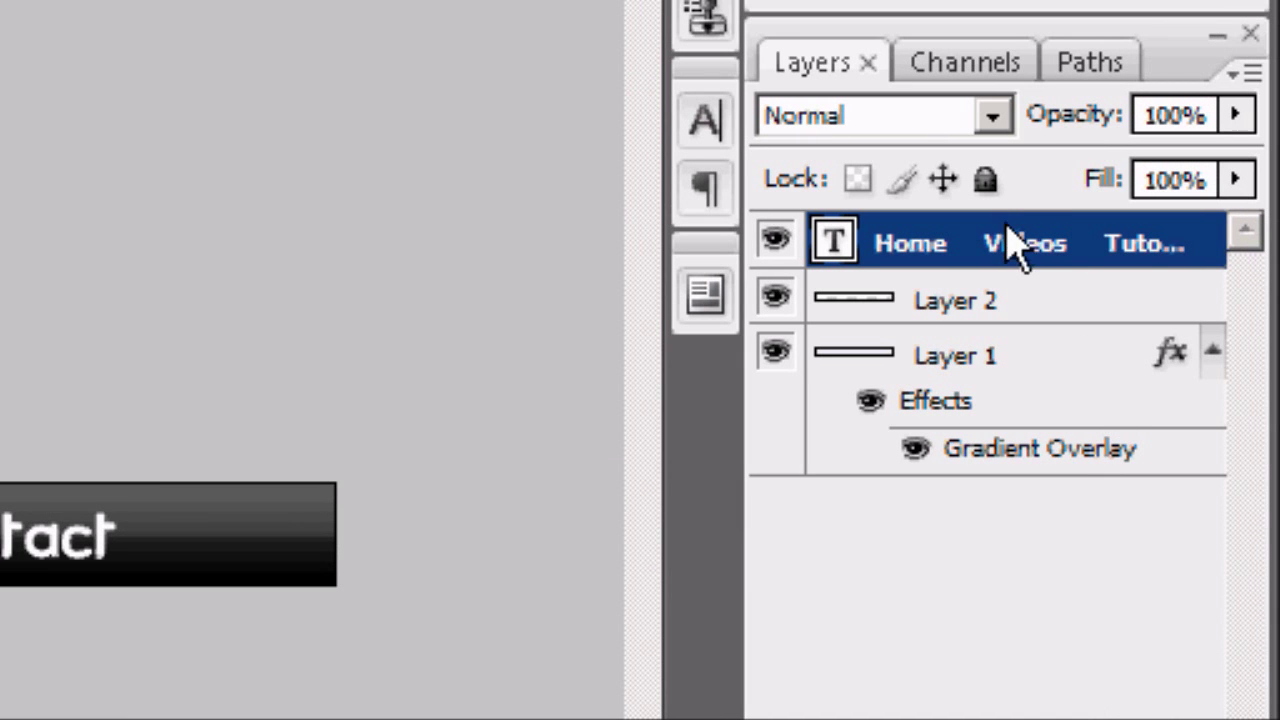
double_click(846, 243)
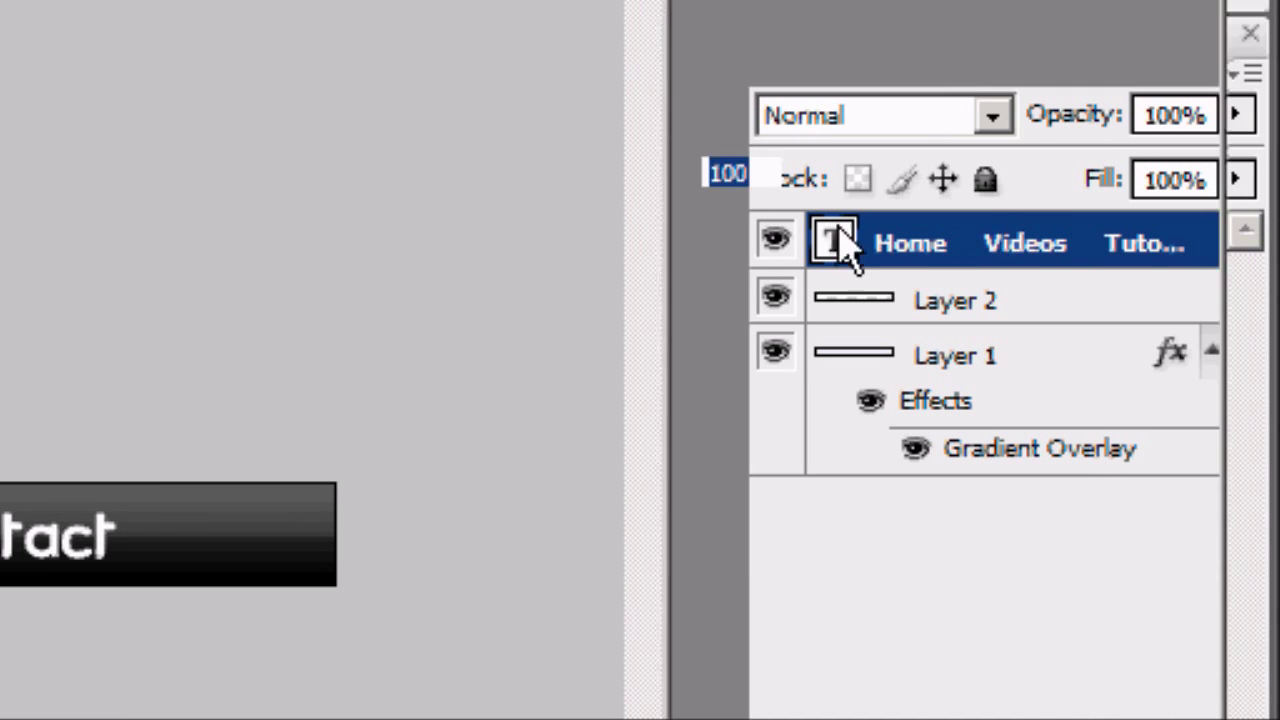
click(608, 450)
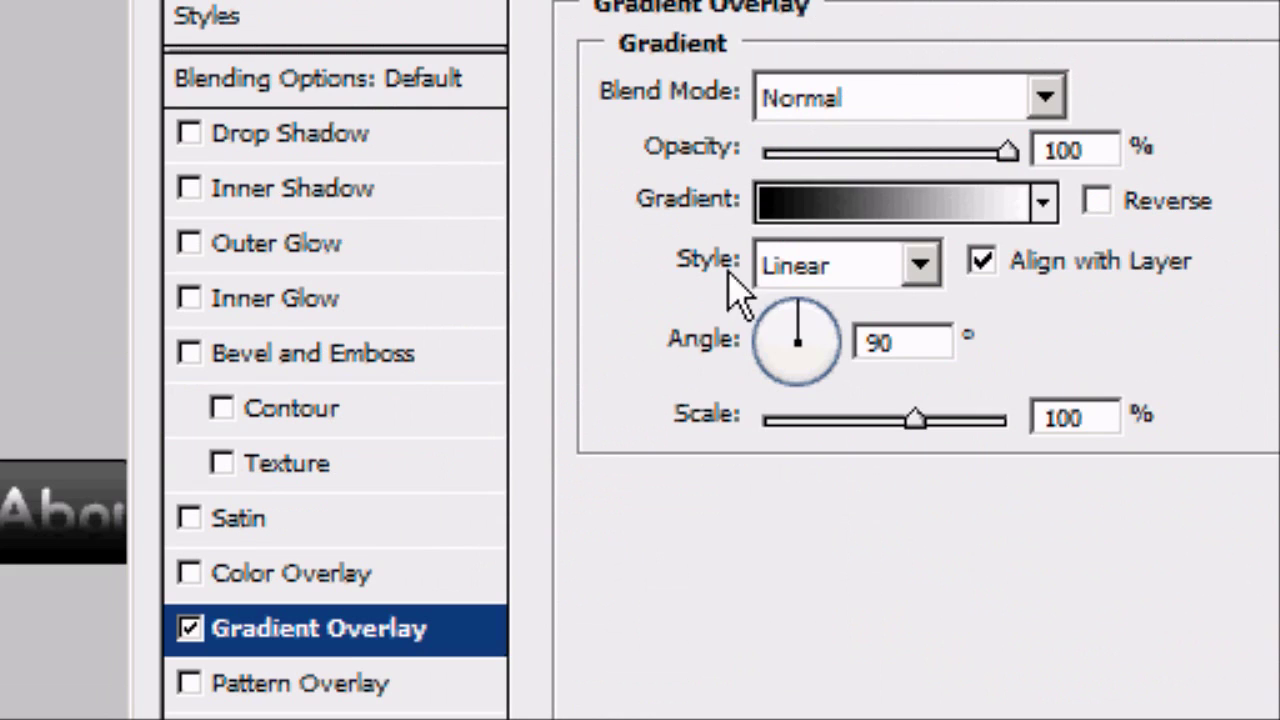
click(790, 205)
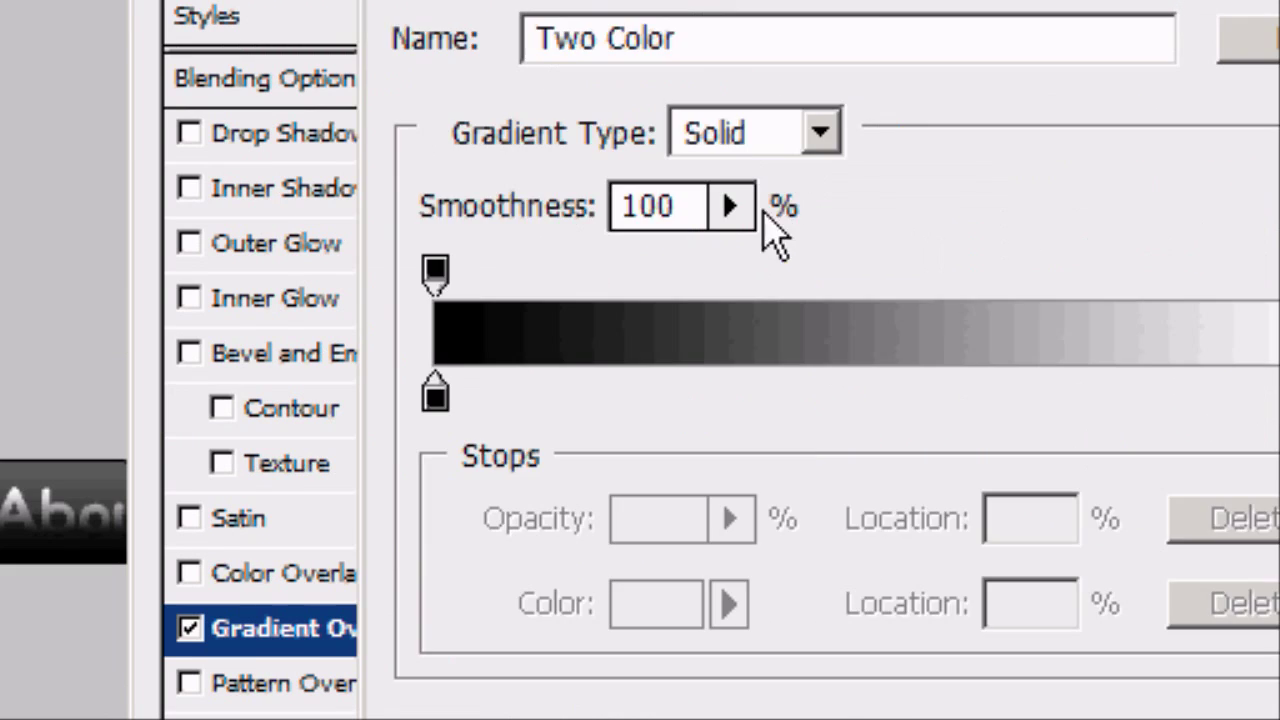
click(543, 286)
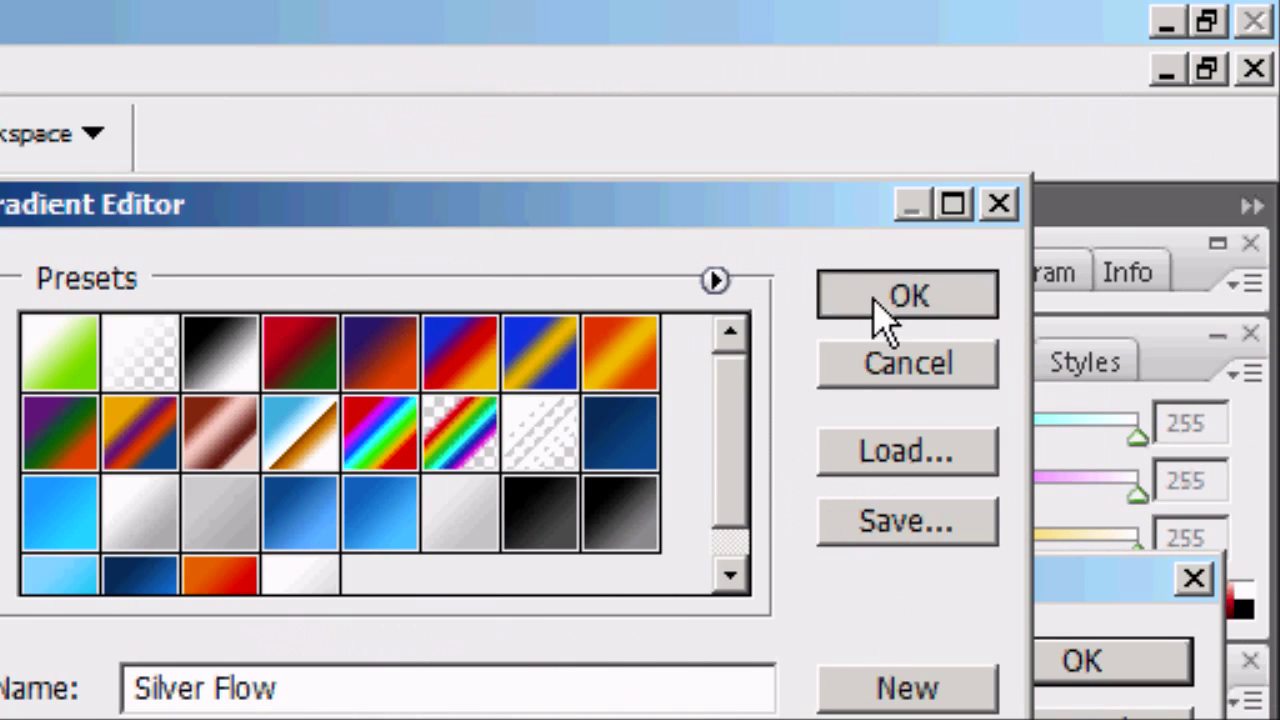
click(876, 300)
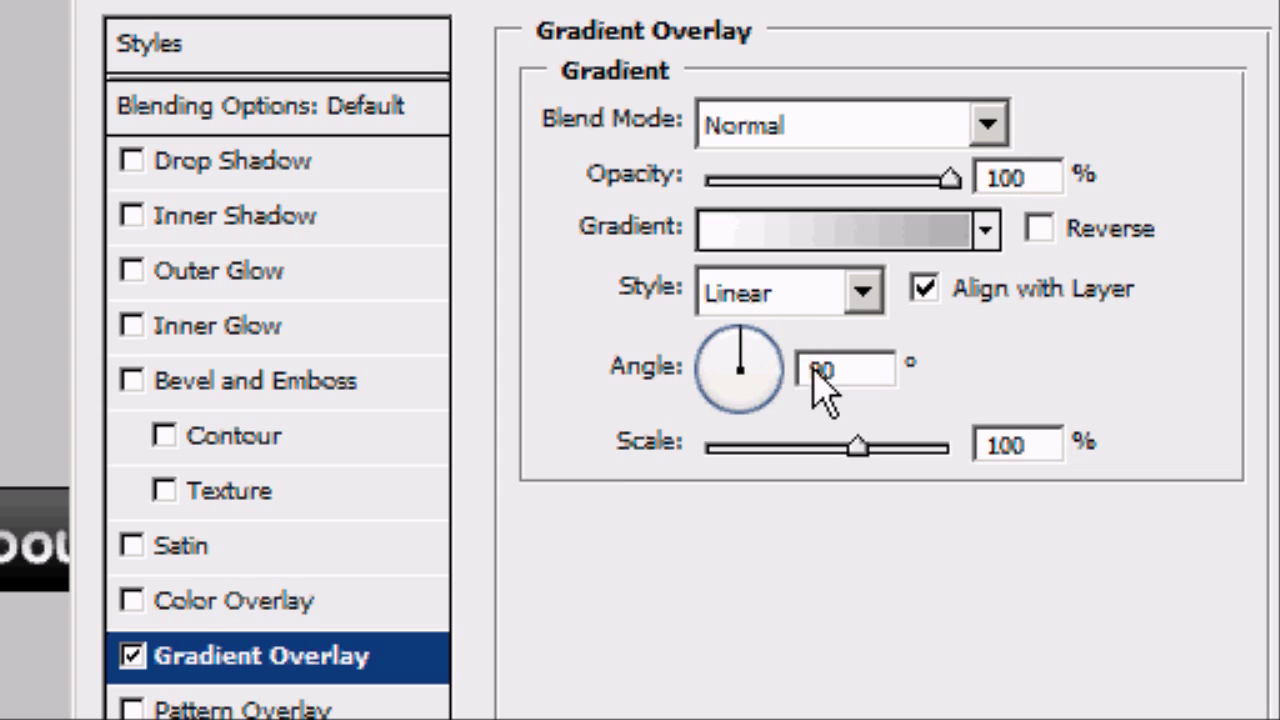
click(813, 370)
text(-)
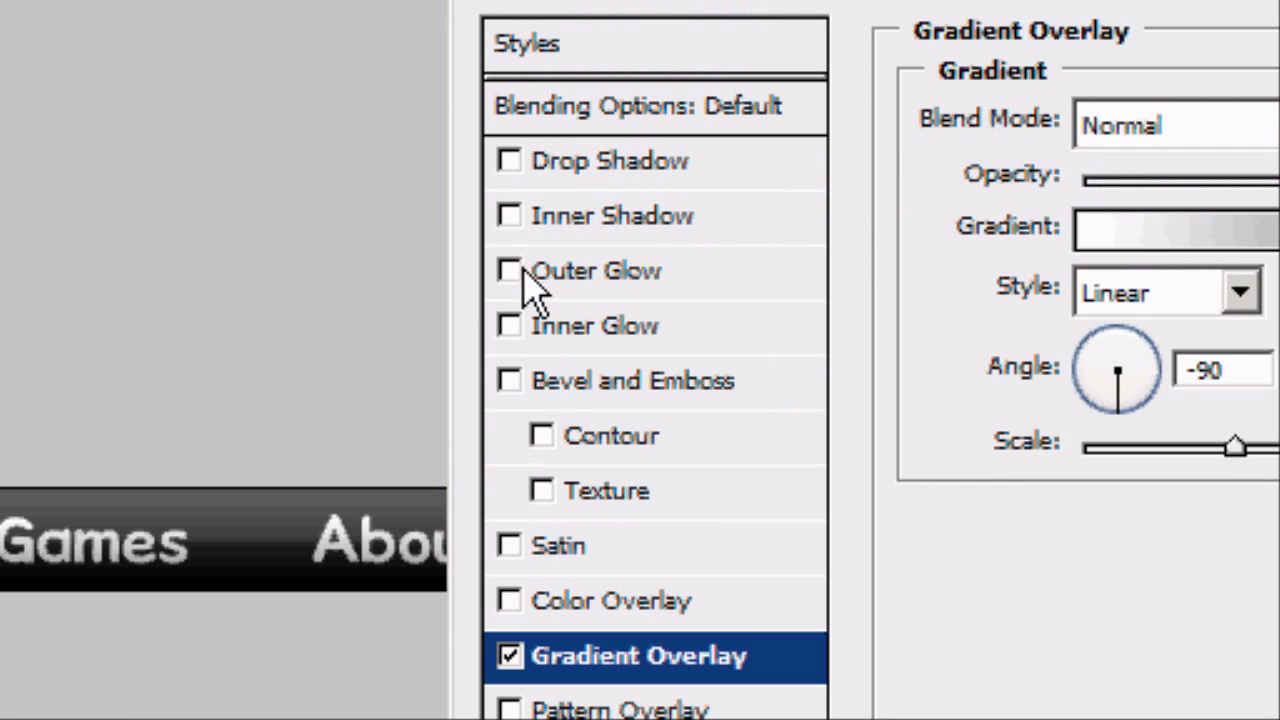
Add a white outer glow at 25% opacity and apply the layer style
click(512, 270)
click(597, 272)
click(556, 470)
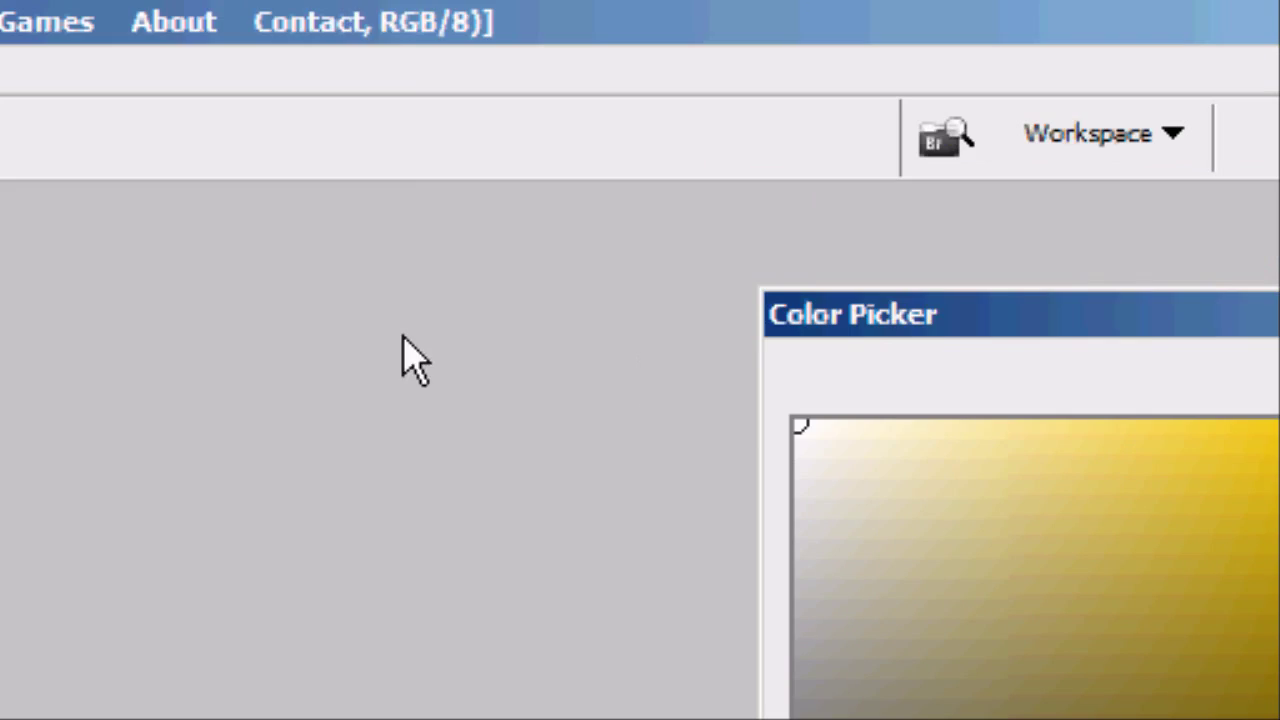
click(813, 400)
text(25)
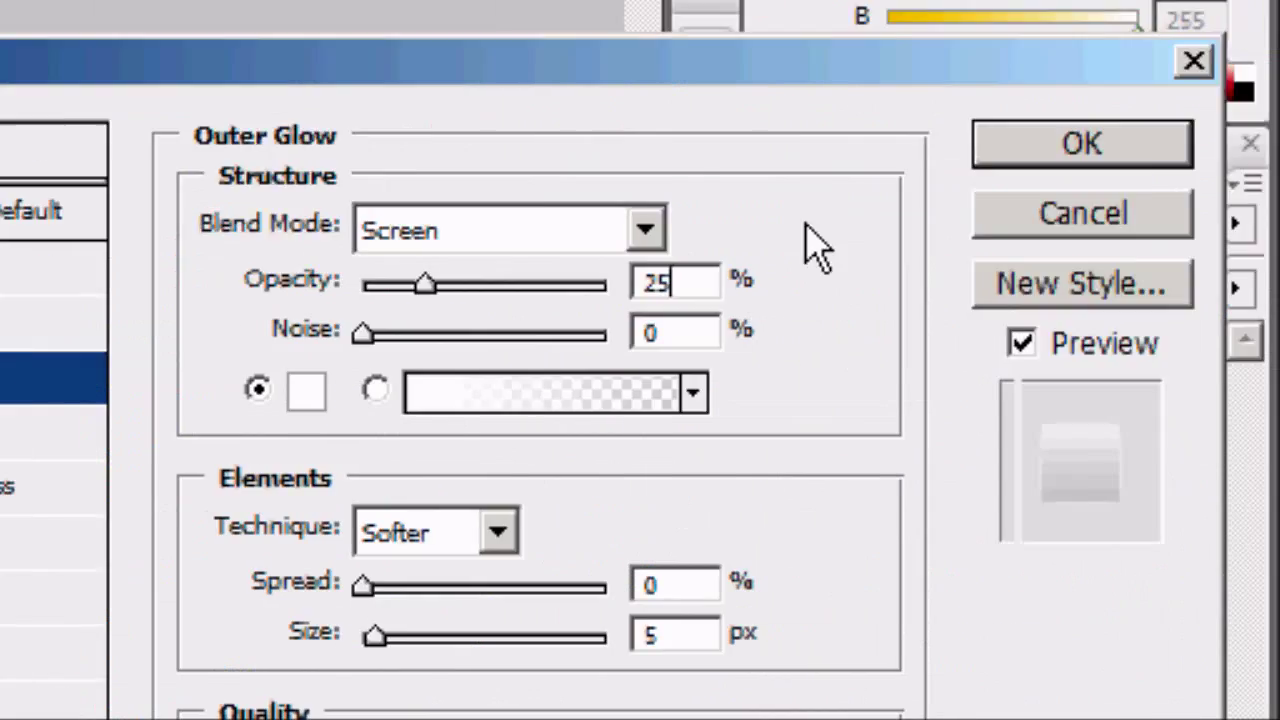
click(1076, 150)
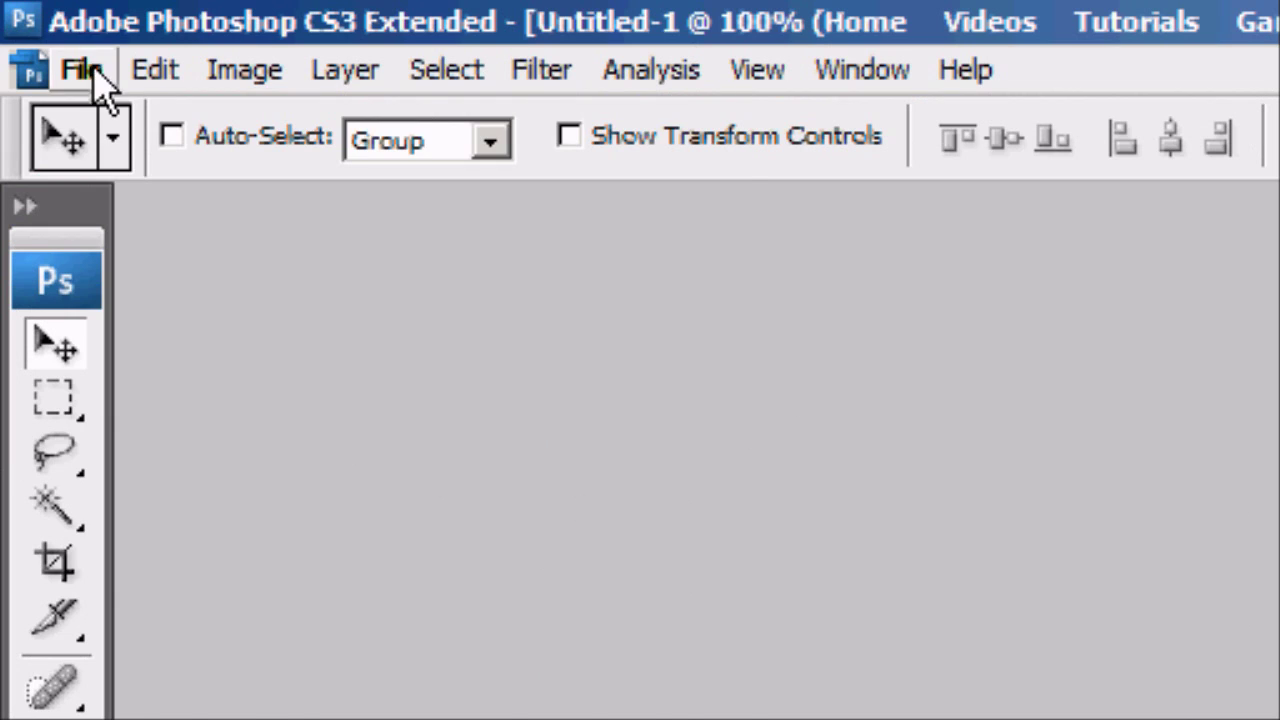
Save the menu image as a non-interlaced PNG copy
click(88, 70)
click(106, 632)
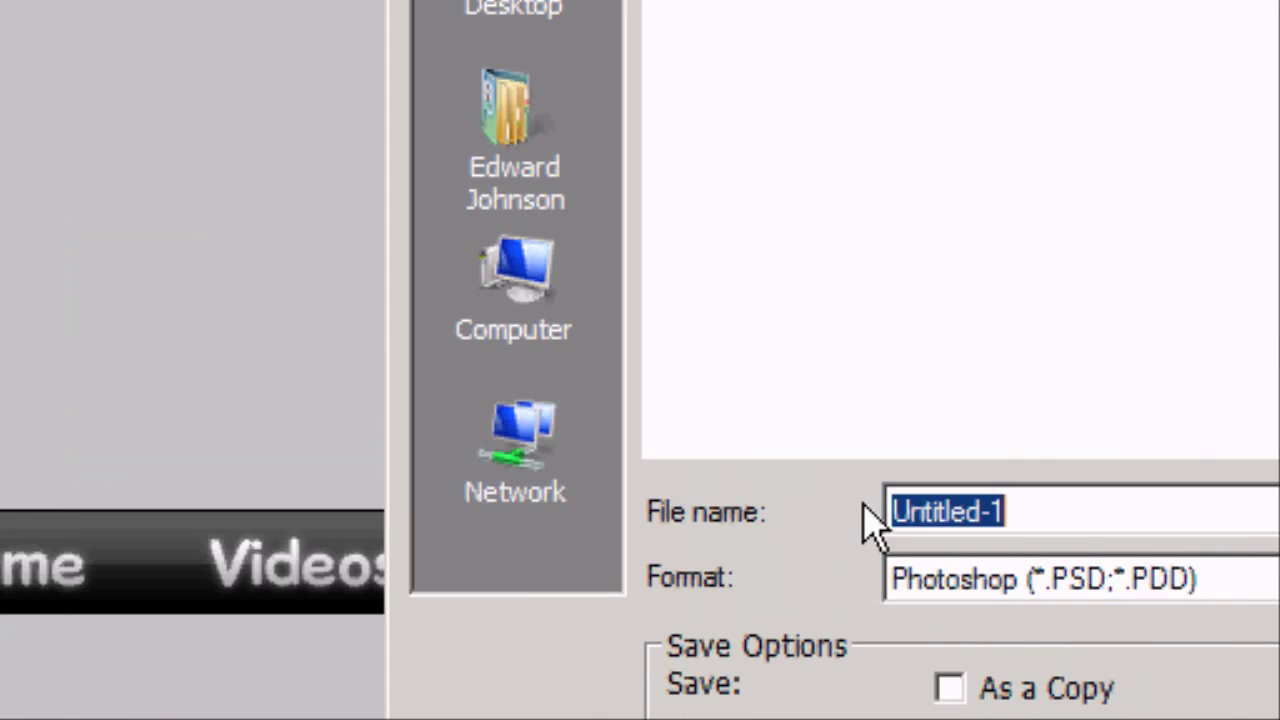
click(960, 580)
click(723, 506)
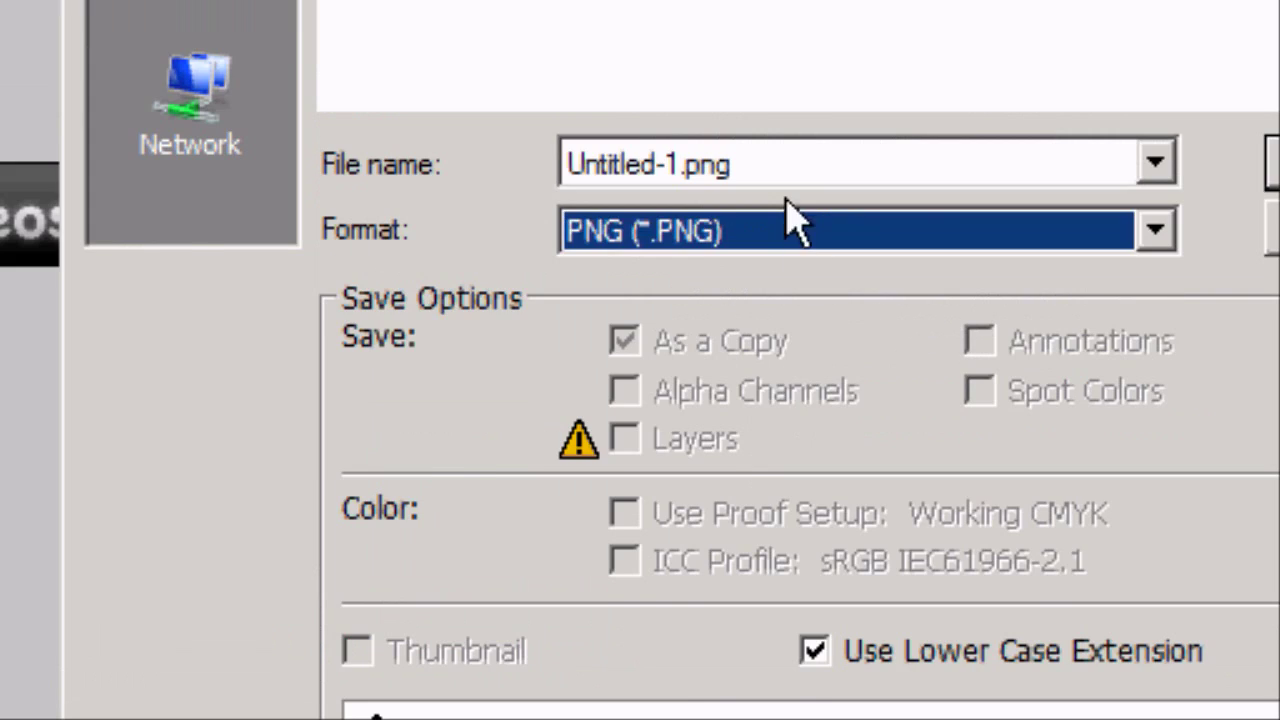
click(772, 165)
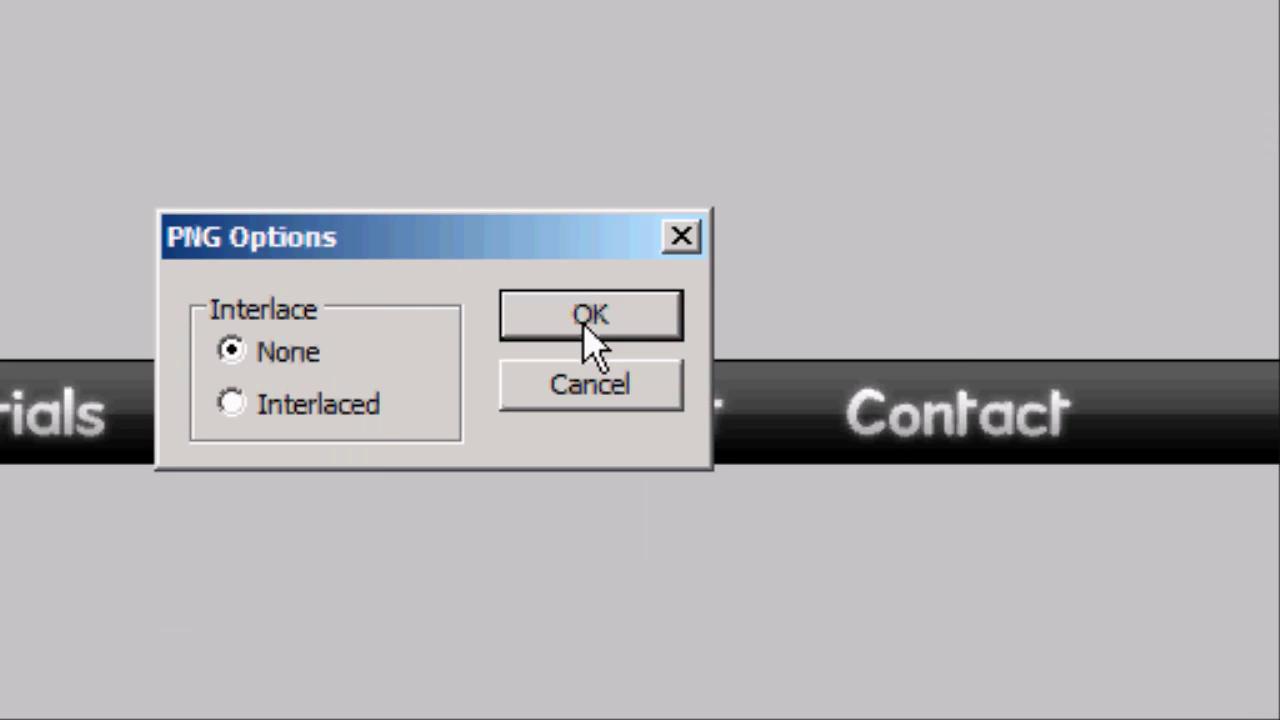
click(592, 309)
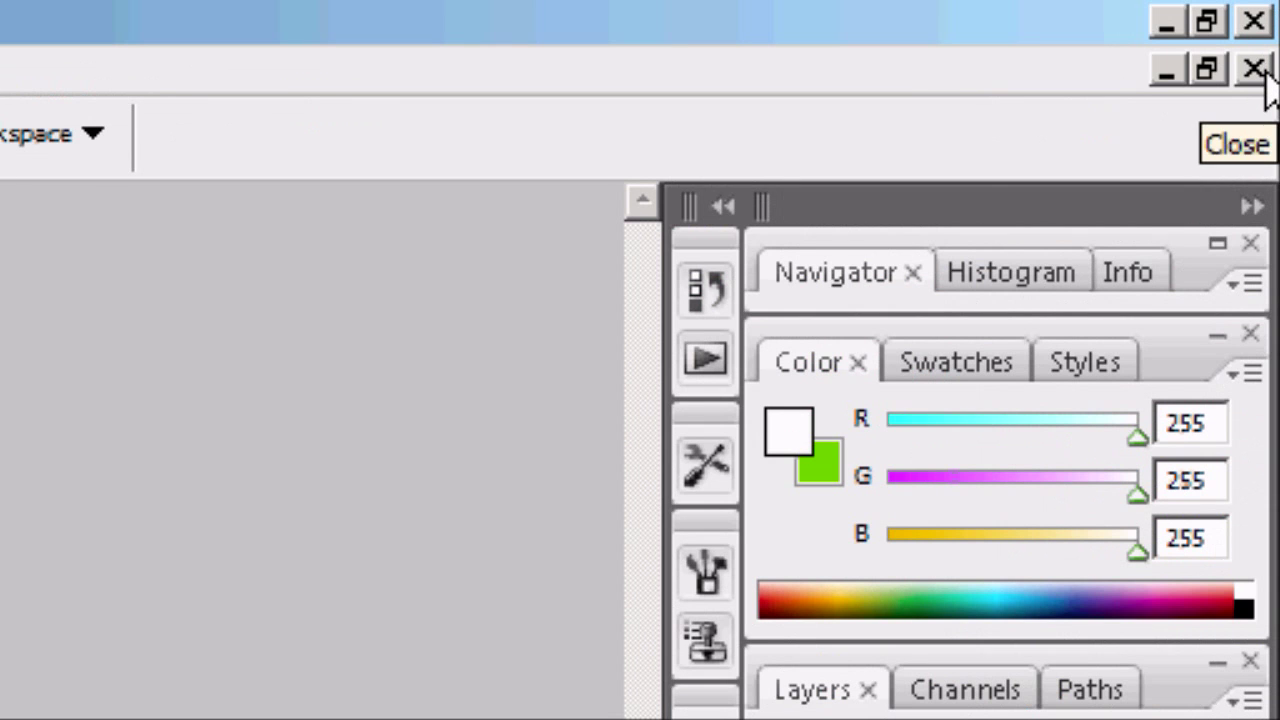
Close the Untitled-1 document without saving and quit Photoshop
click(1258, 68)
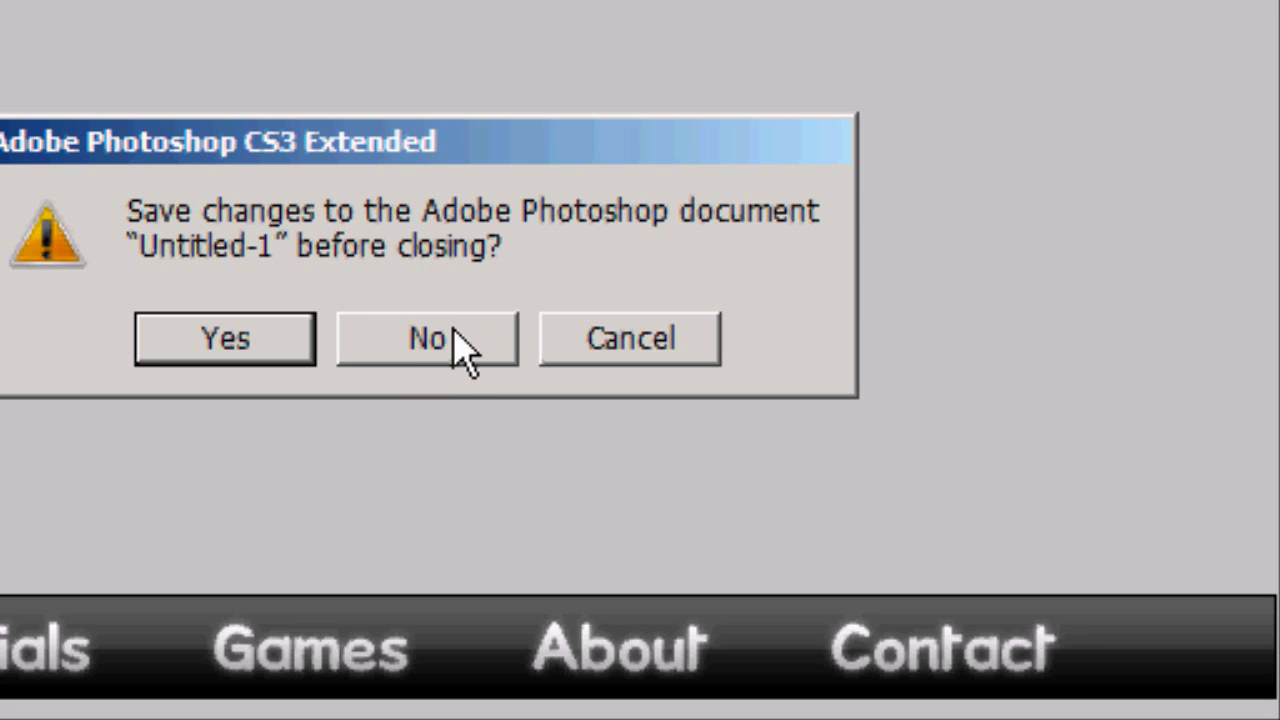
click(455, 340)
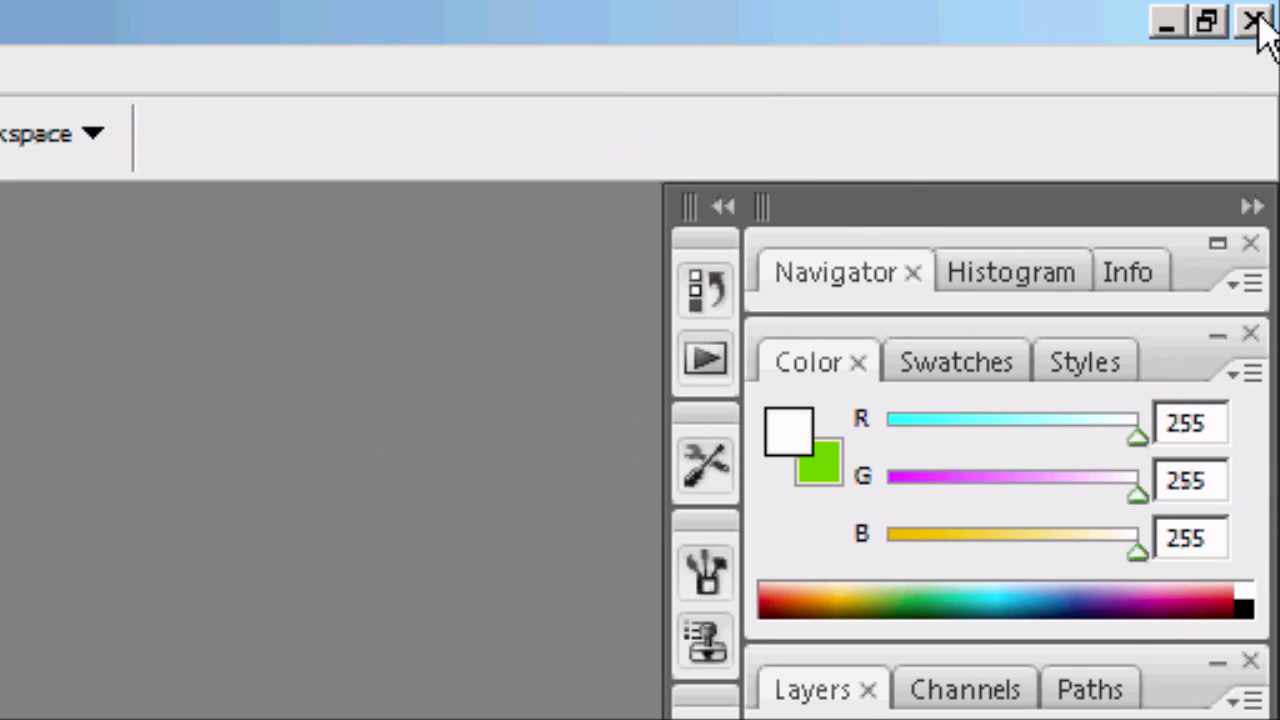
click(1258, 22)
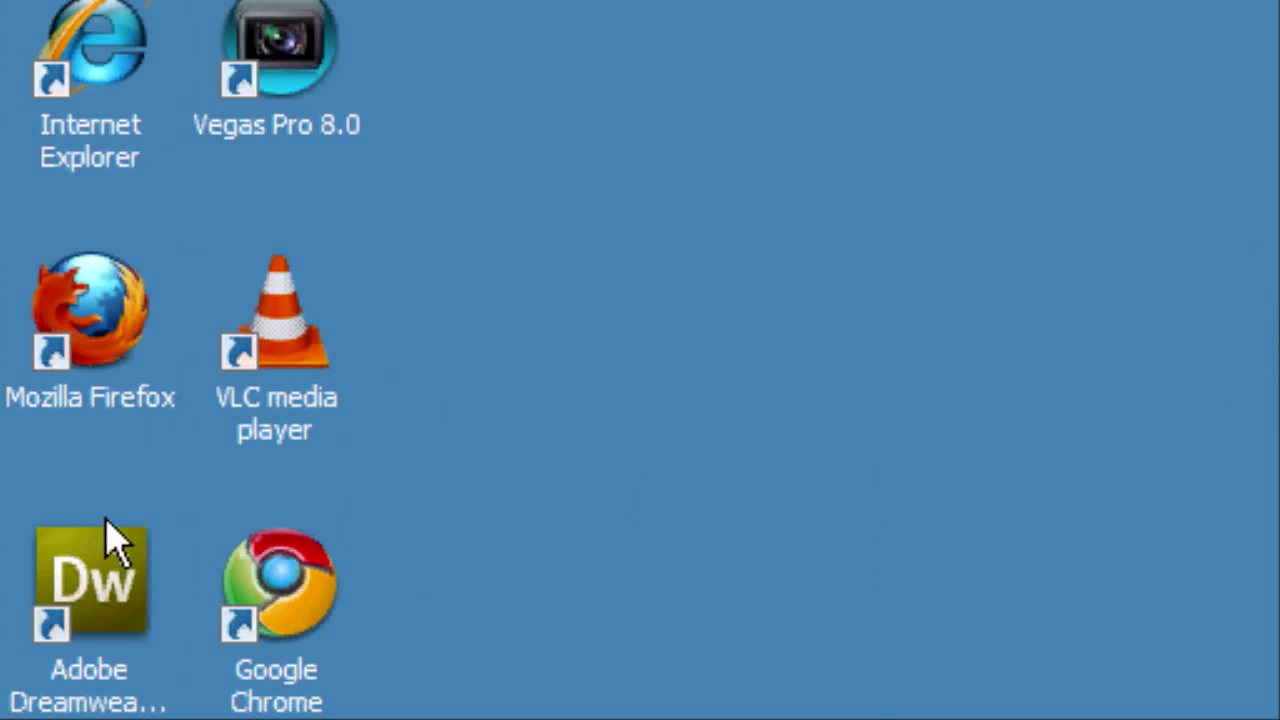
Launch Dreamweaver and create a new blank HTML page in Design view
double_click(112, 550)
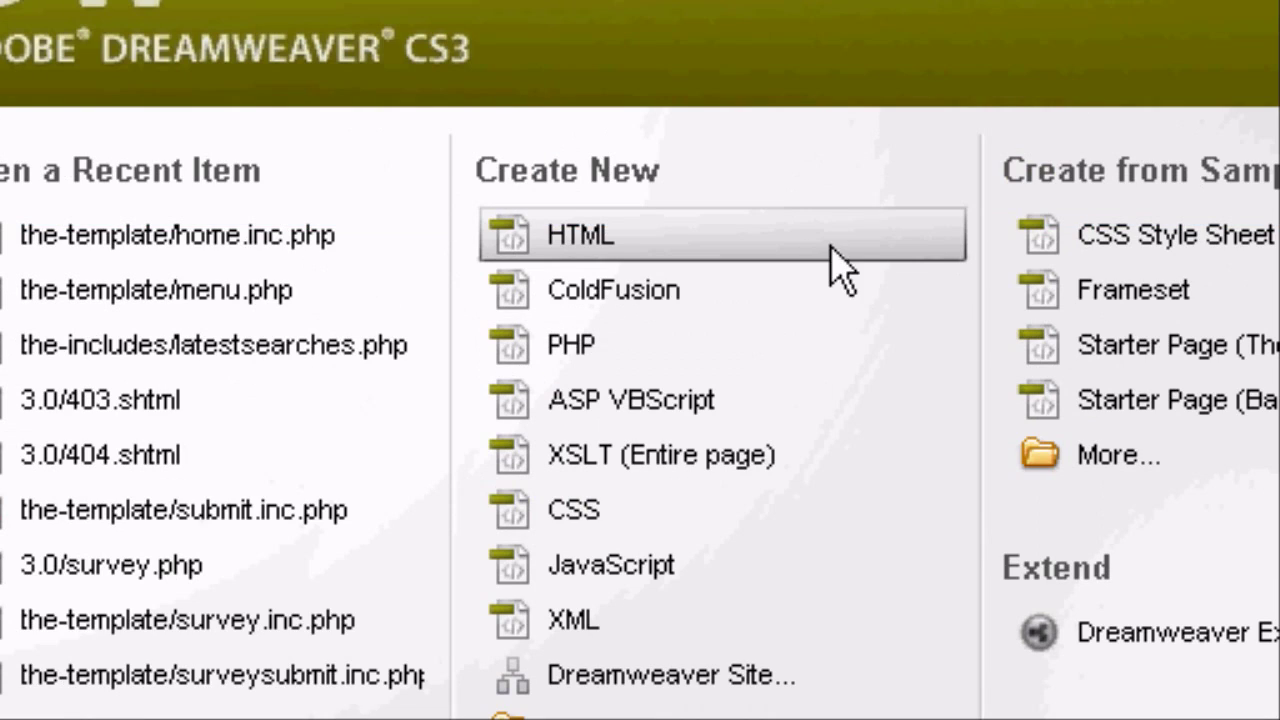
click(940, 265)
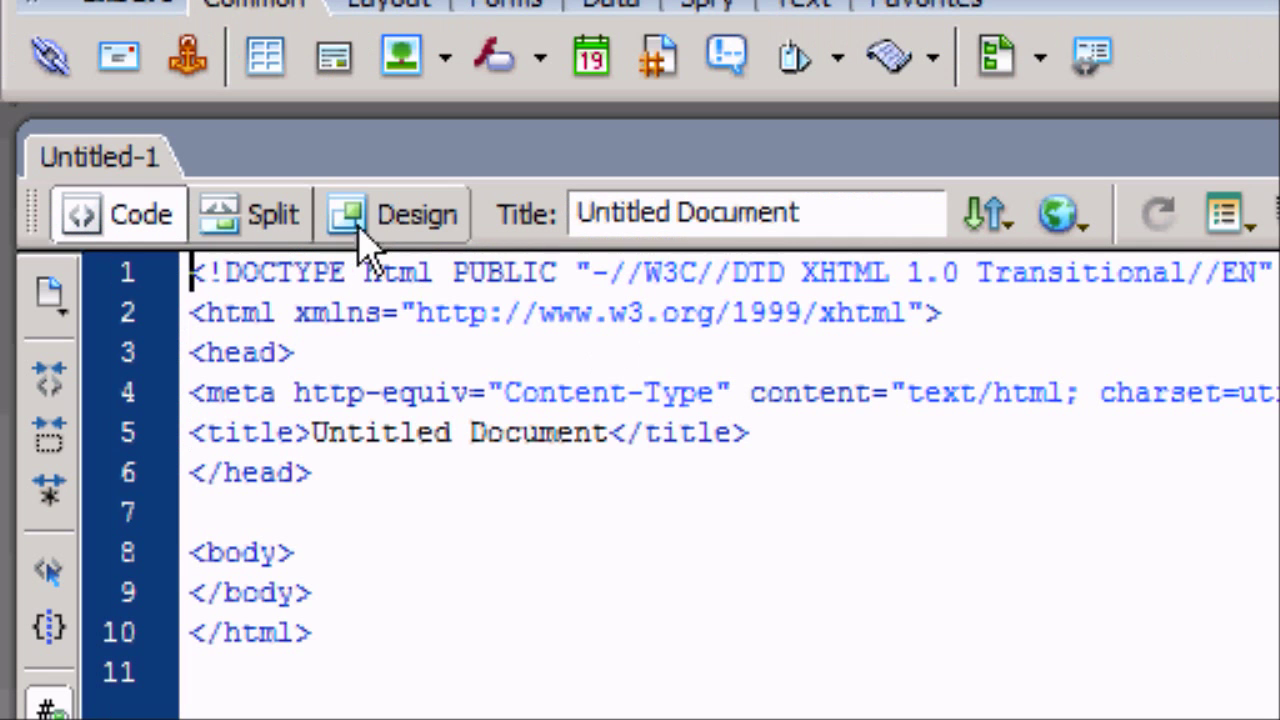
click(395, 226)
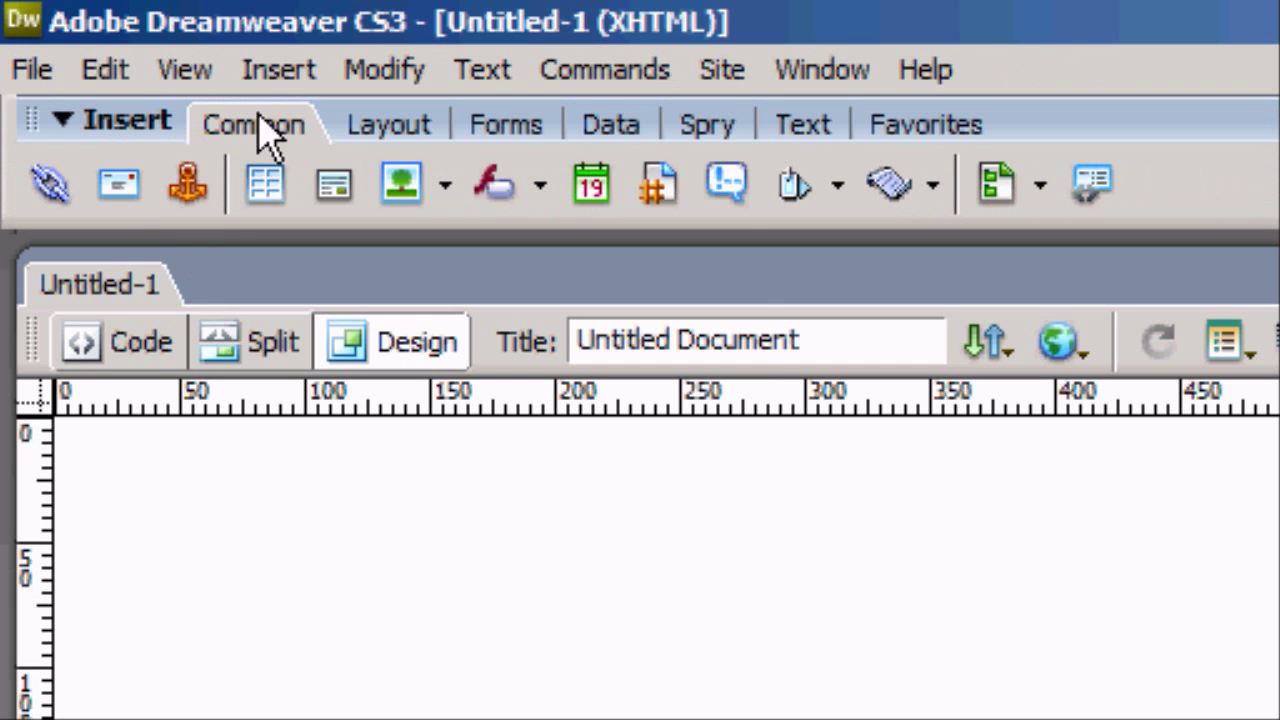
Insert a table with 2 rows, 1 column and 900 pixels width
click(276, 70)
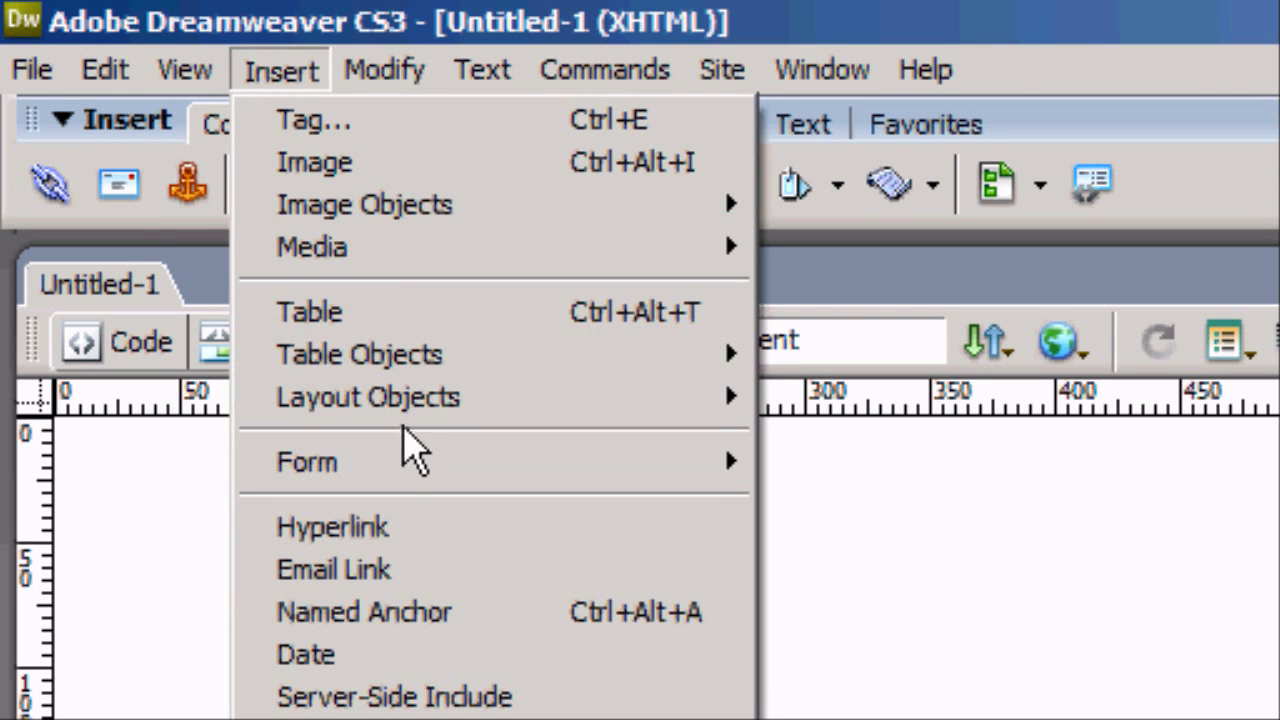
click(668, 325)
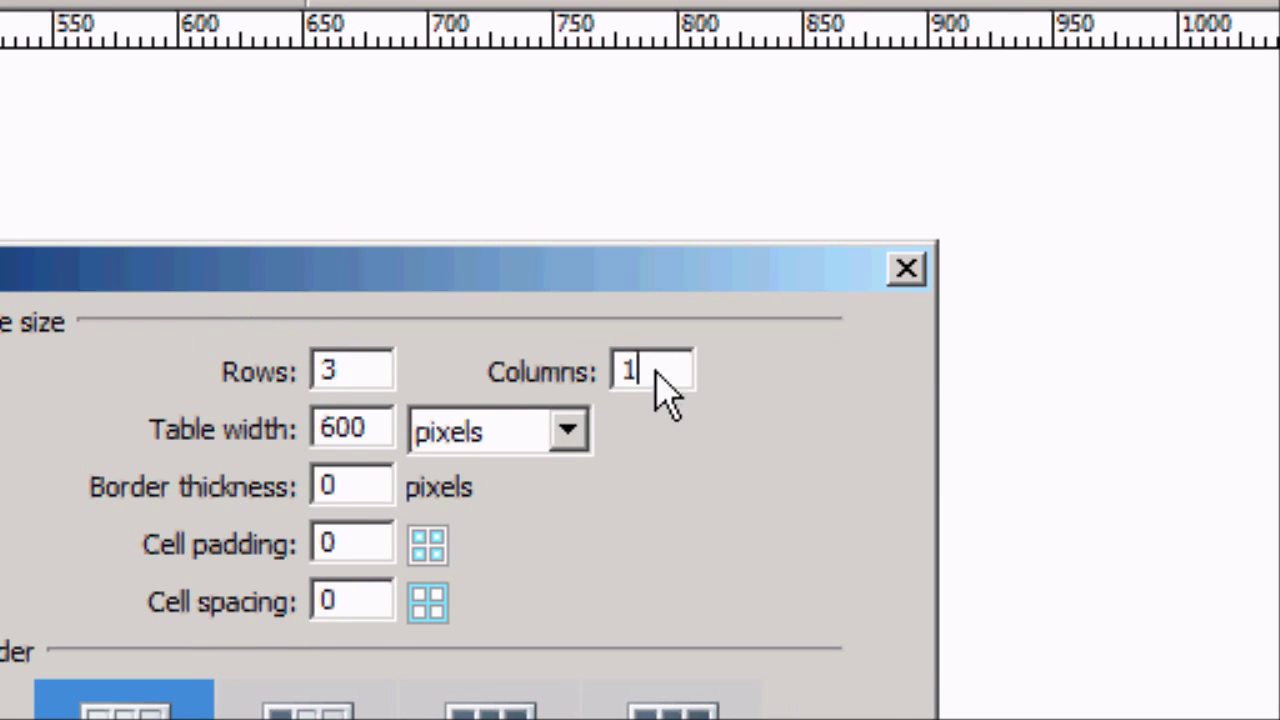
drag(656, 373, 592, 365)
drag(352, 385, 315, 378)
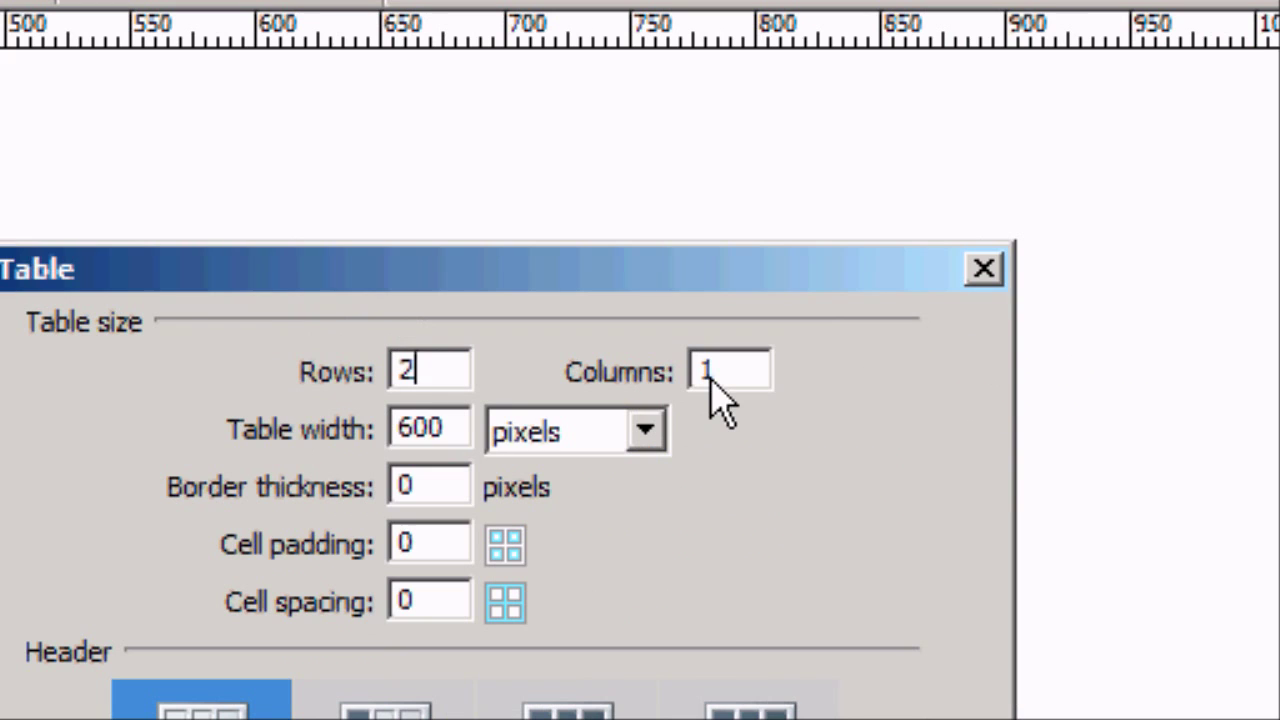
drag(445, 428, 398, 452)
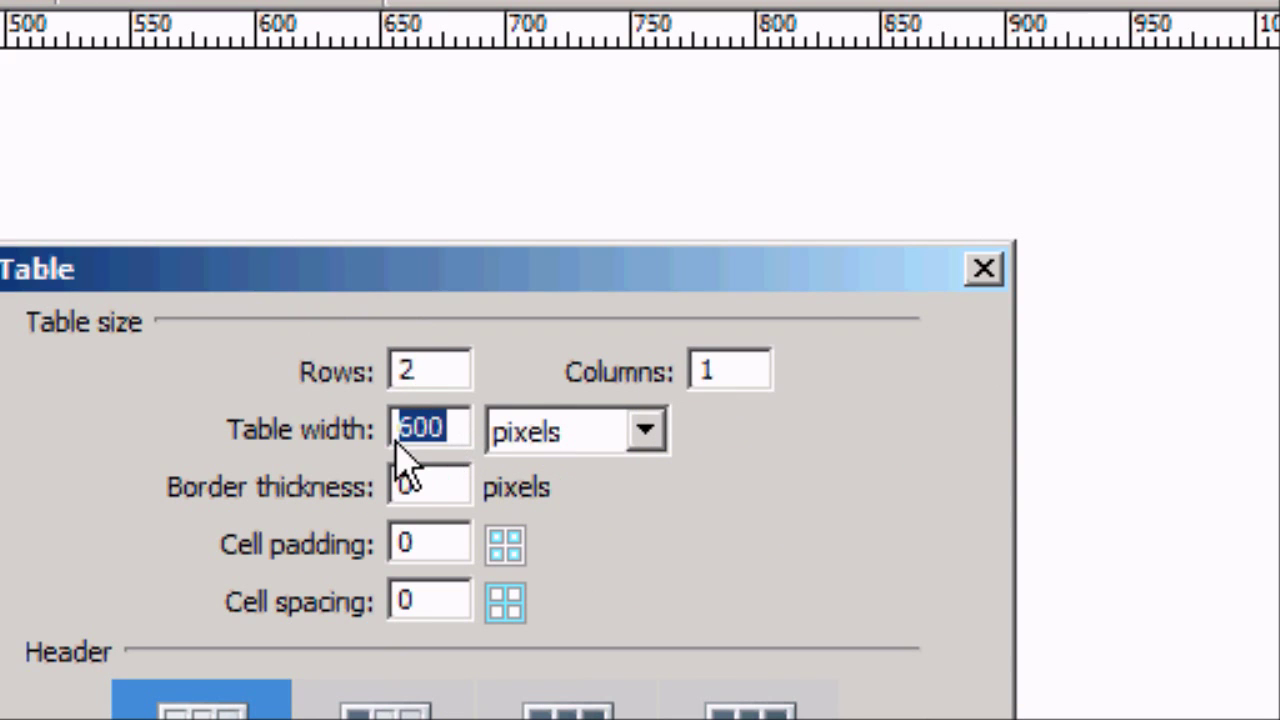
text(900)
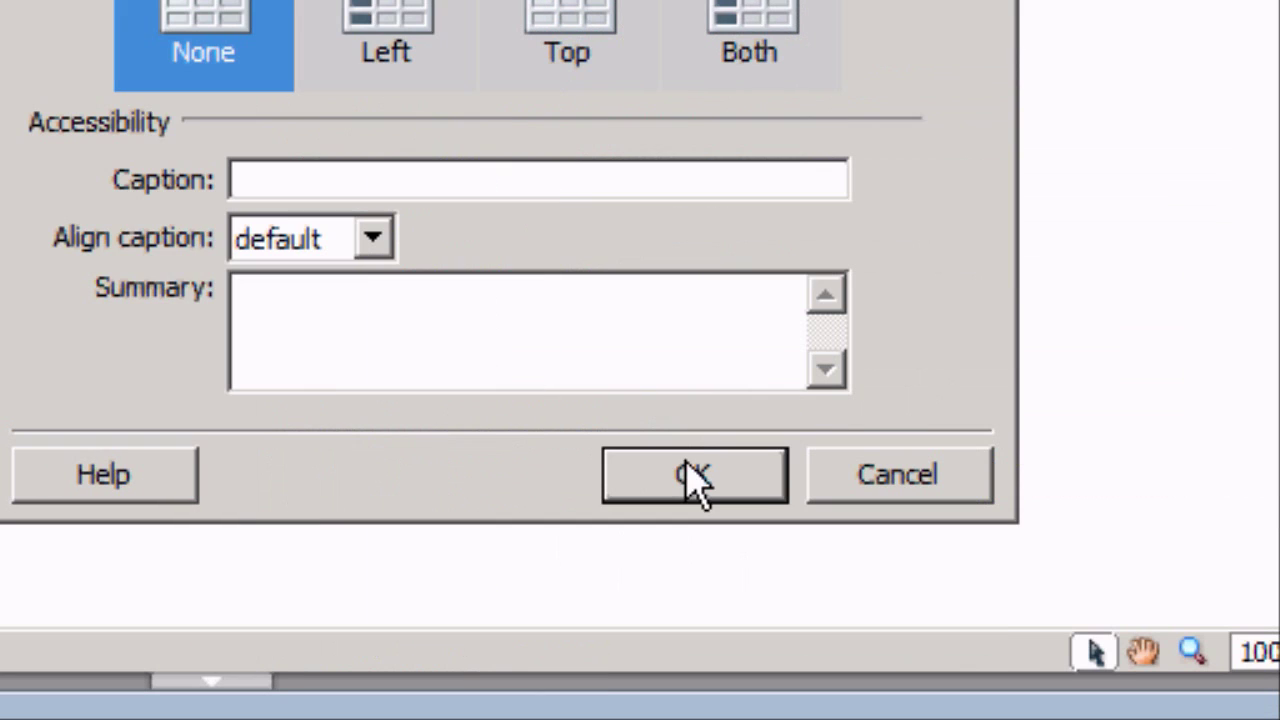
click(695, 478)
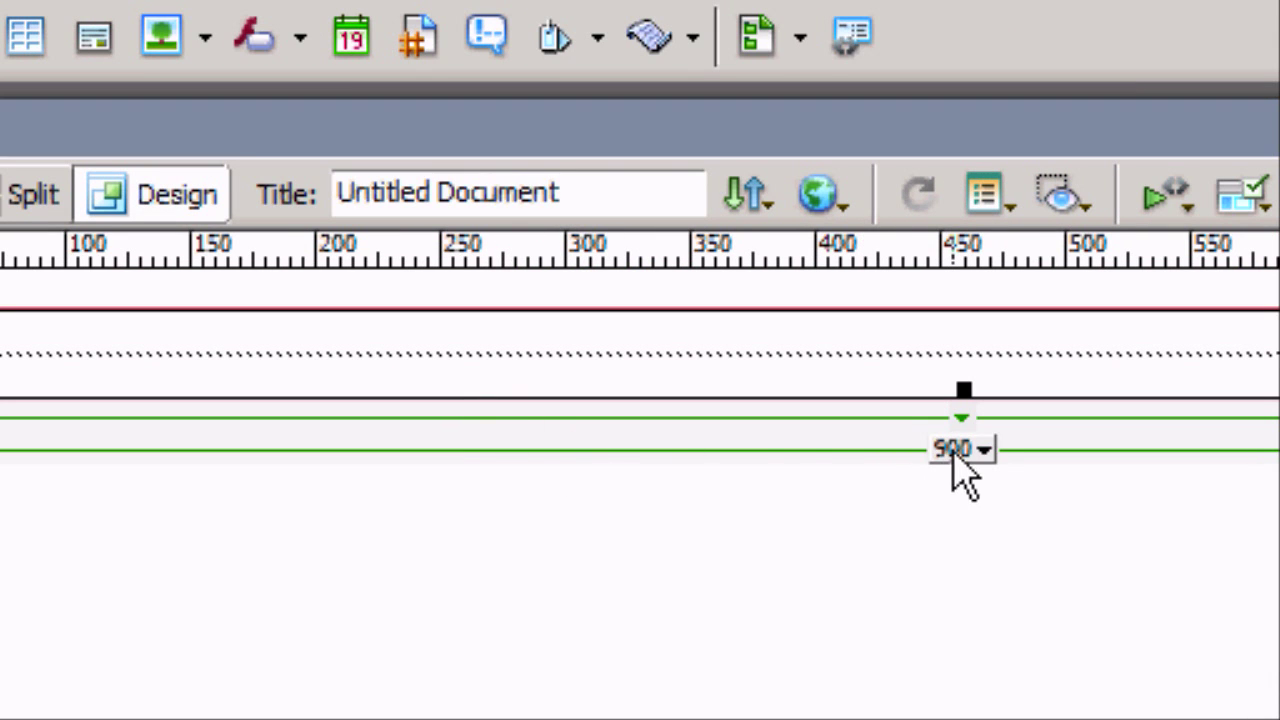
Select the whole table and set its Align to Center in the Property inspector
click(955, 450)
click(918, 458)
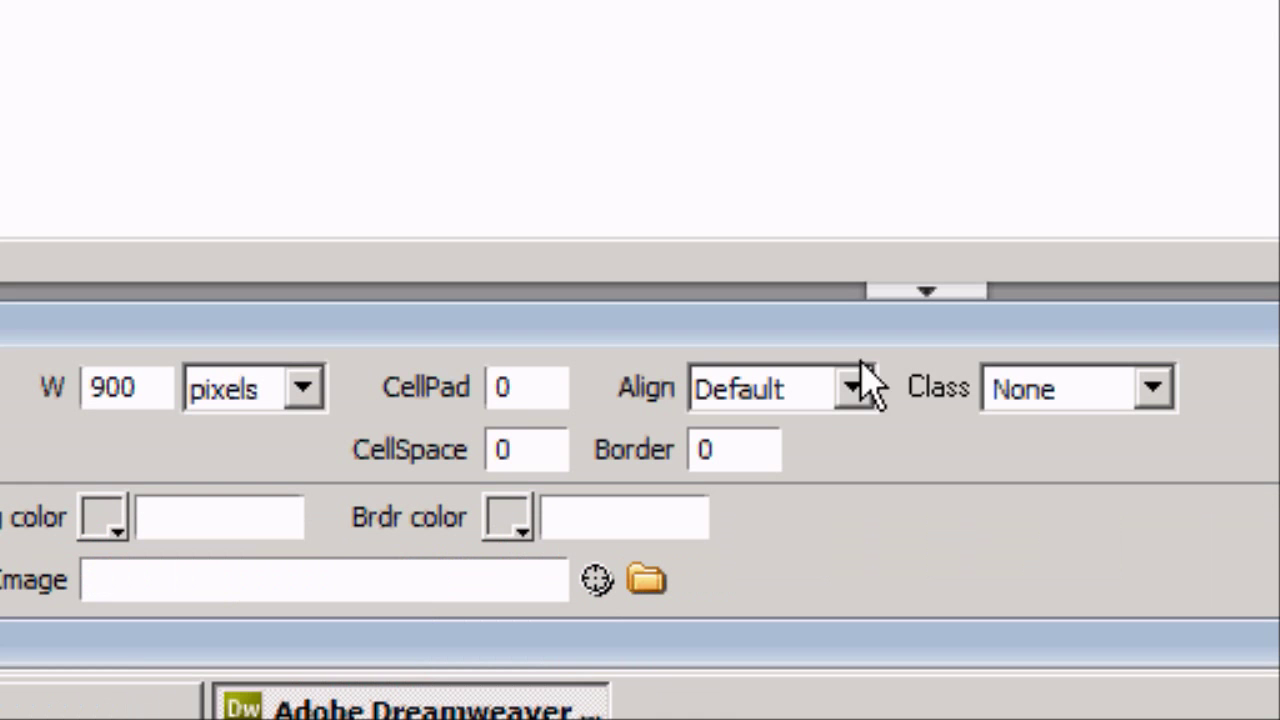
click(852, 388)
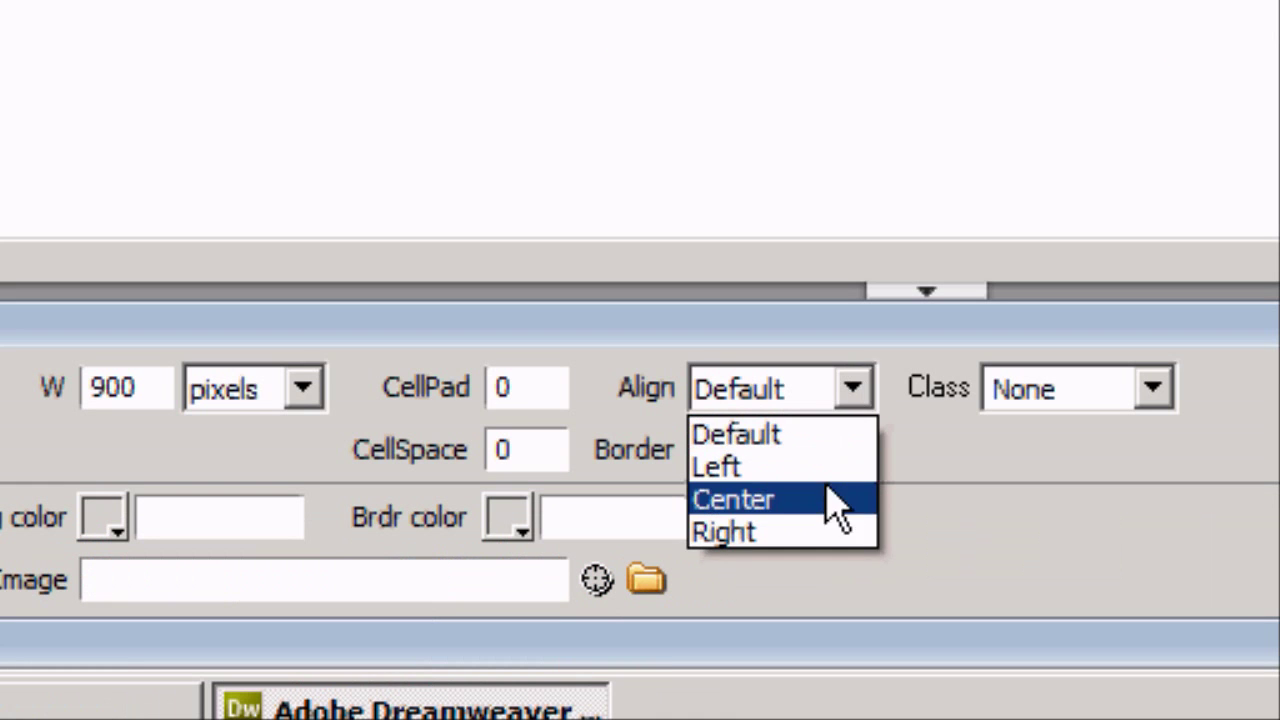
click(830, 494)
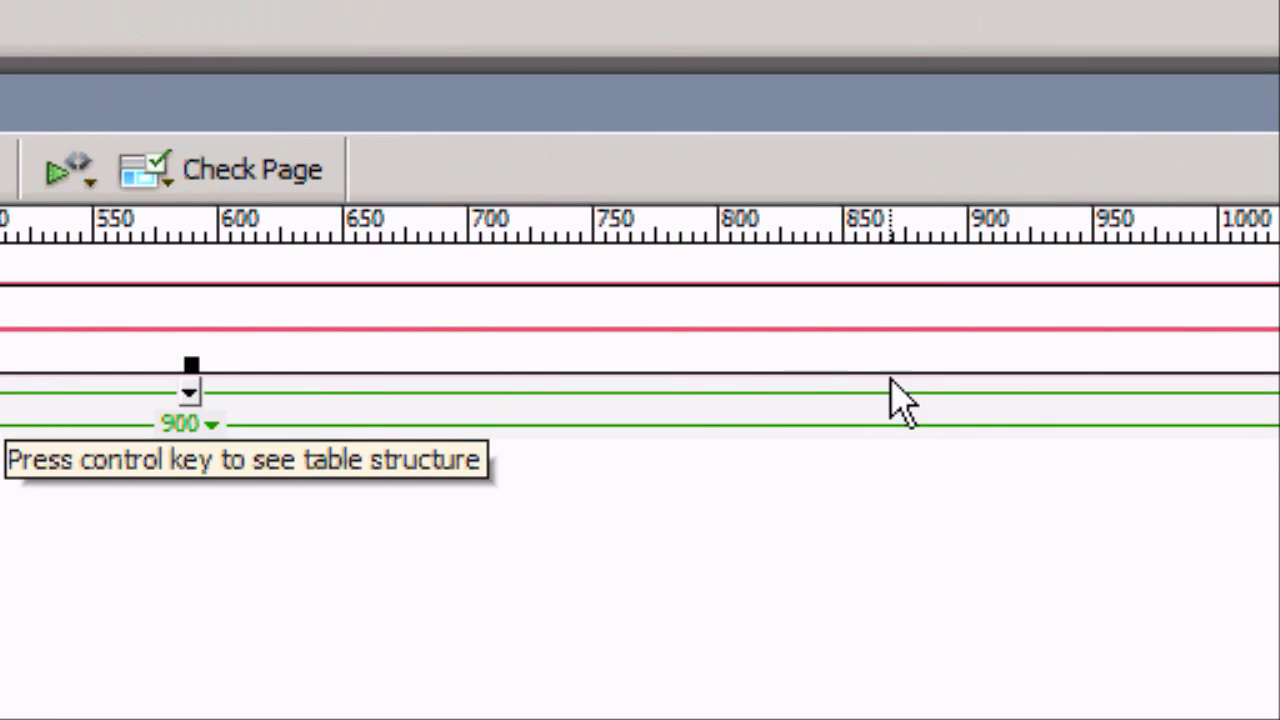
click(392, 357)
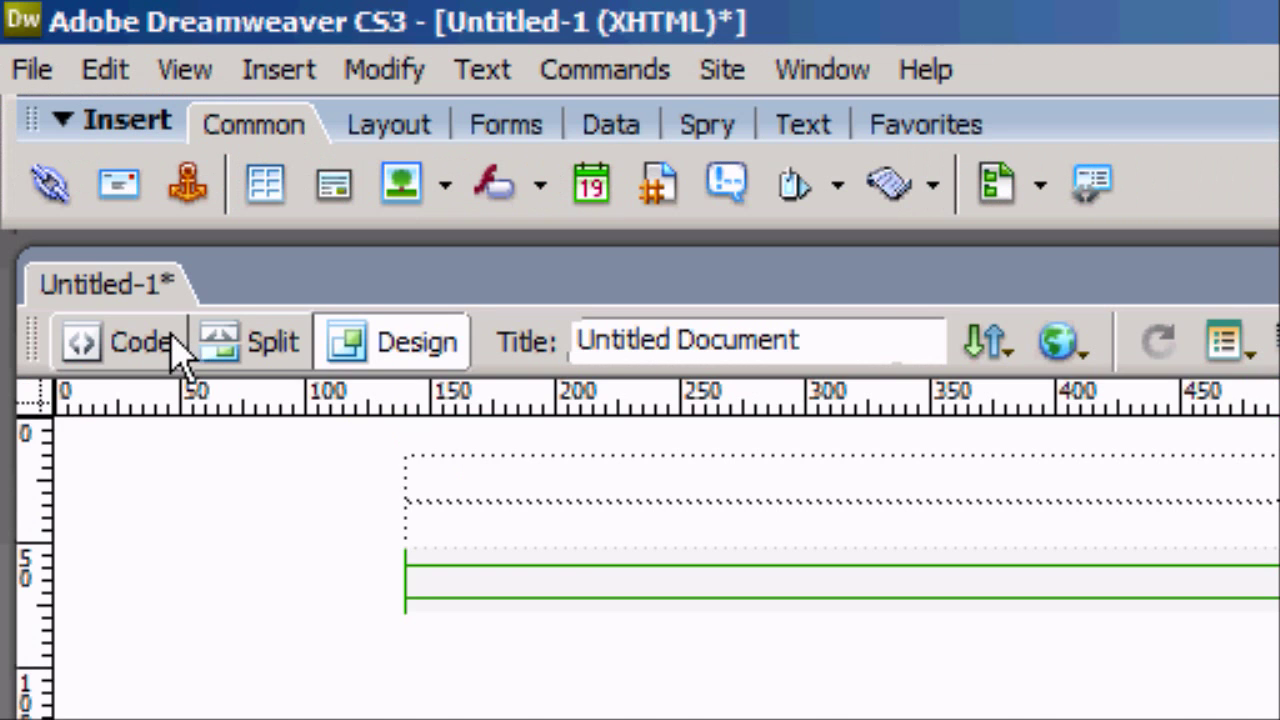
In Code view, open a <style type="text/css"> tag on a new line after <head>
click(105, 169)
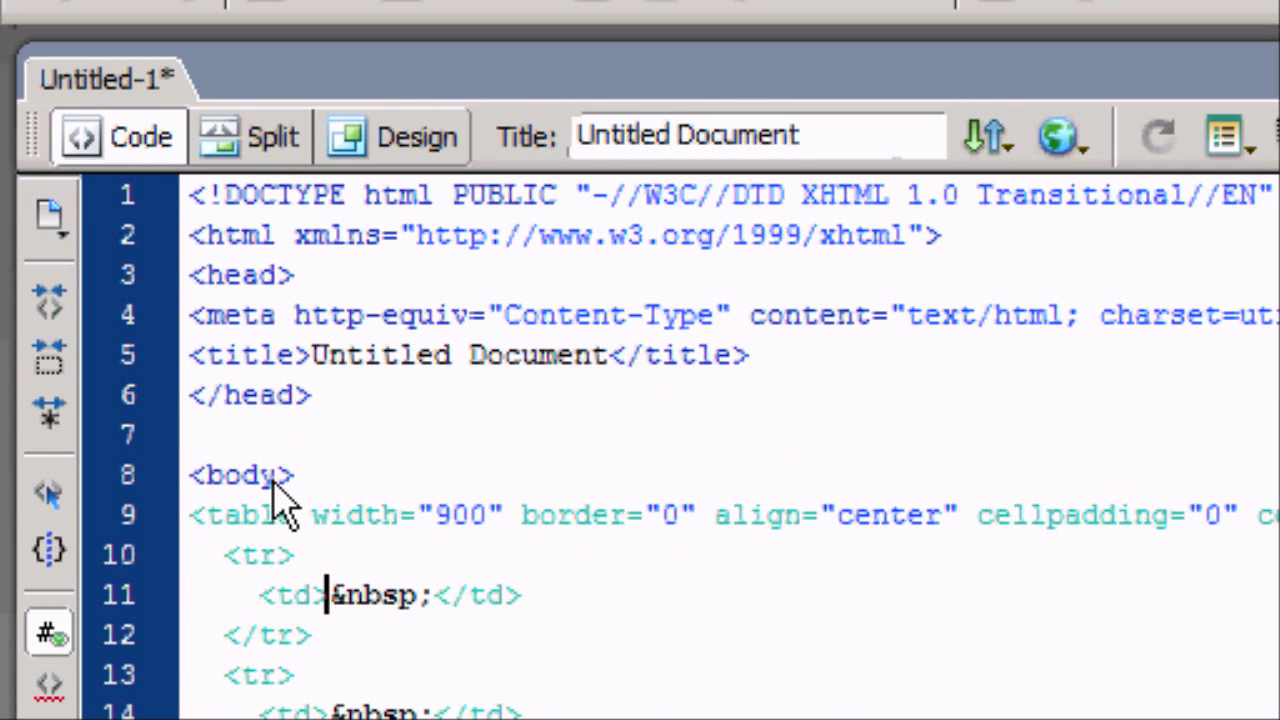
click(318, 280)
key(Return)
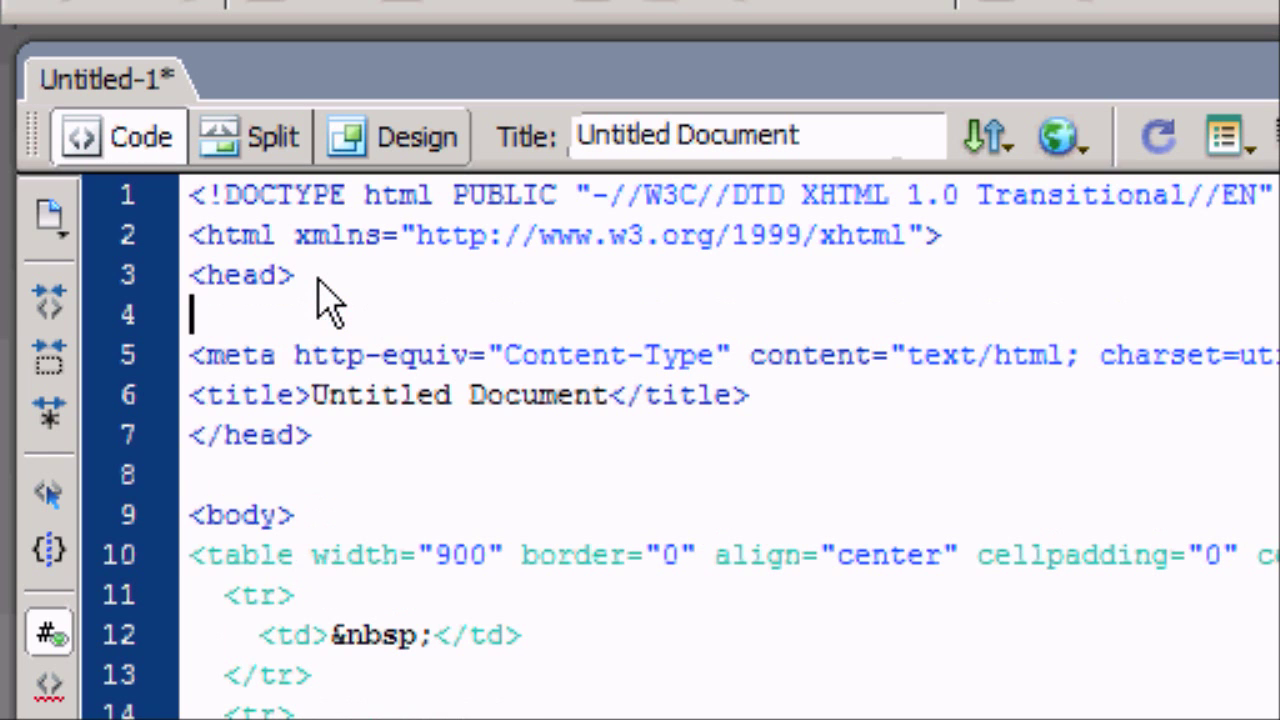
text(<style ty)
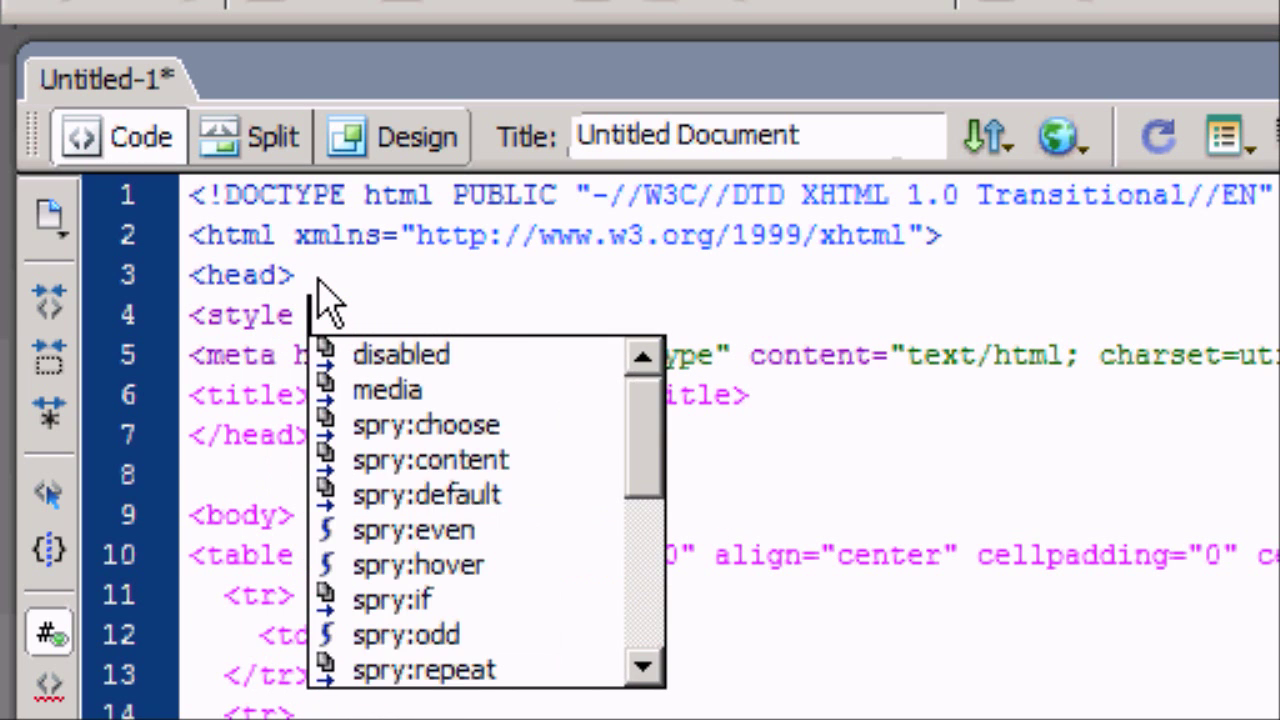
key(Return)
key(Down)
key(Return)
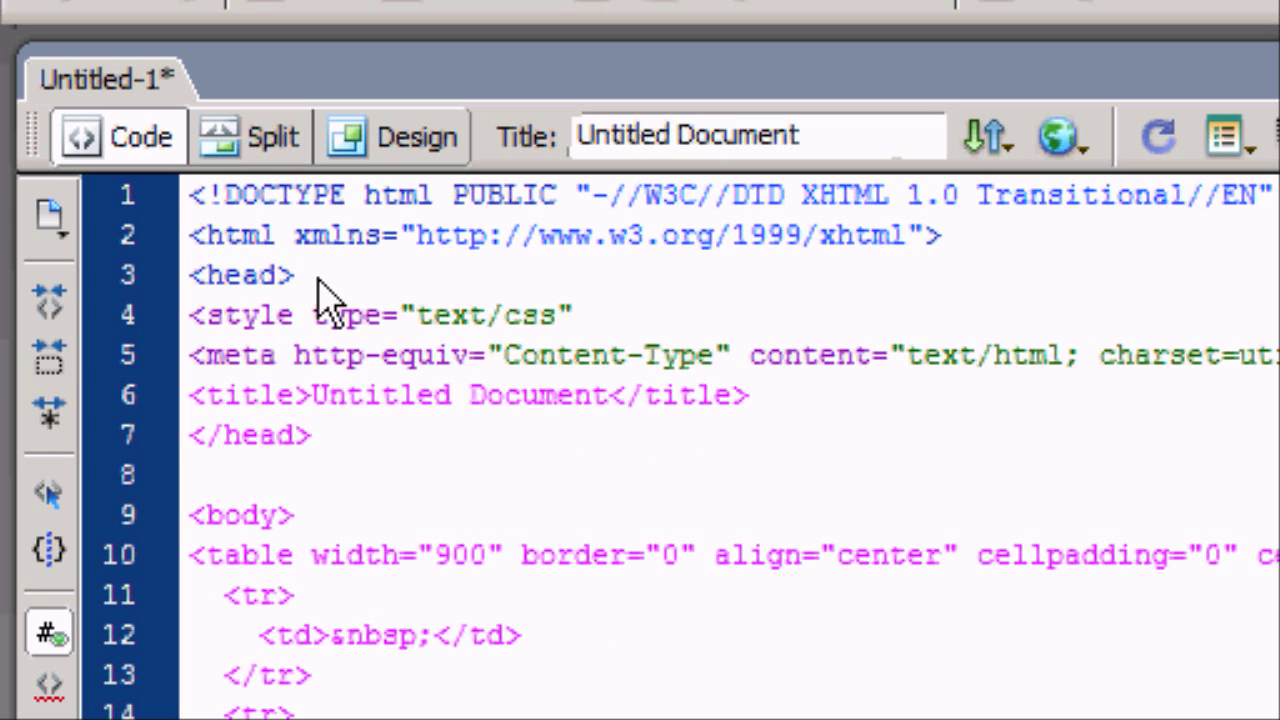
text(>)
Add the rule body {margin: 0px;}, close with </style>, and return to Design view
key(Return)
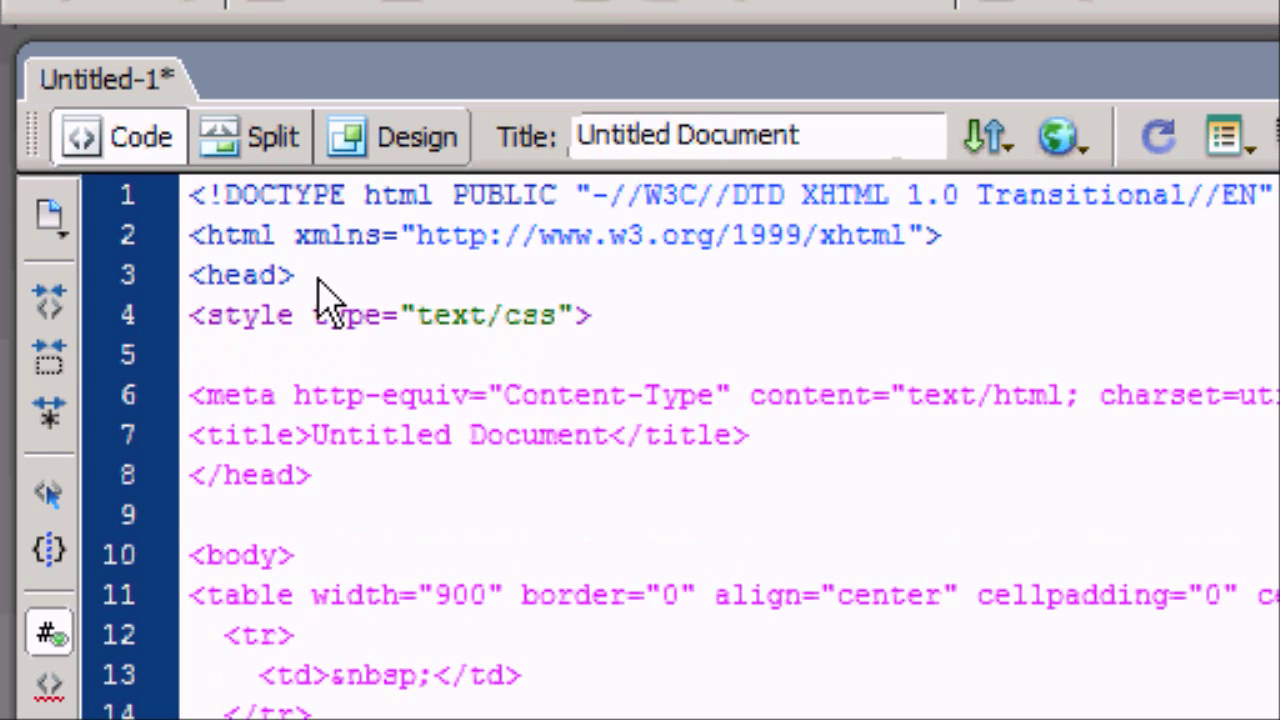
text(body )
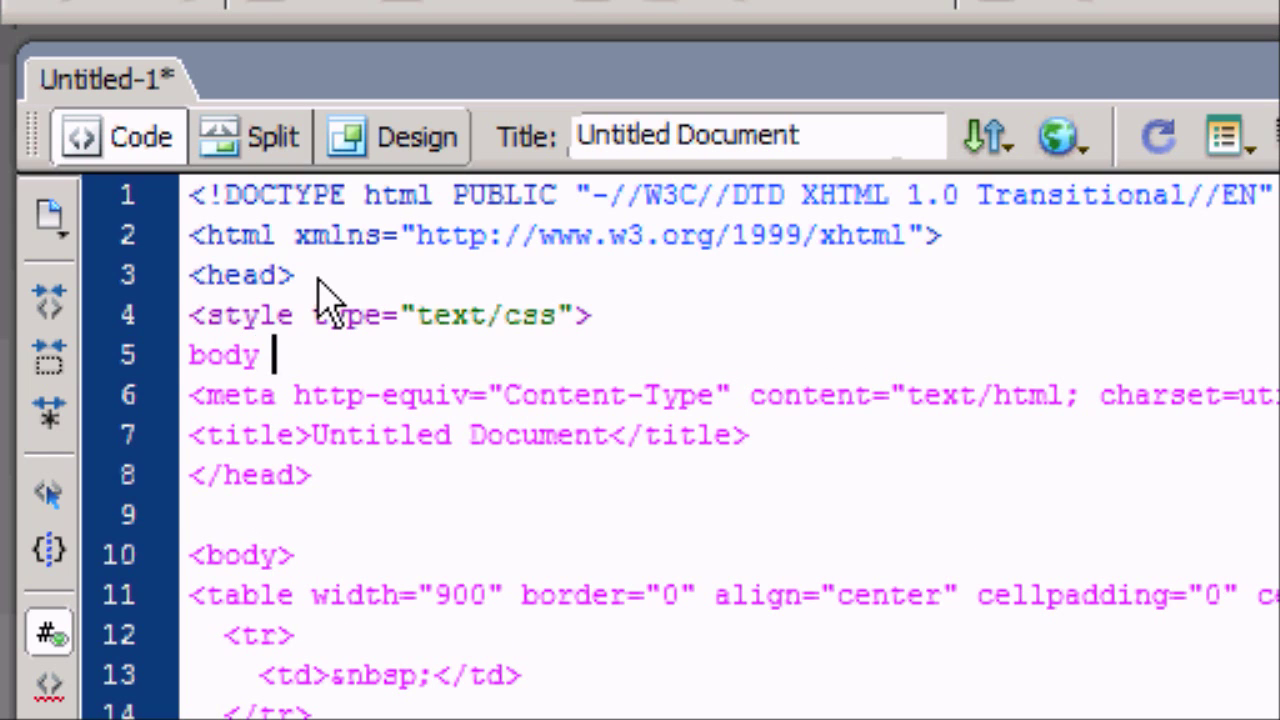
text({b)
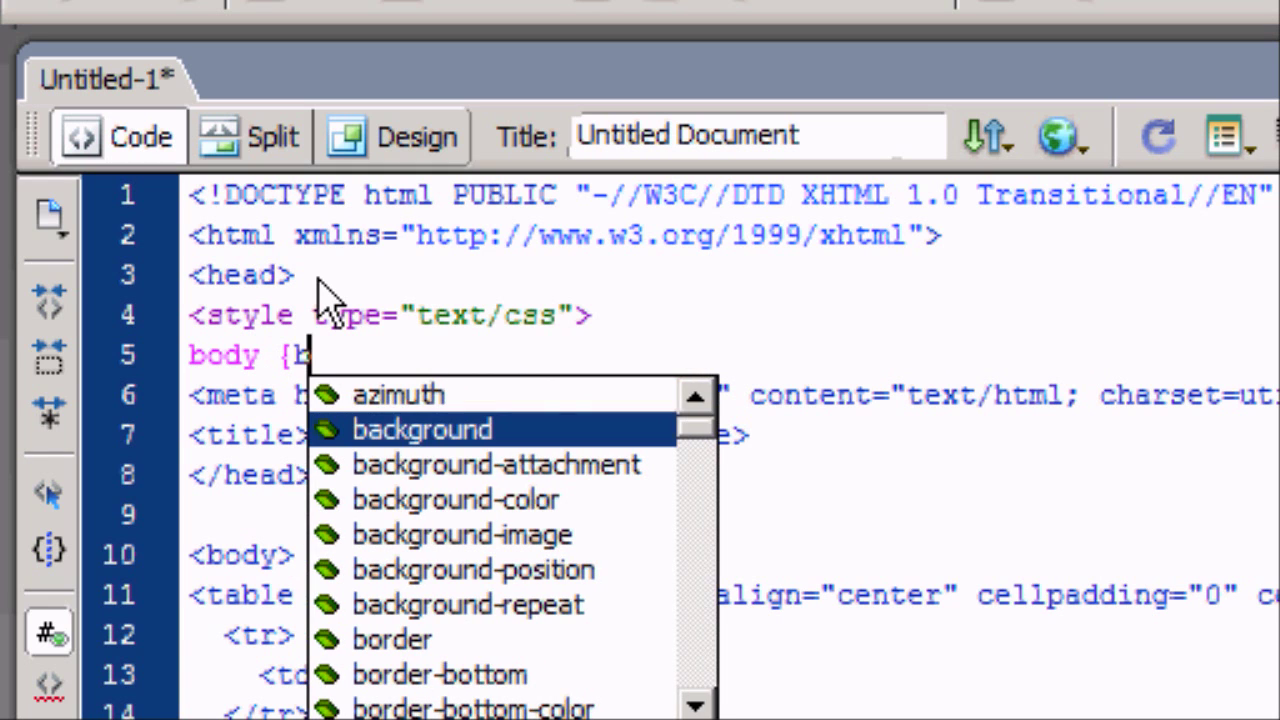
key(BackSpace)
text(mar)
key(Return)
text(0px;)
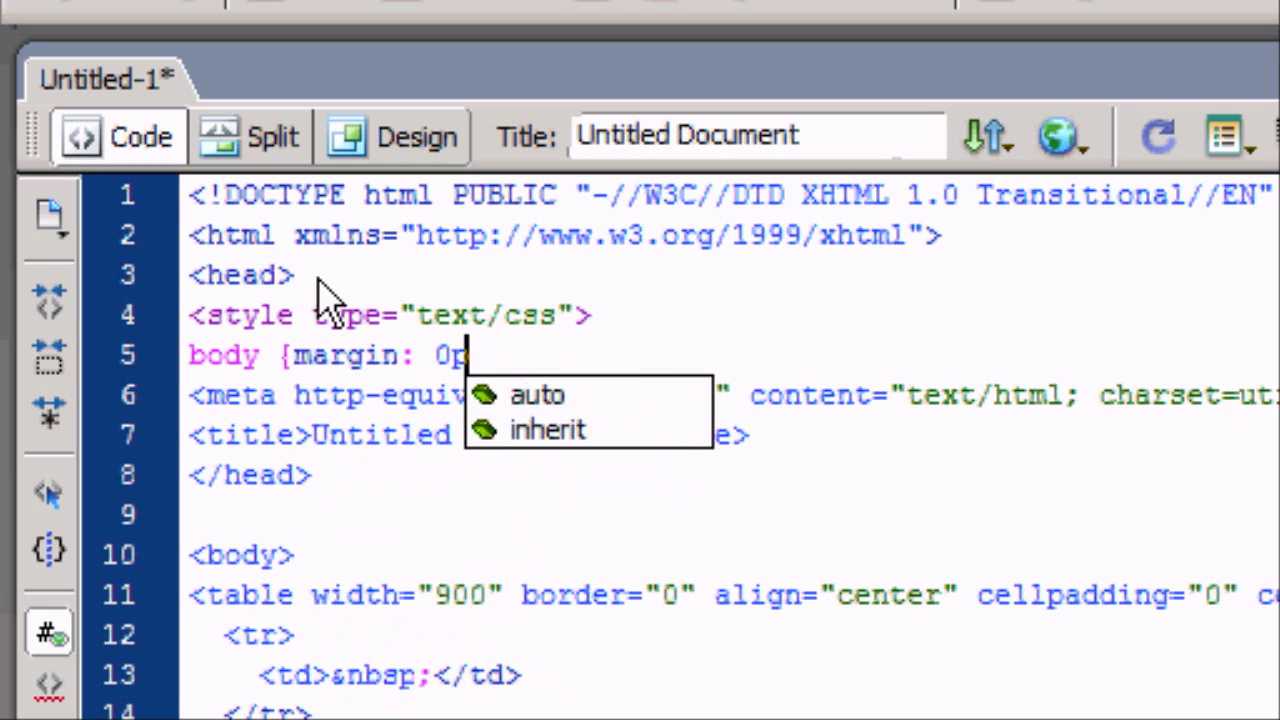
text(})
key(Return)
text(</style>)
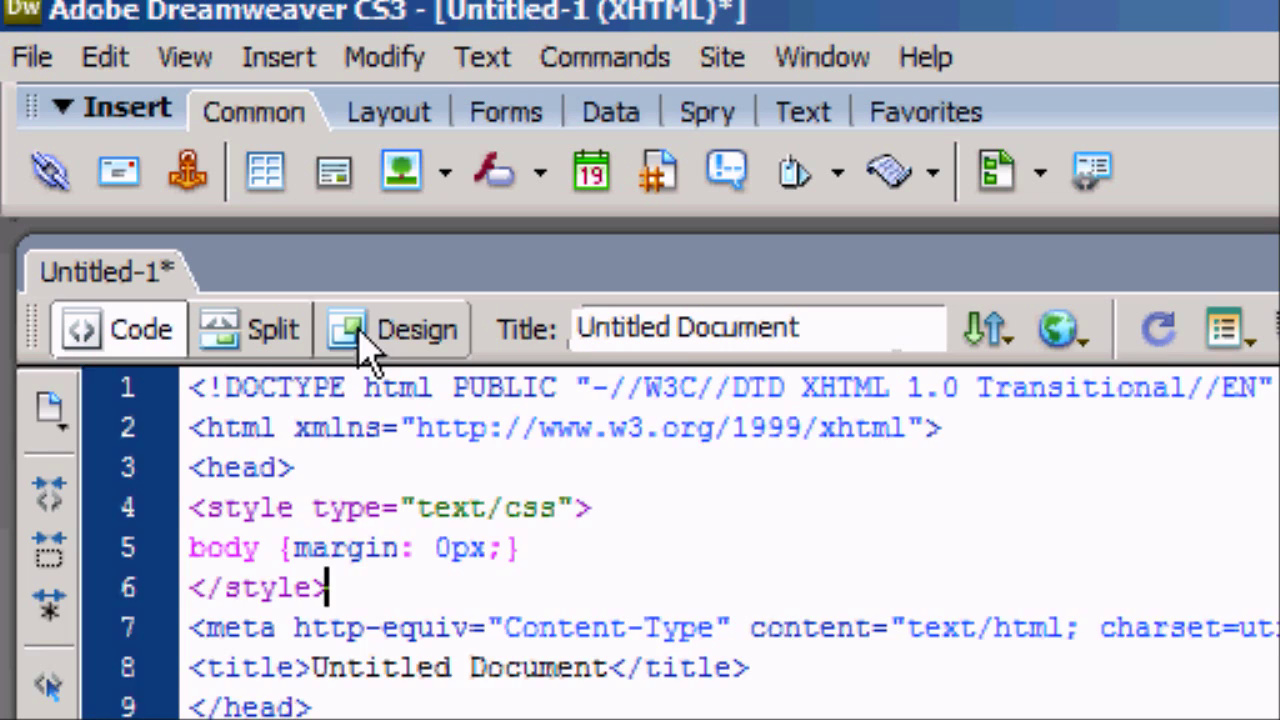
click(380, 95)
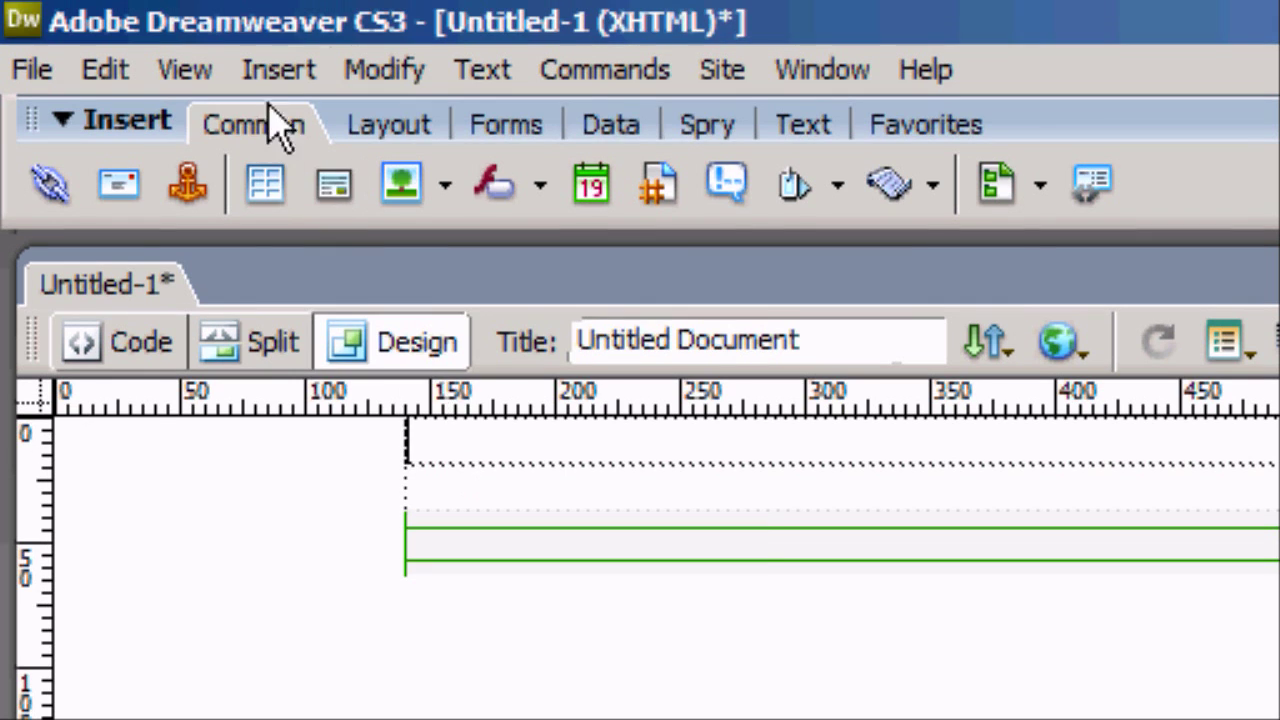
Insert Banner from Desktop > Website into the top table row, skipping accessibility attributes
click(280, 59)
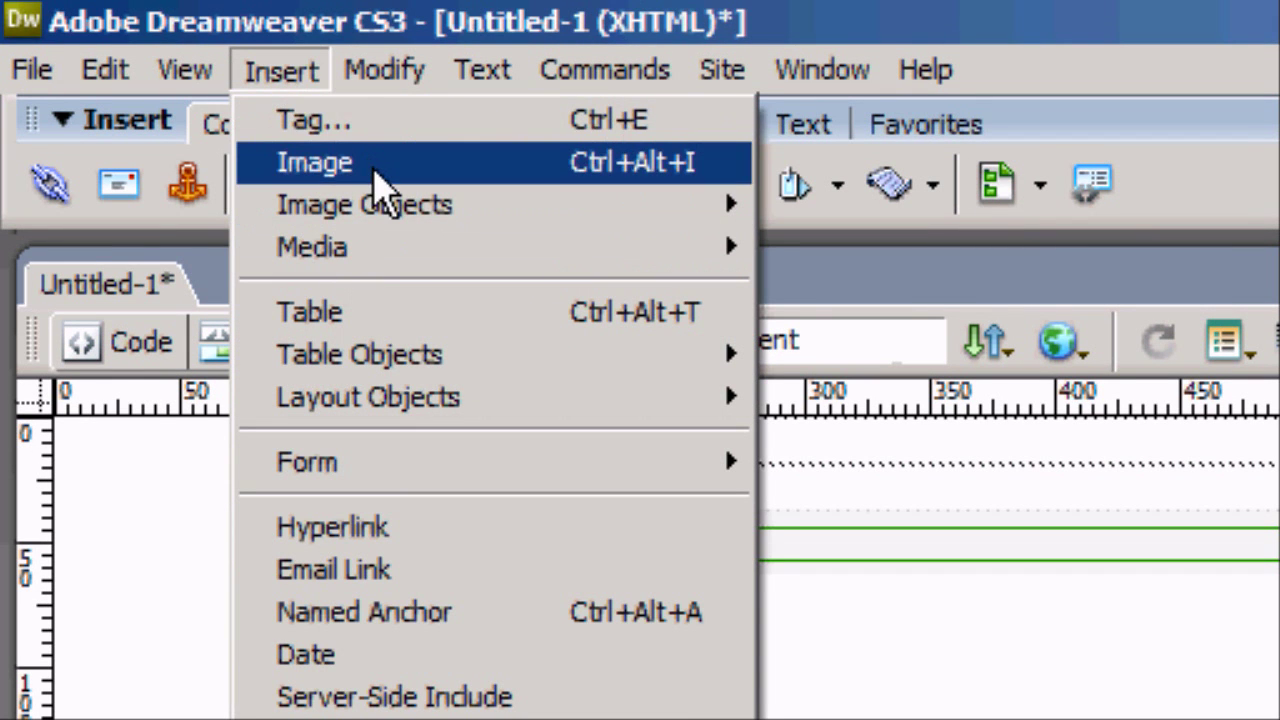
click(395, 165)
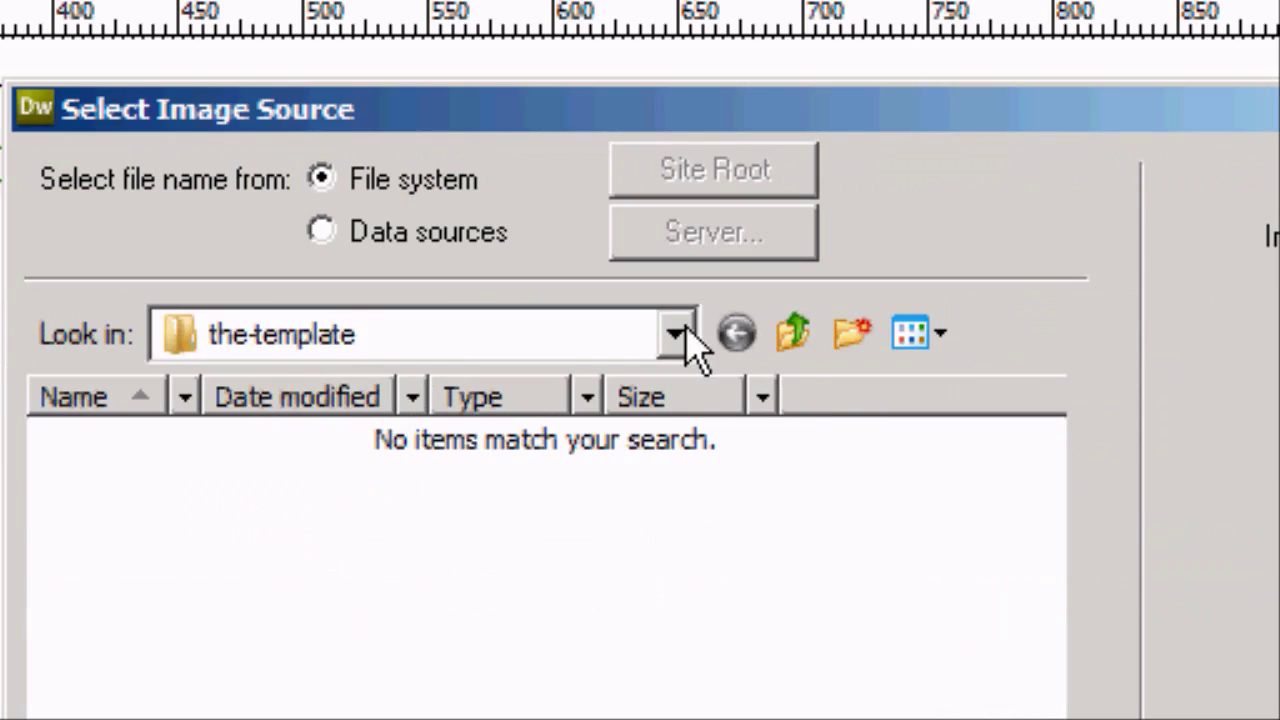
click(676, 335)
click(414, 386)
click(580, 560)
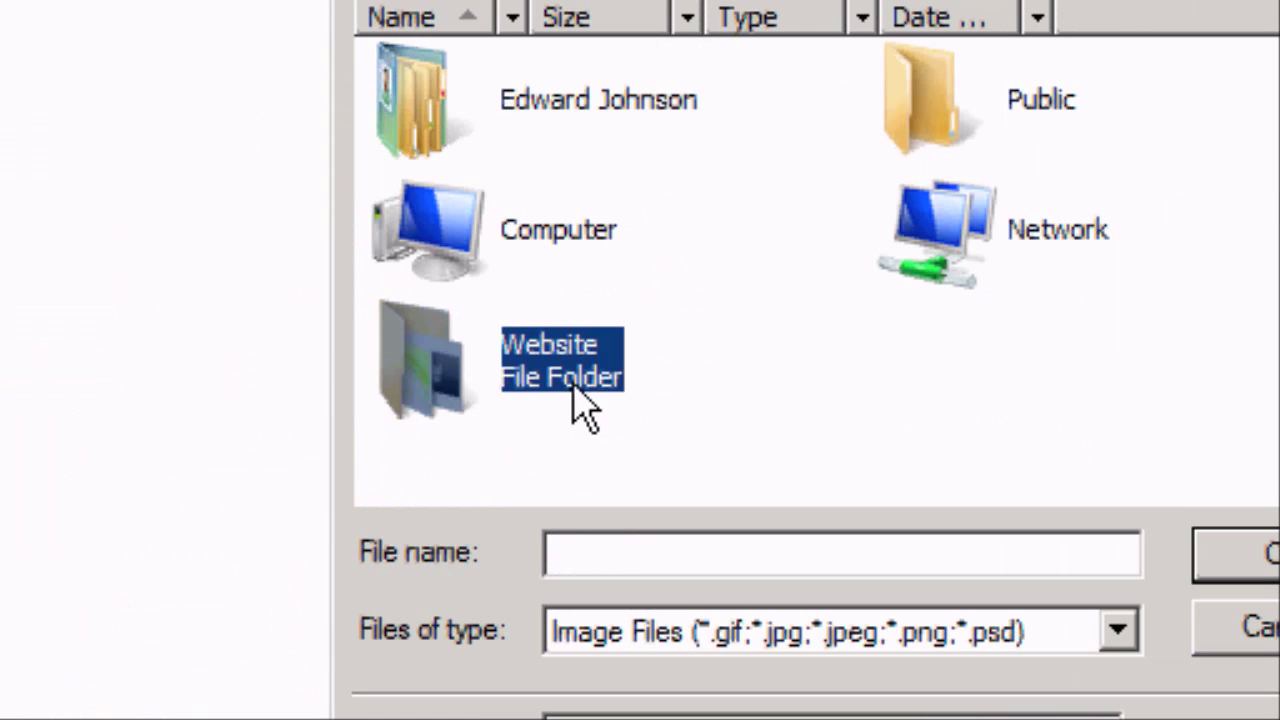
double_click(574, 390)
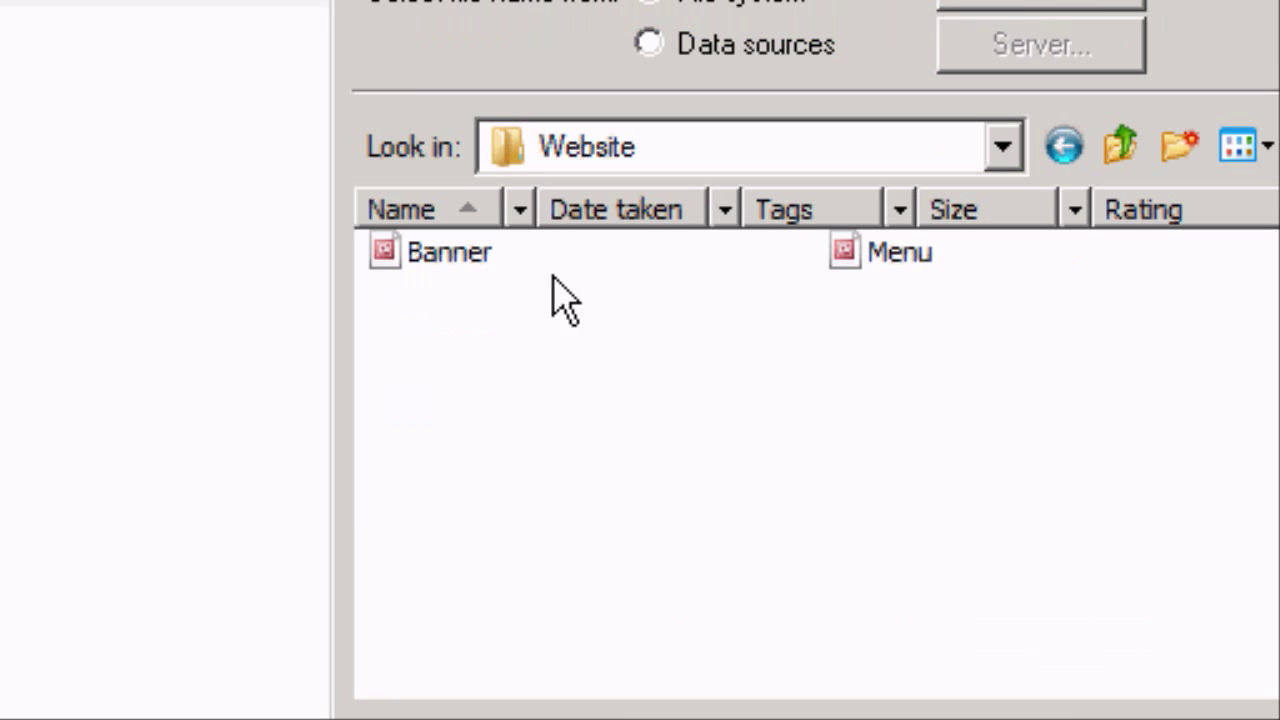
click(474, 268)
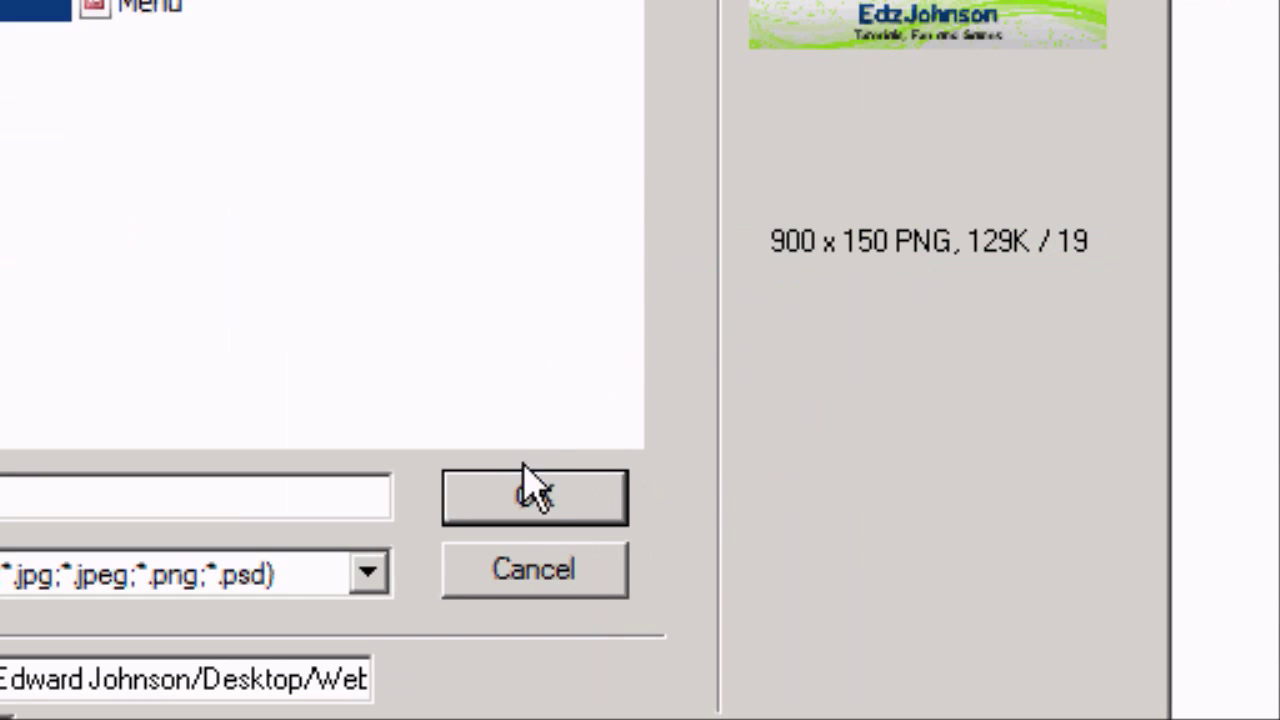
click(535, 490)
click(371, 457)
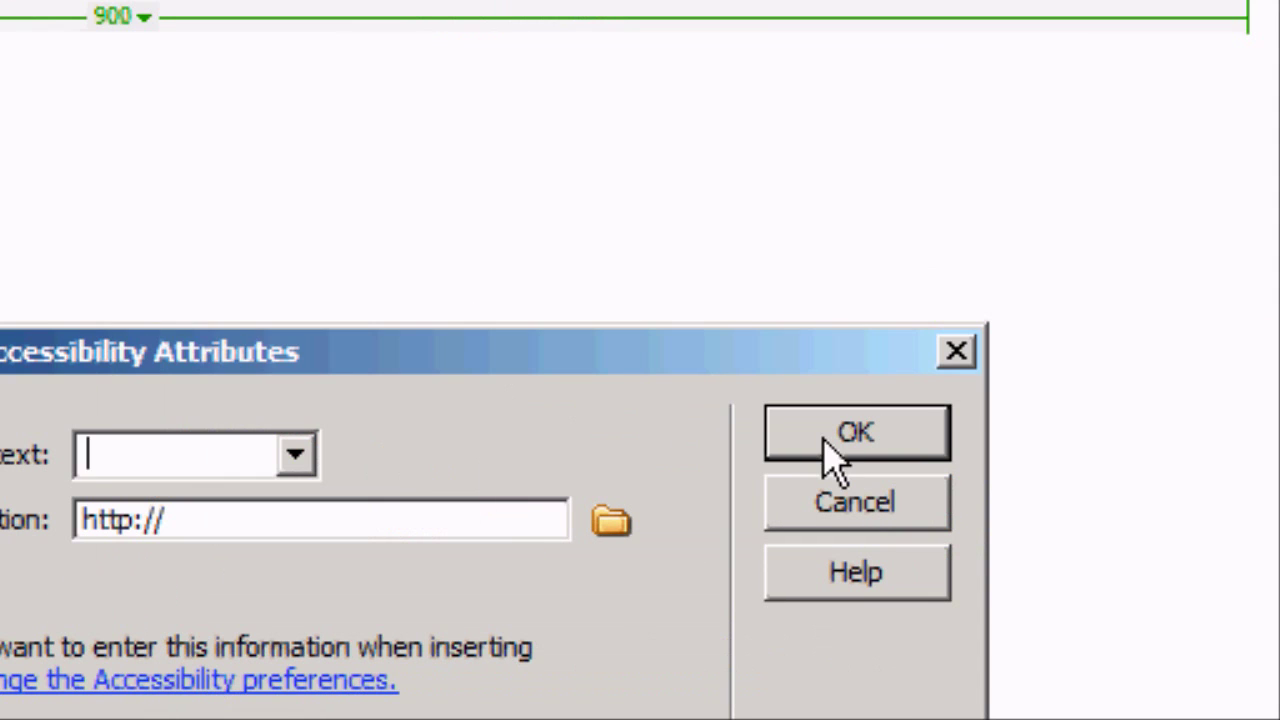
click(1175, 437)
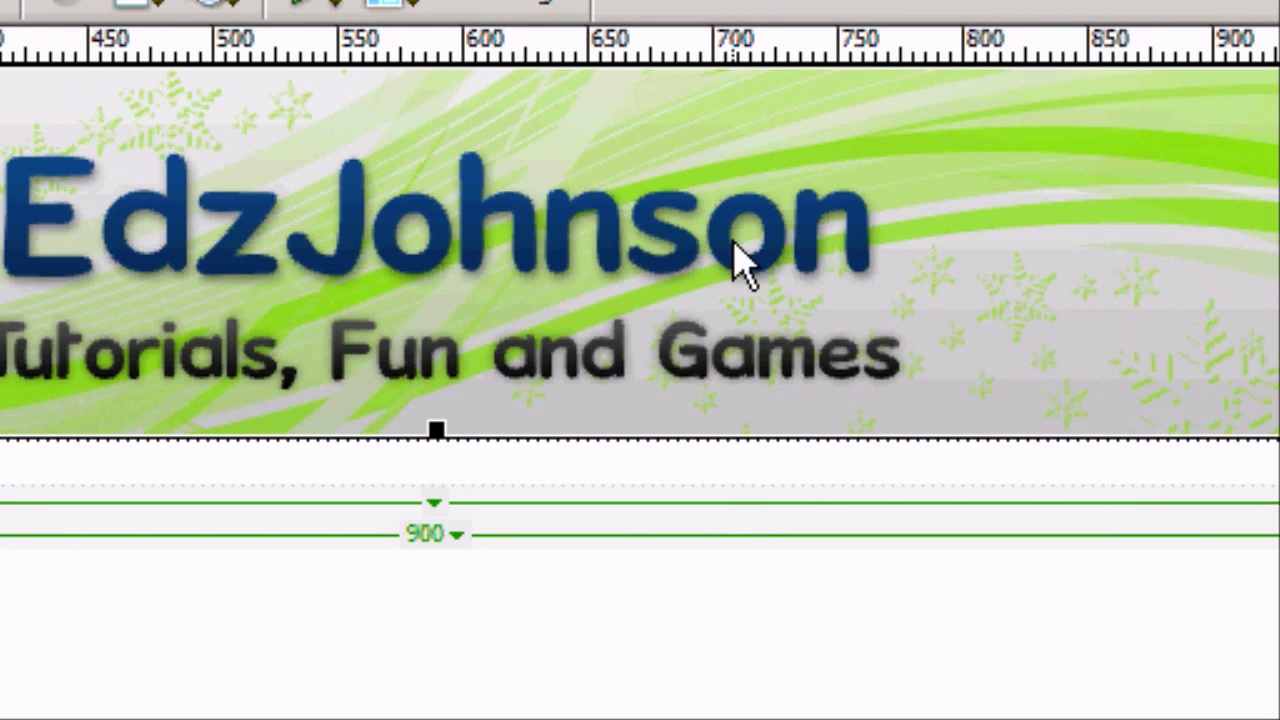
click(301, 478)
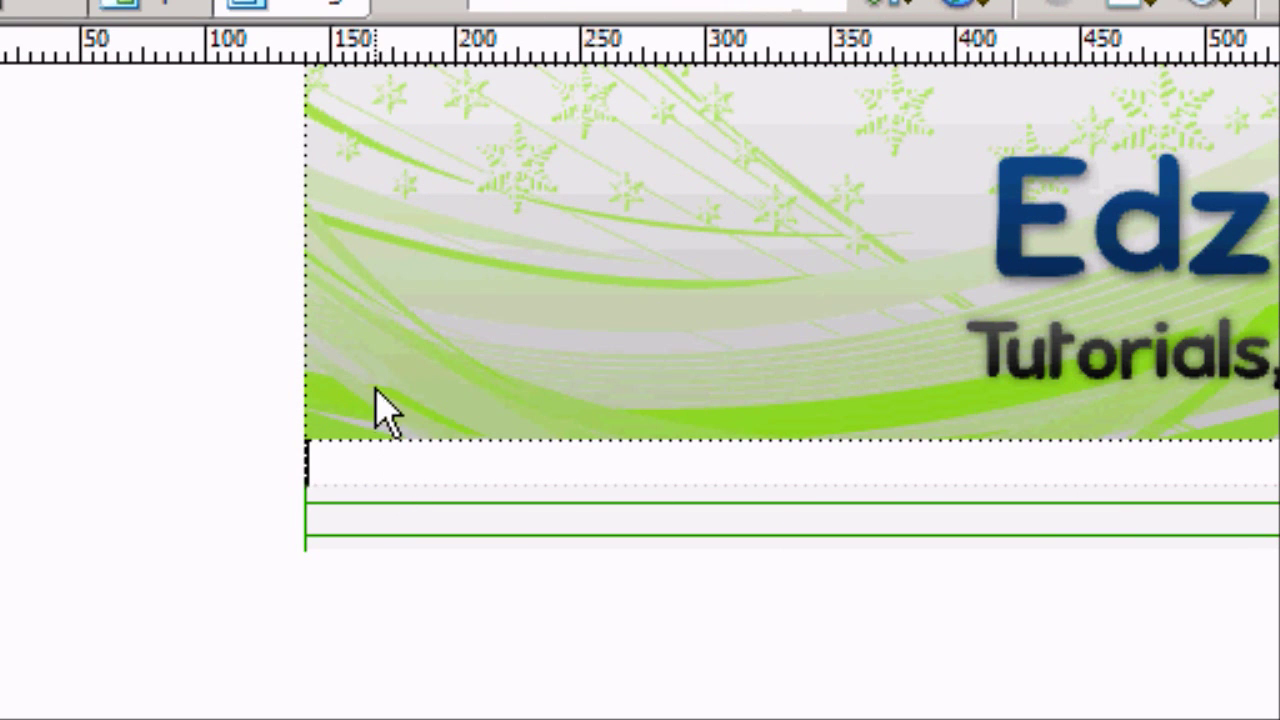
click(405, 474)
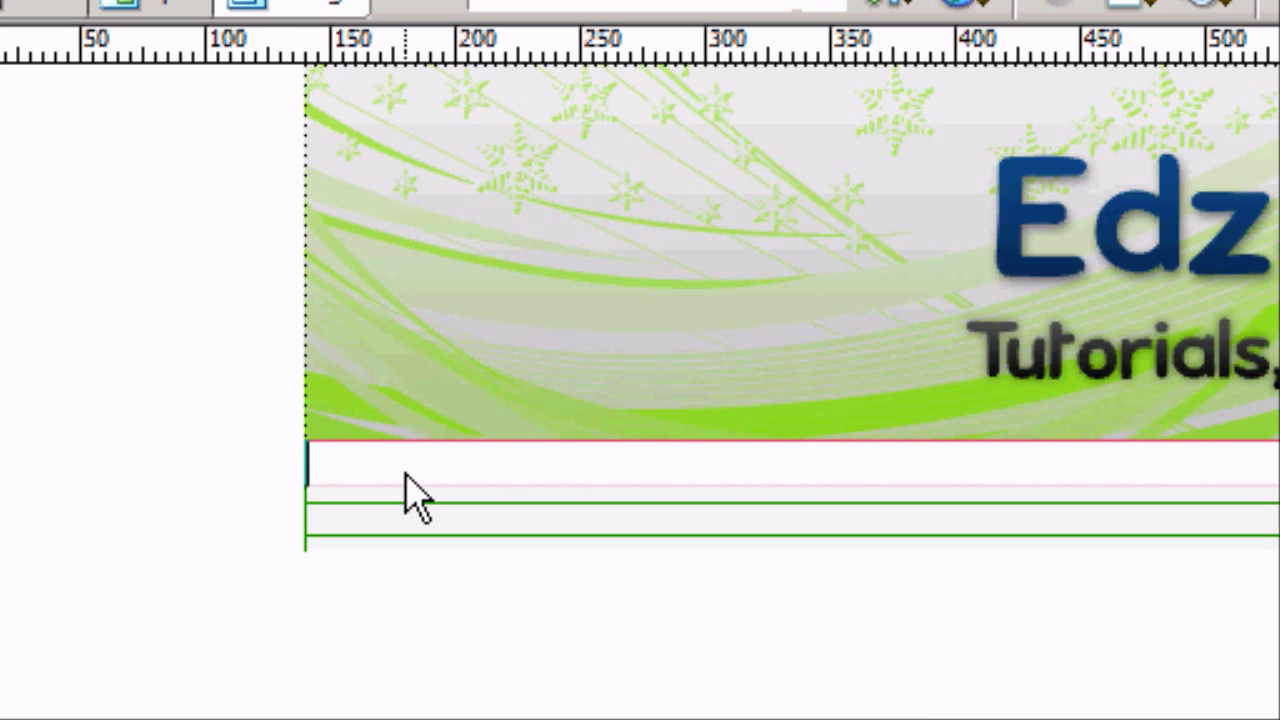
Insert the Menu image with Ctrl+Alt+I below the banner, skipping accessibility attributes
key(ctrl+alt+i)
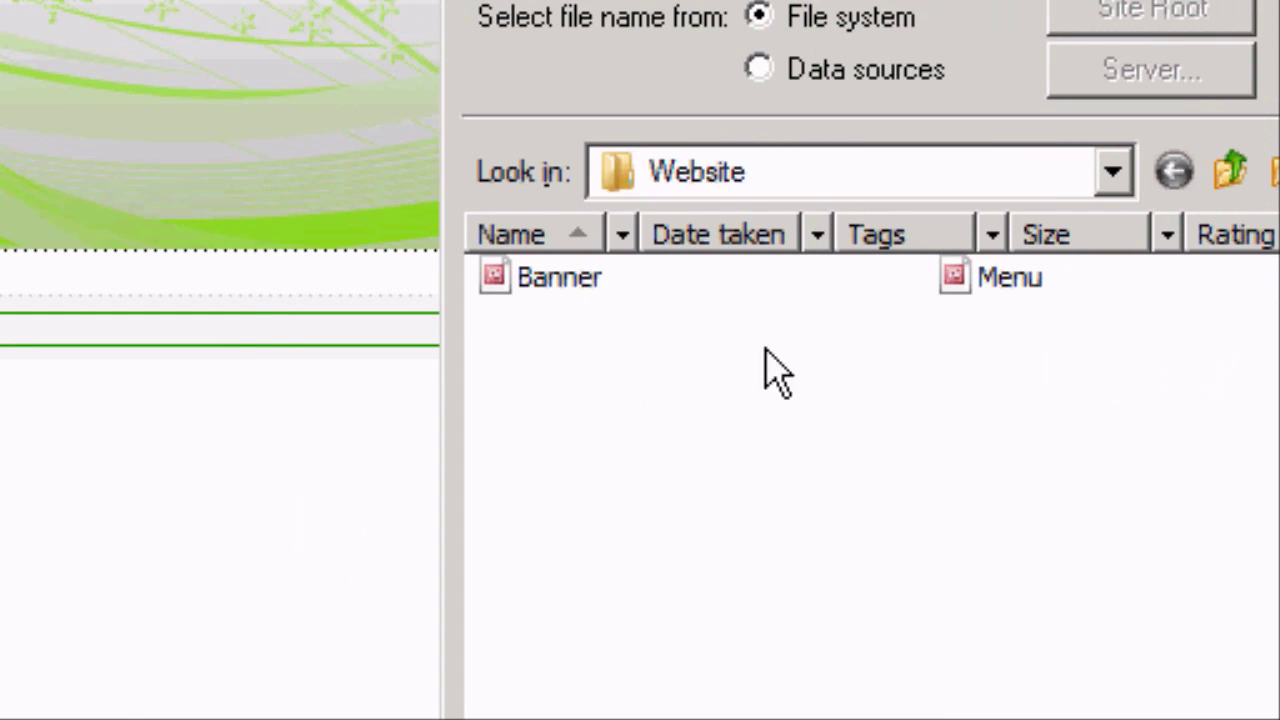
click(640, 285)
click(725, 580)
click(583, 330)
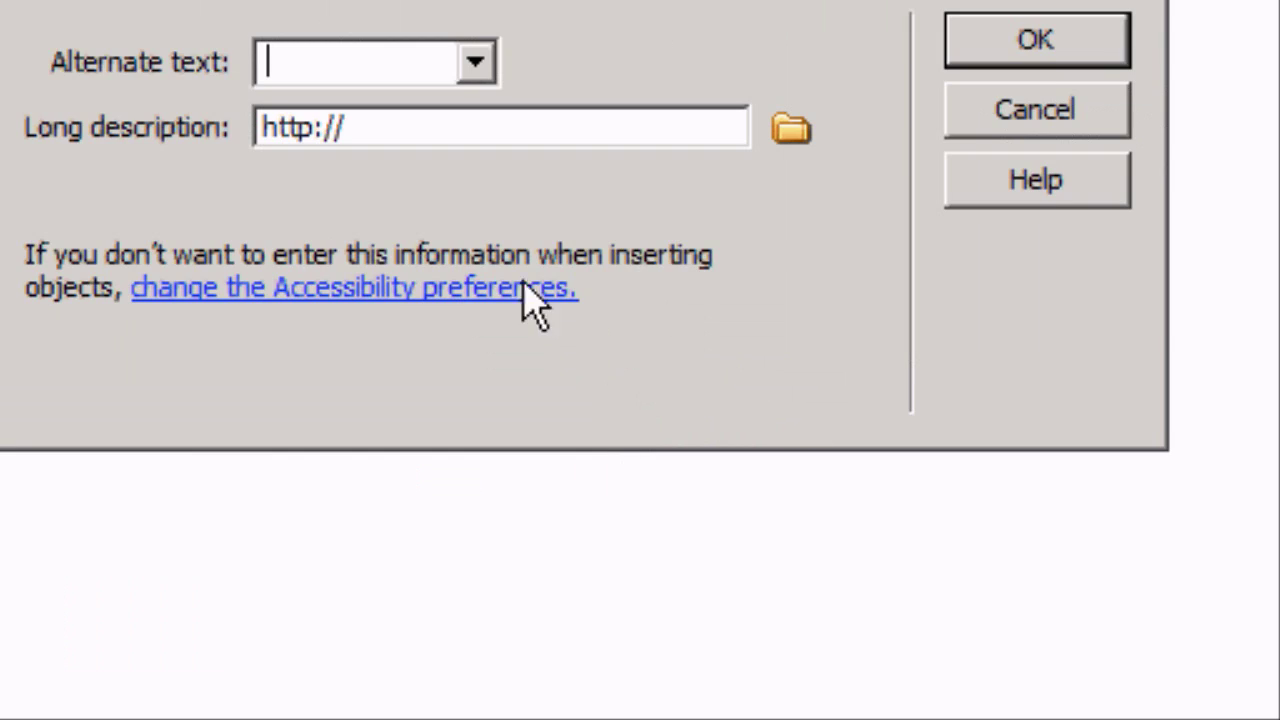
click(995, 36)
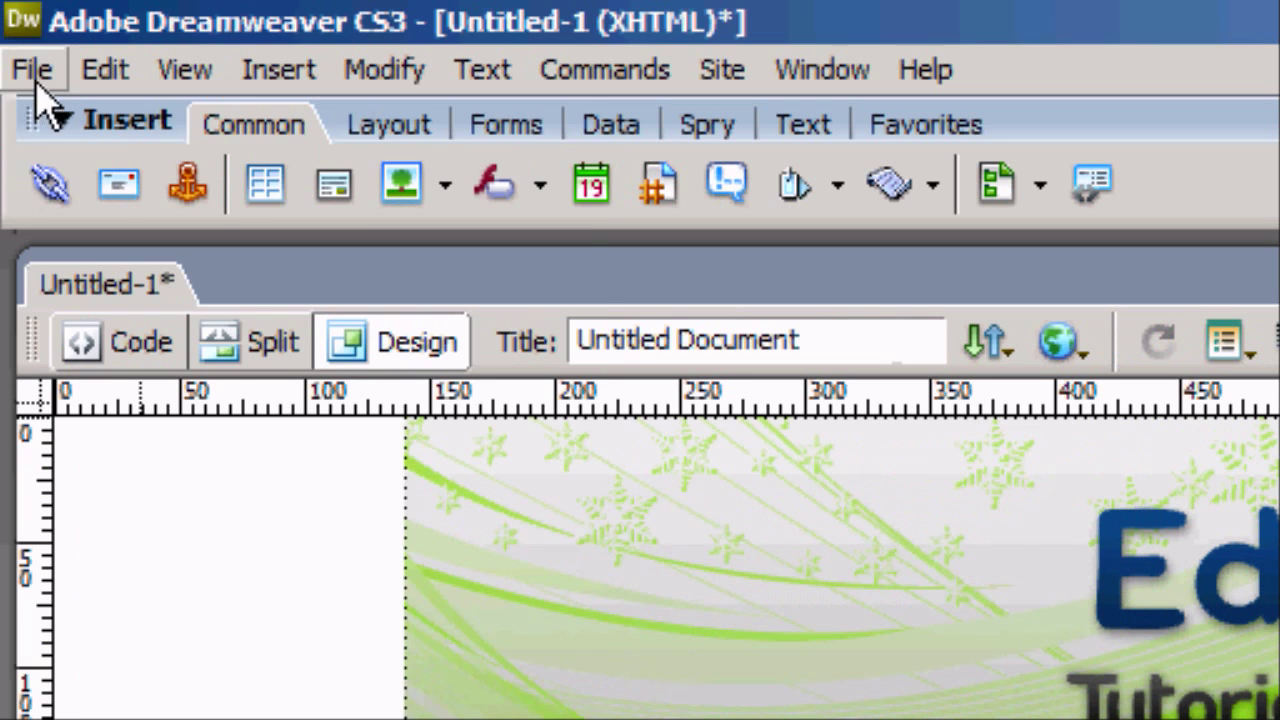
click(30, 68)
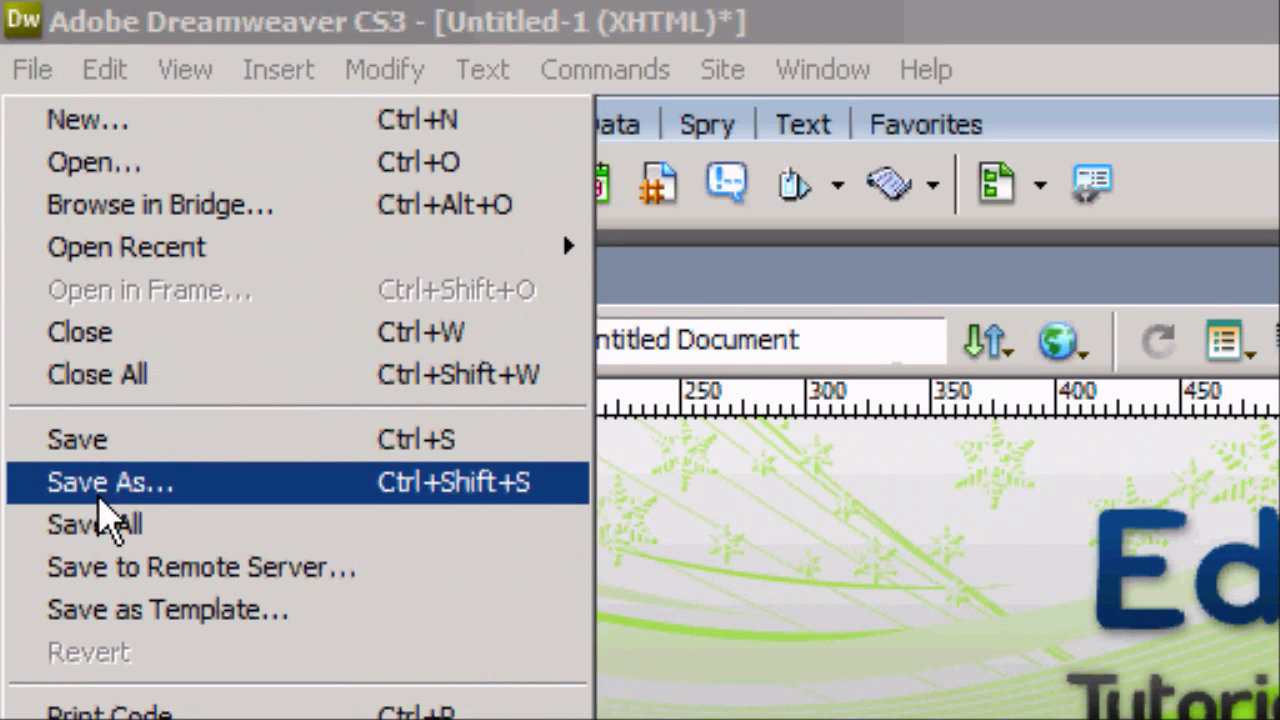
Save As 'home' in the Desktop's Website folder
click(30, 490)
click(829, 480)
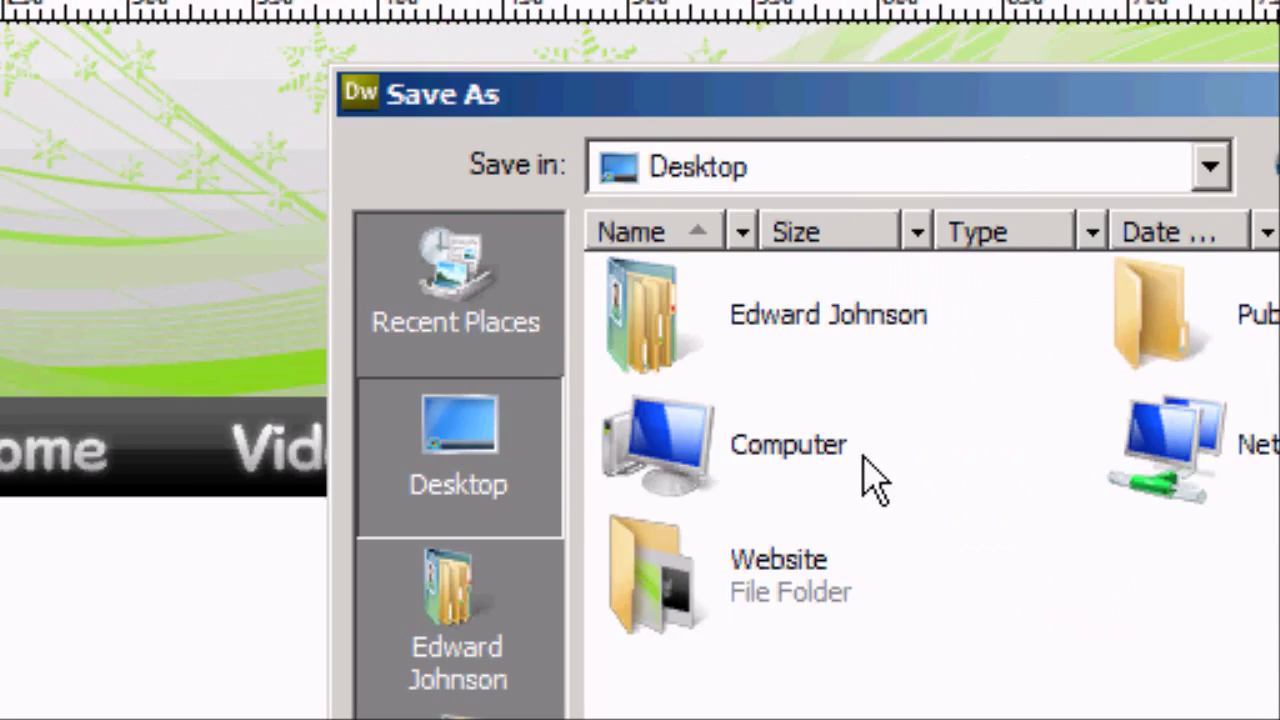
double_click(790, 565)
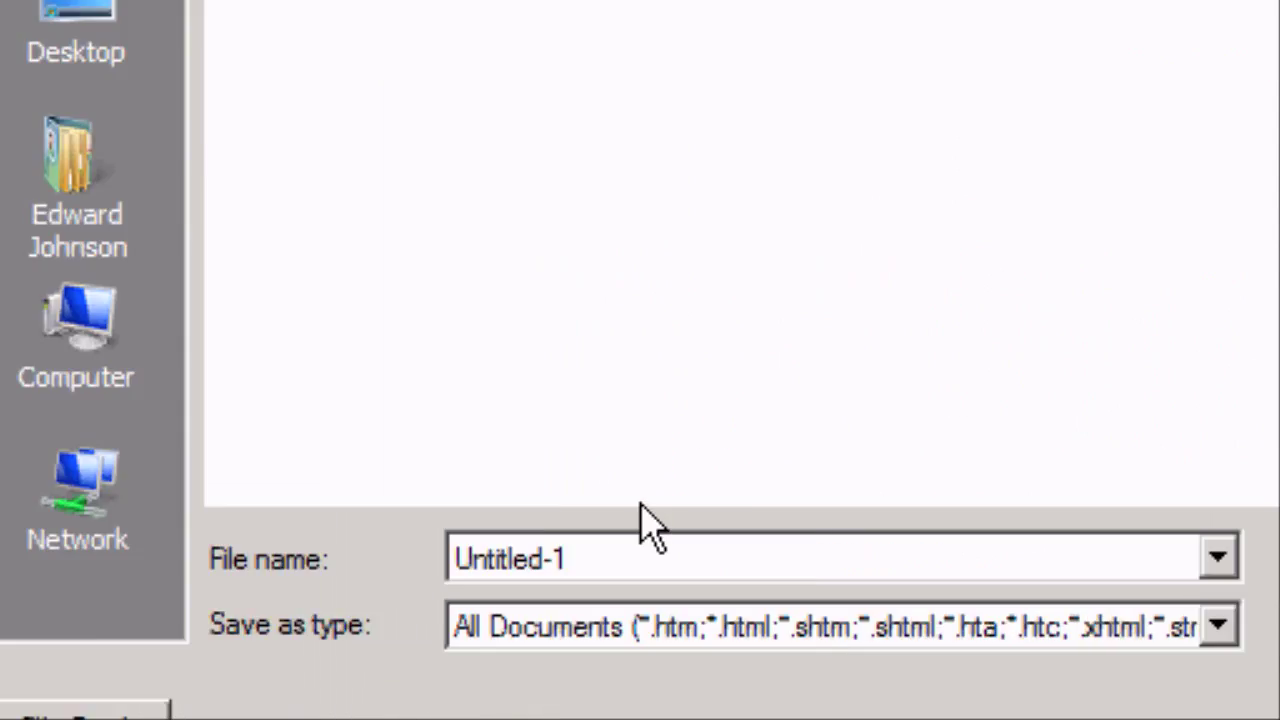
double_click(655, 385)
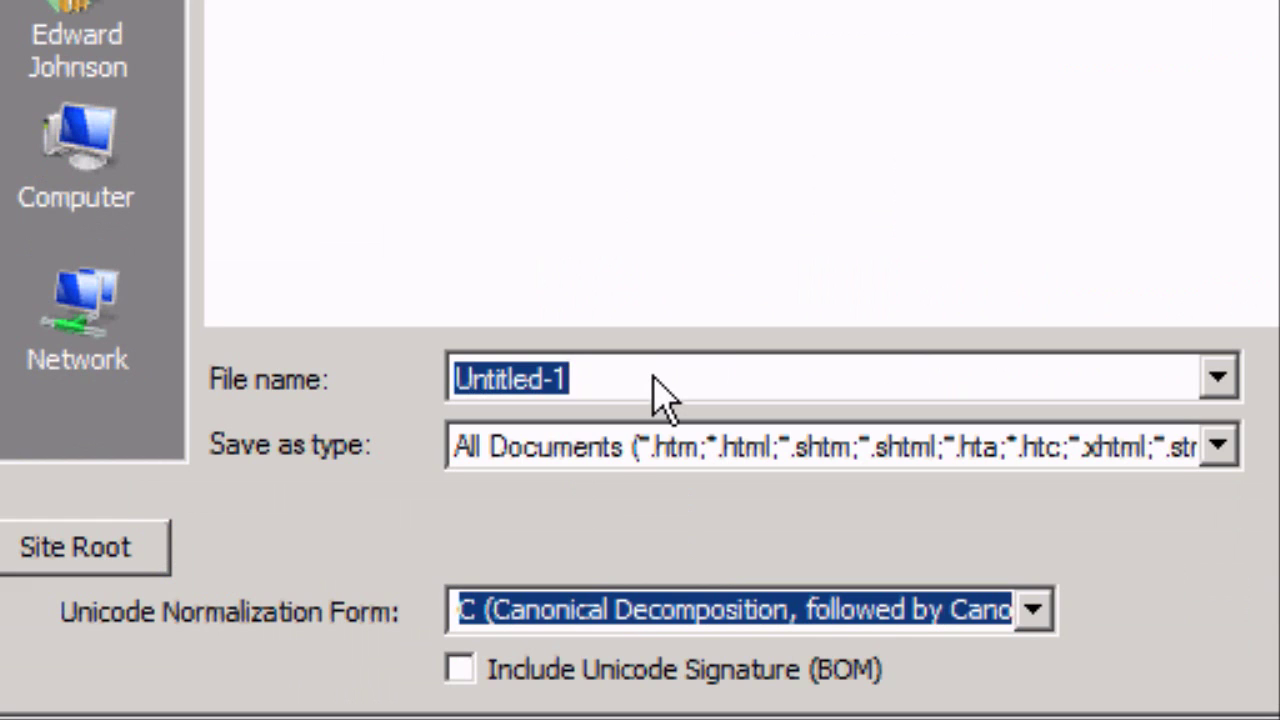
text(home)
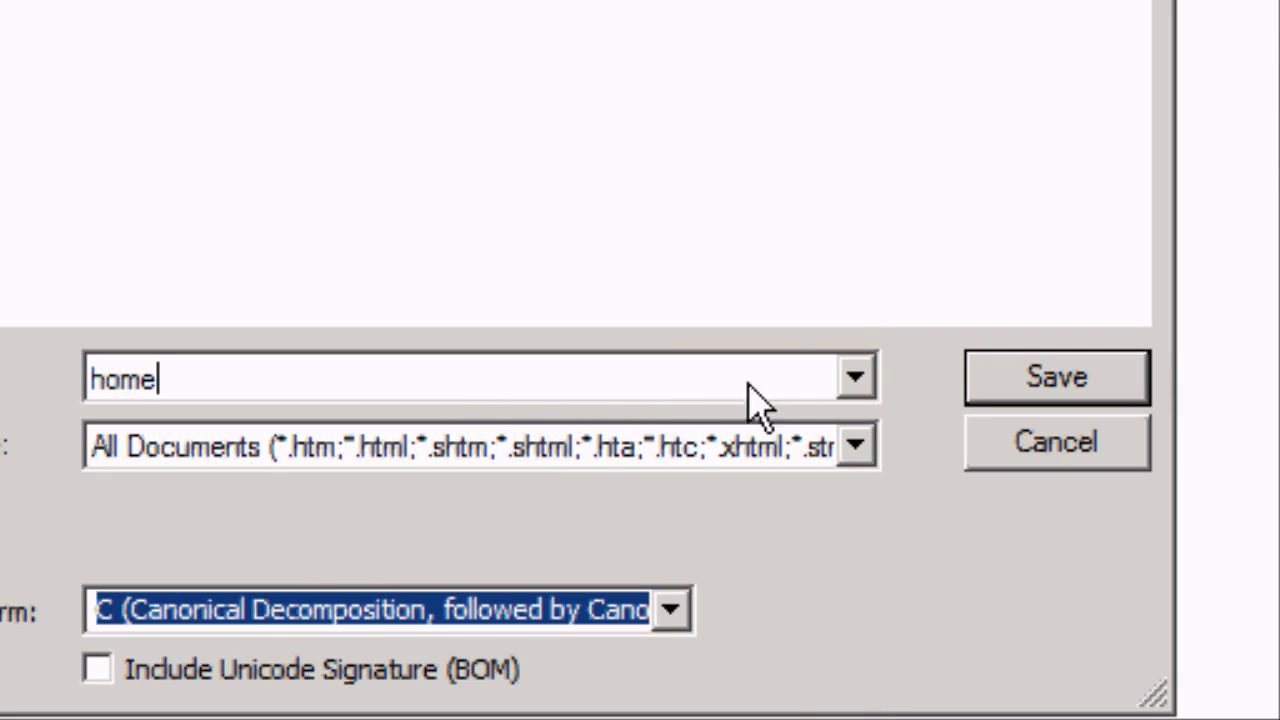
click(682, 392)
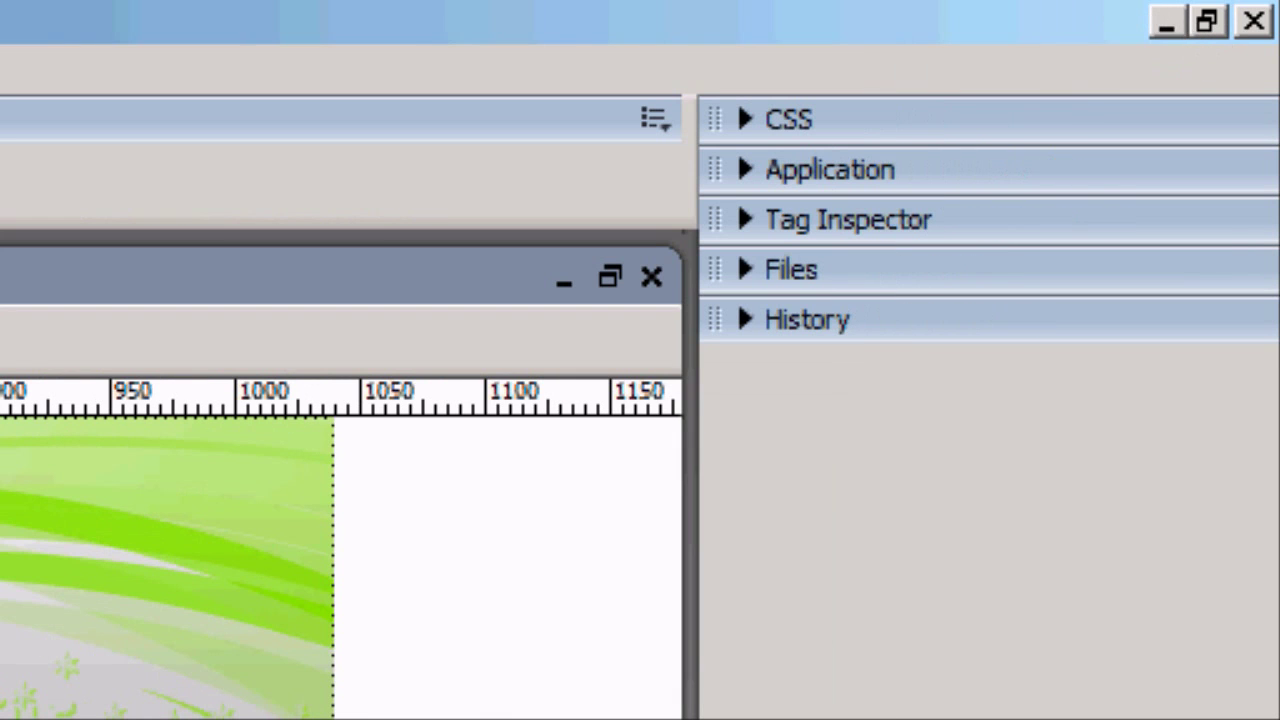
Open home from the Website folder in Firefox, decline the default-browser prompt, then return to Dreamweaver
click(1167, 23)
double_click(740, 457)
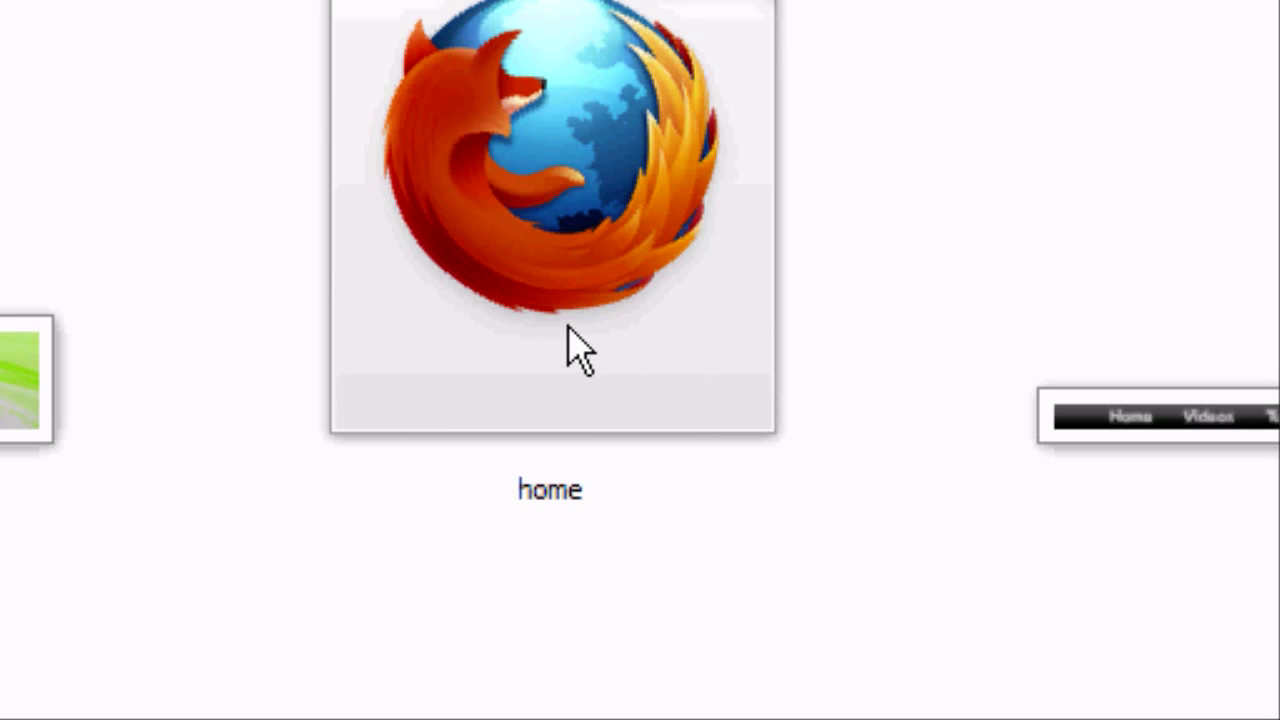
click(568, 328)
right_click(553, 170)
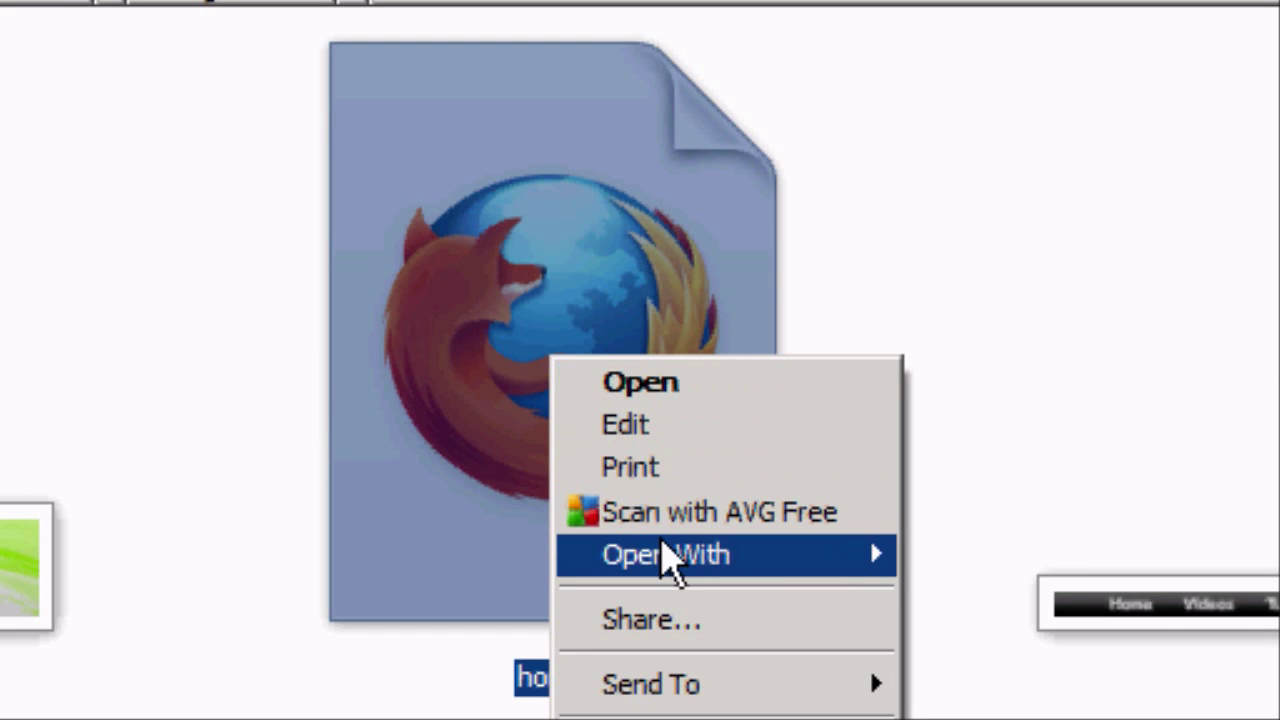
mouse_move(668, 560)
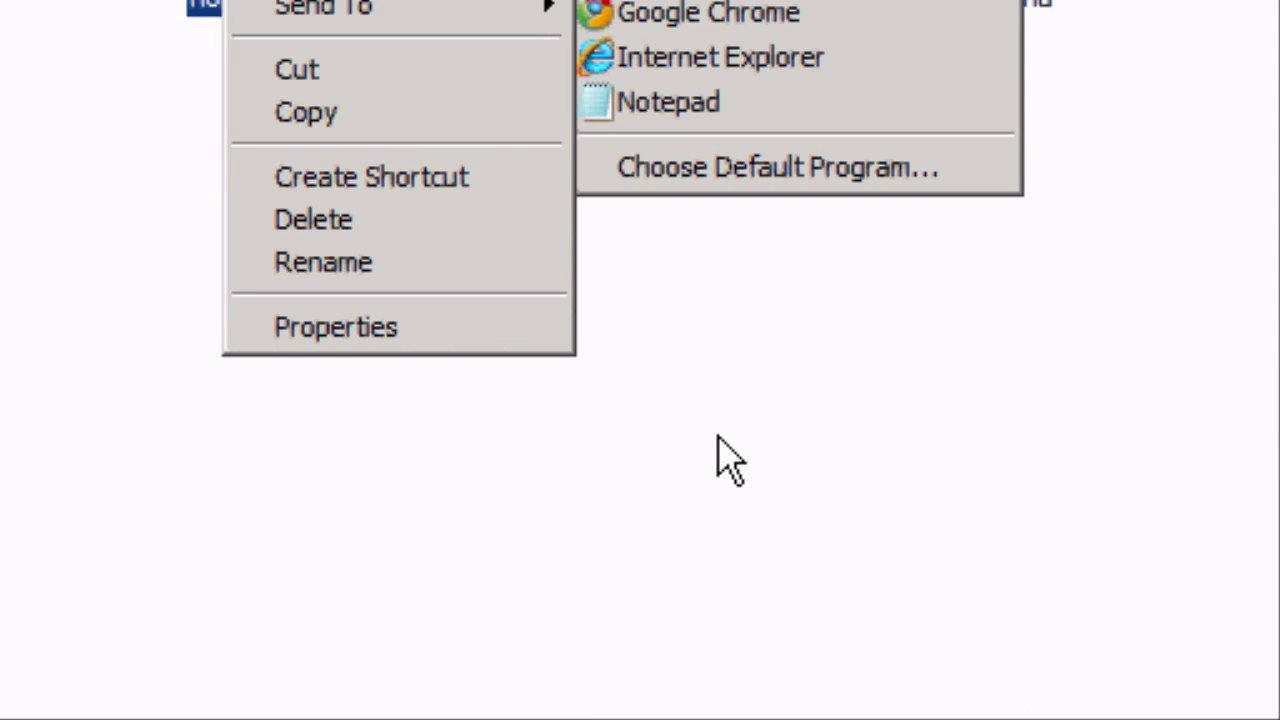
click(730, 460)
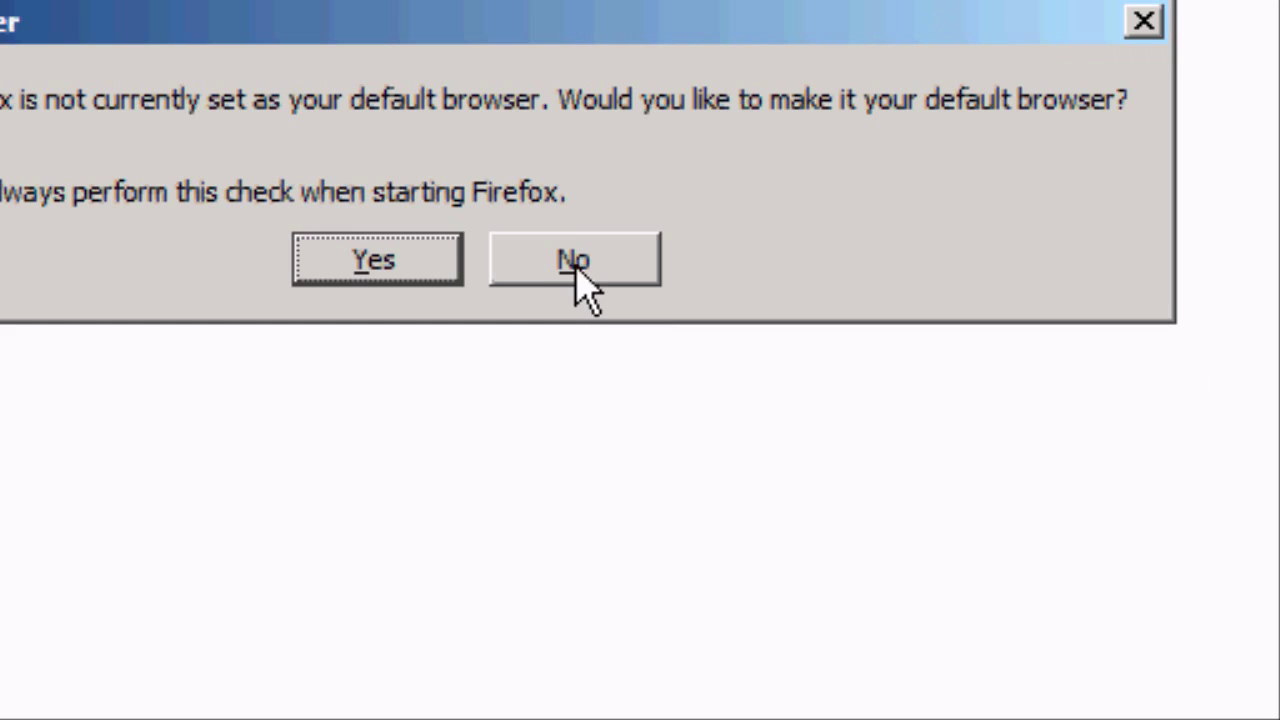
click(576, 268)
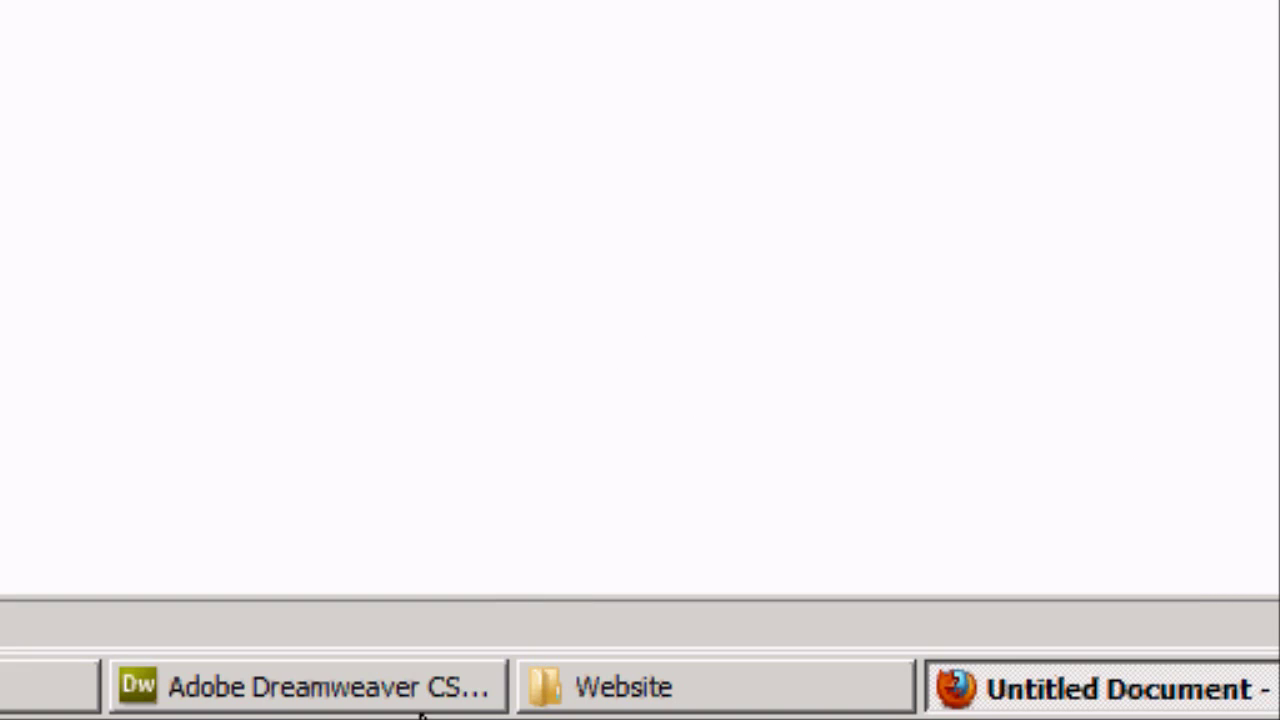
click(423, 712)
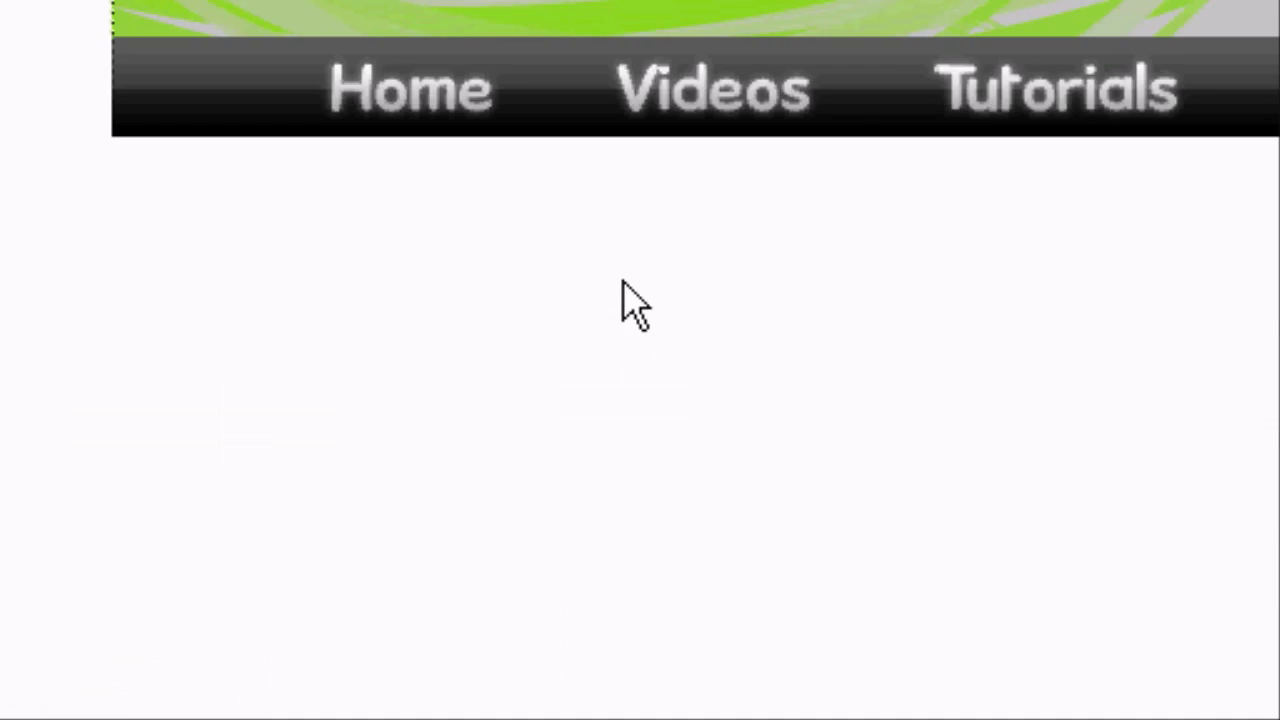
click(451, 117)
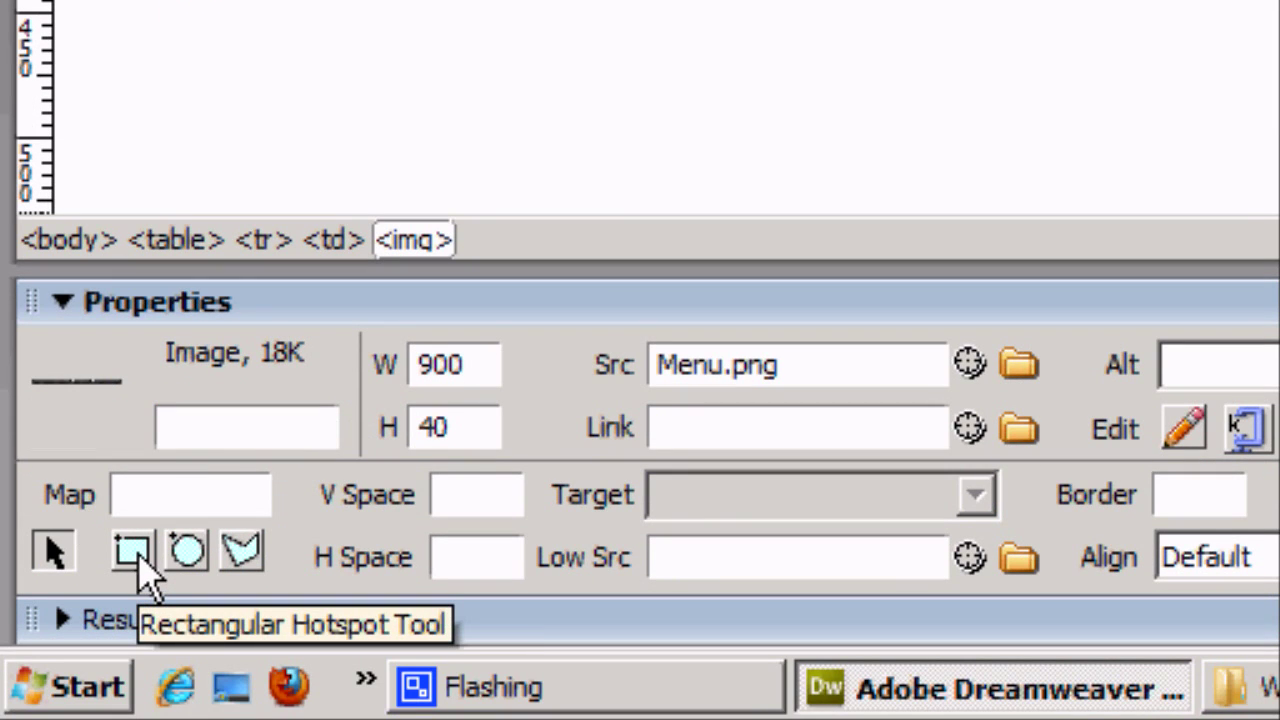
Draw a rectangular hotspot around 'Home' on the menu image and dismiss the alt warning
click(139, 559)
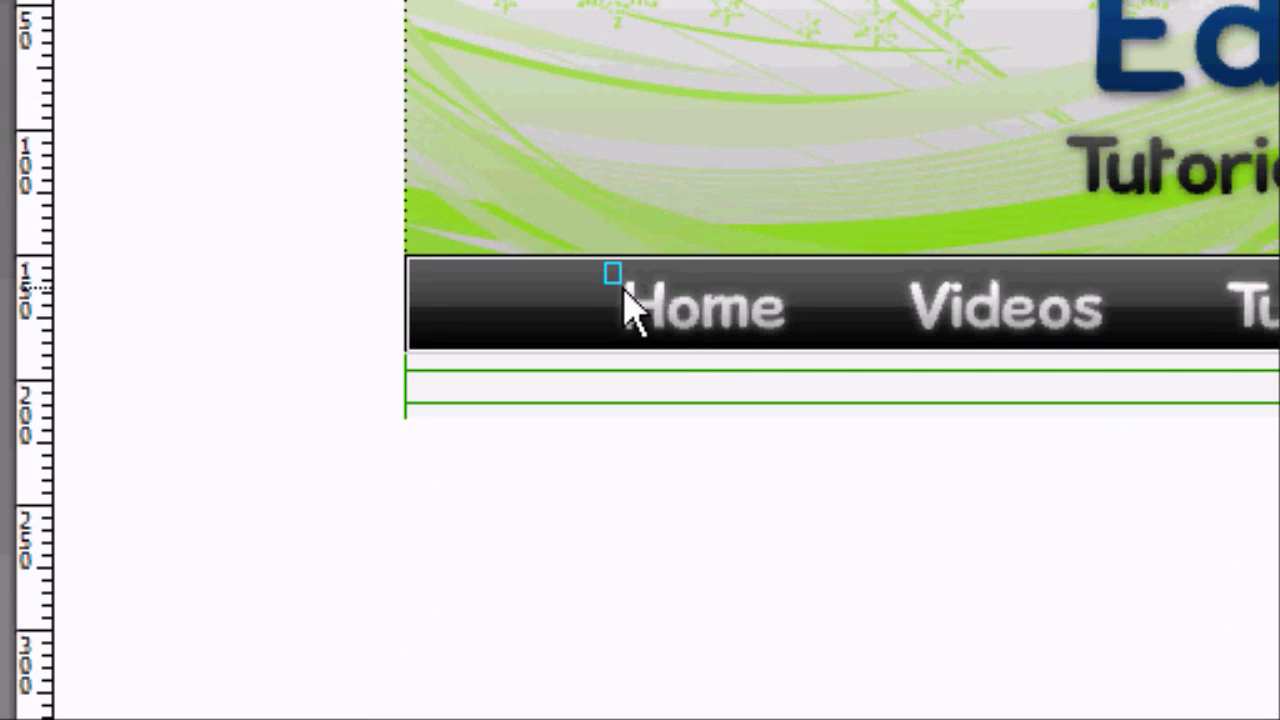
mouse_move(623, 285)
mouse_down()
mouse_move(677, 337)
mouse_move(798, 349)
mouse_up()
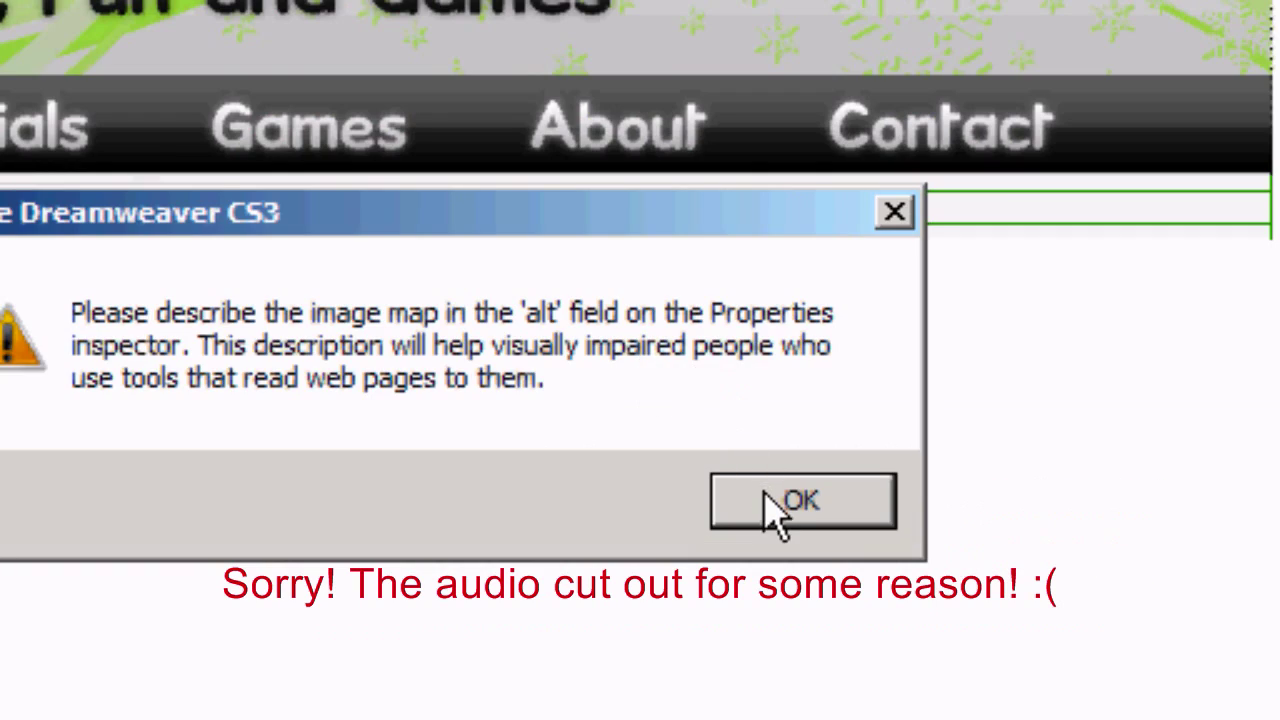
click(778, 512)
click(557, 486)
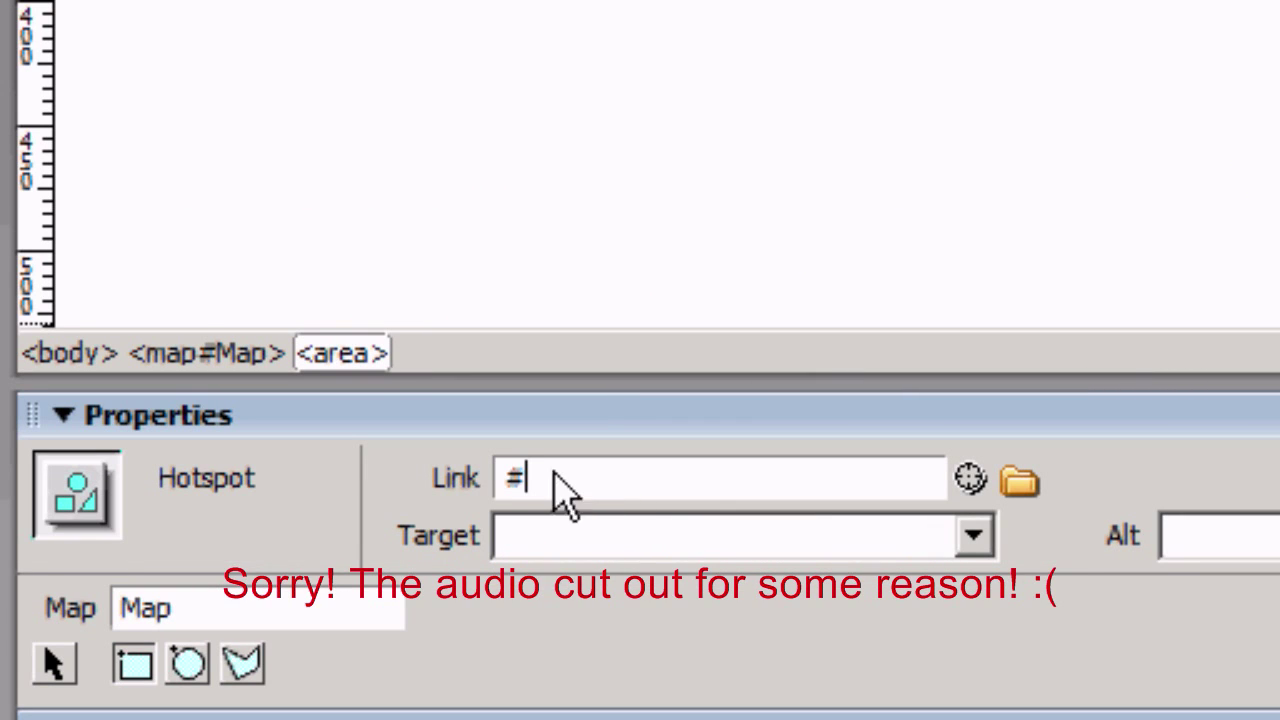